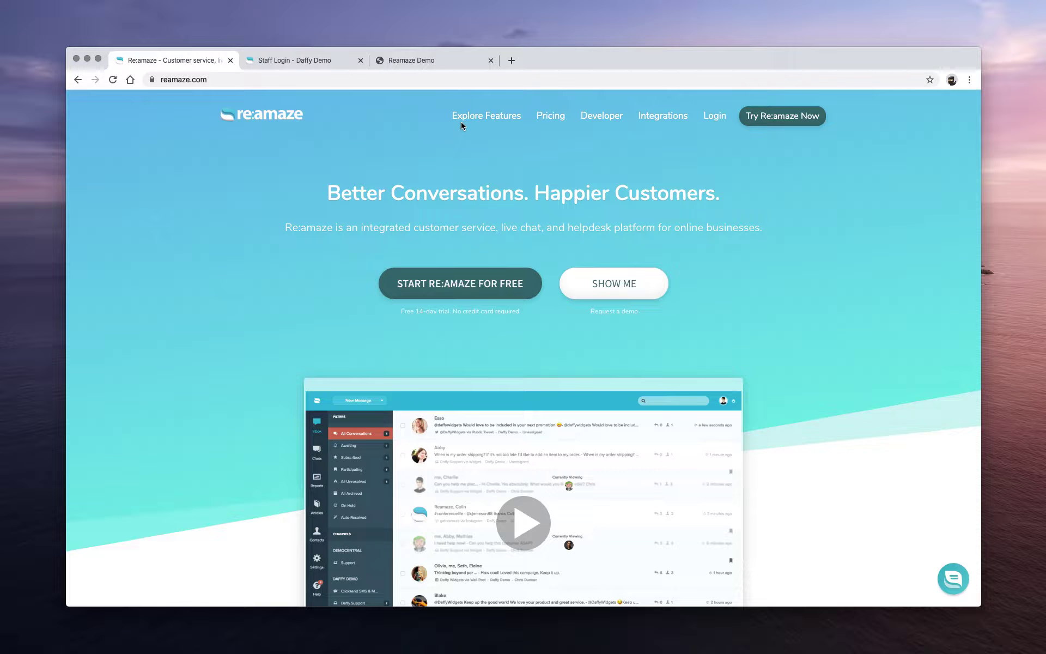
Look through the Re:amaze homepage down to the section on supporting customers across channels in one shared inbox
mouse_move(464, 123)
scroll(252, 284, "down", 10)
scroll(252, 283, "down", 5)
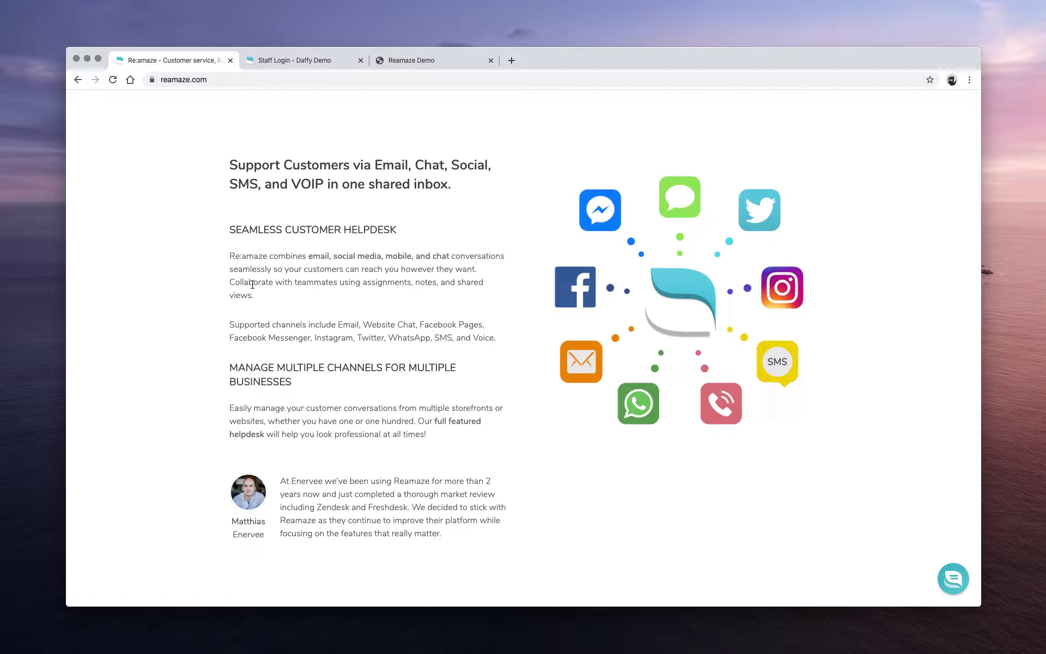
Switch to the Daffy Demo staff login page and sign in with the prefilled credentials
left_click(279, 61)
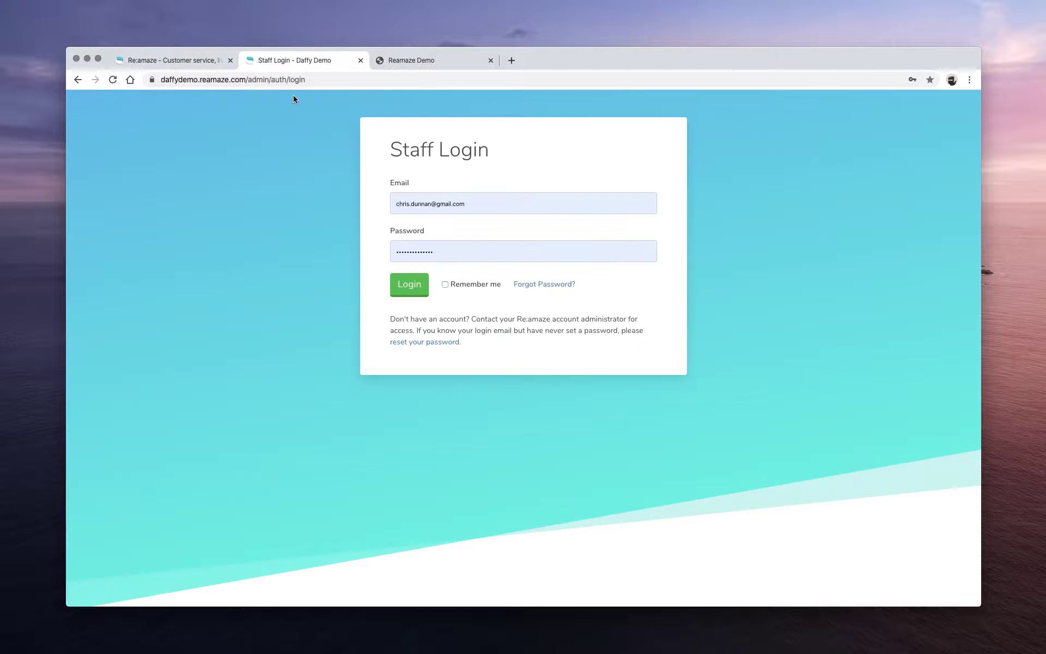
left_click(410, 289)
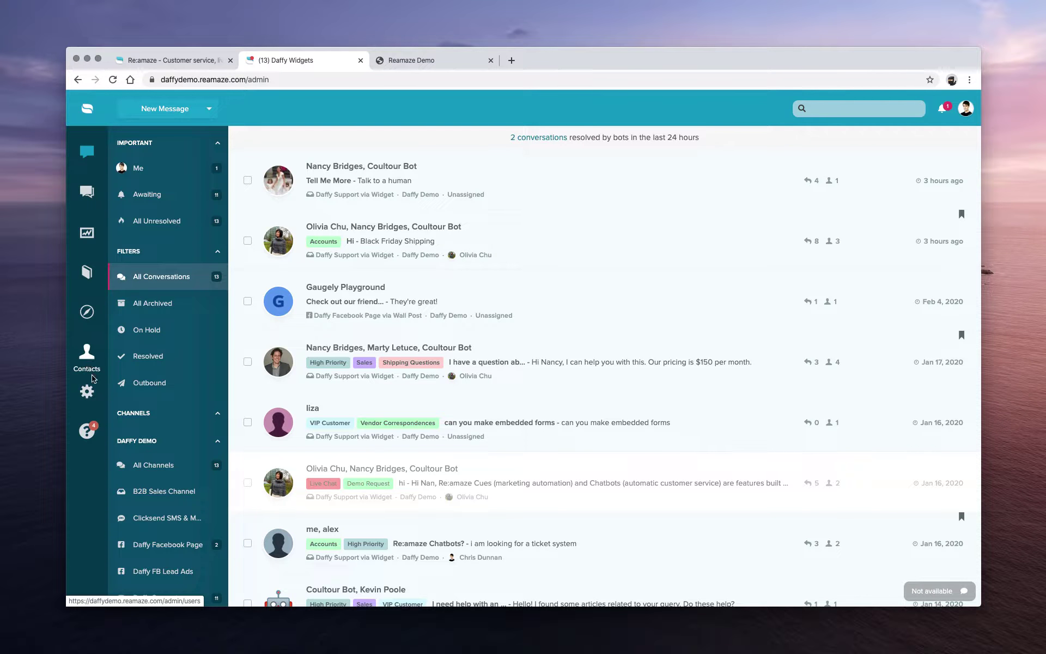
Open the help window with the FAQ articles, look over its topics and close it
left_click(87, 430)
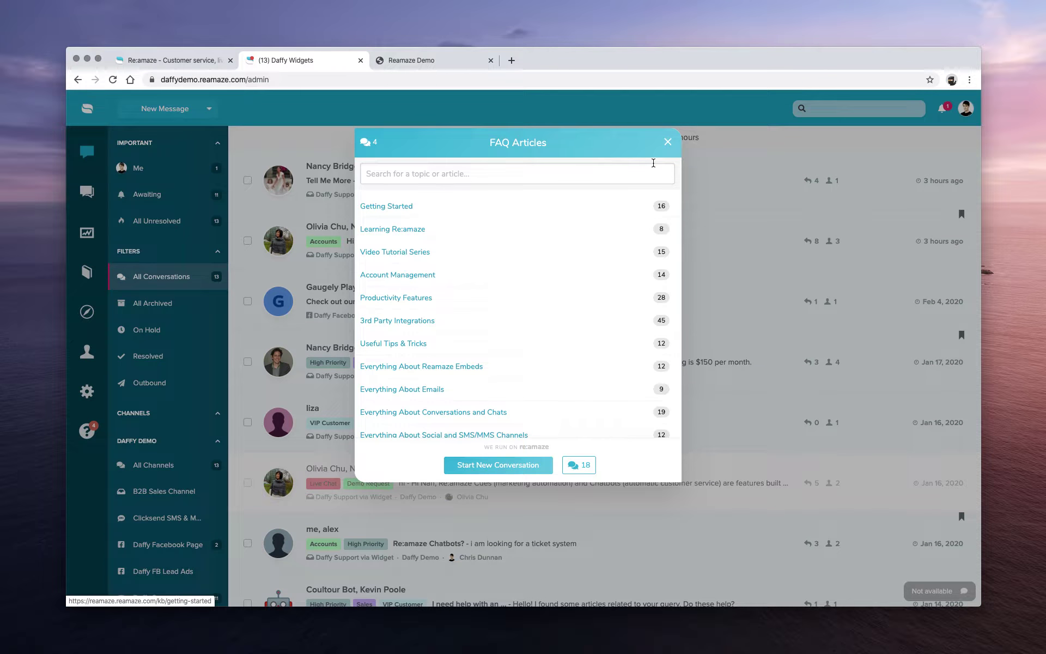
left_click(668, 143)
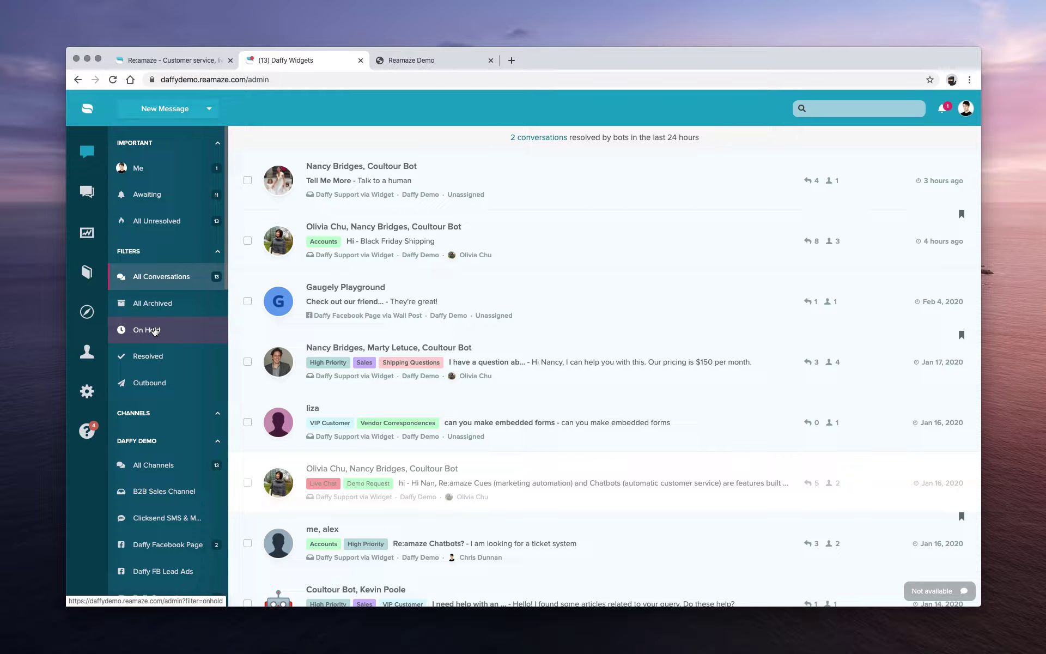
Collapse the Reamaze Demo and Reamaze Sandbox channel groups, and collapse and re-expand the Daffy Demo group
scroll(153, 327, "down", 5)
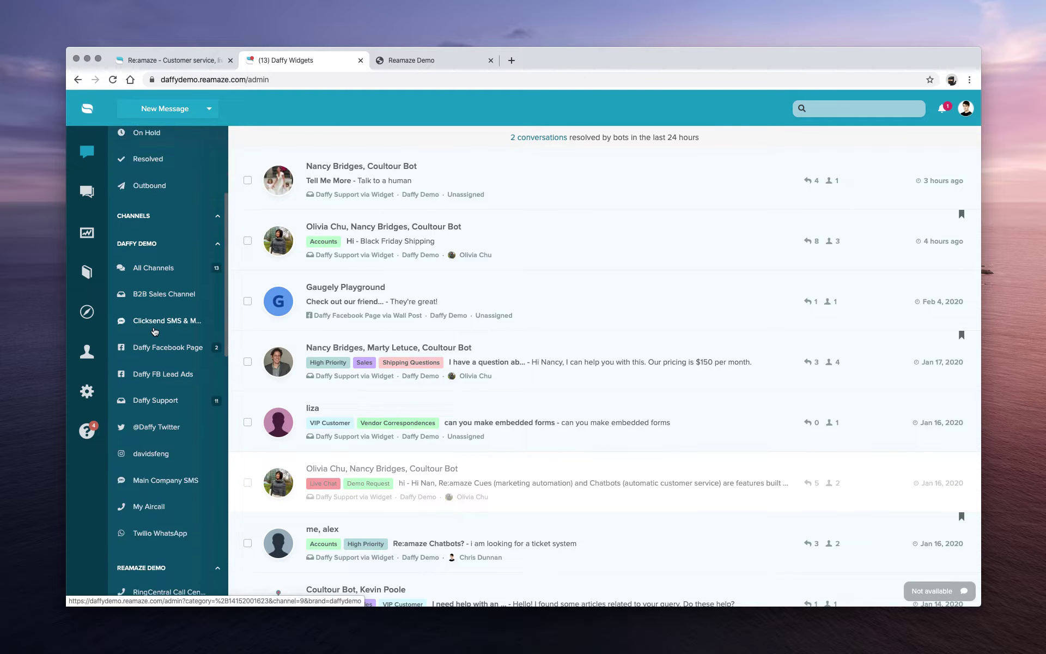
left_click(157, 237)
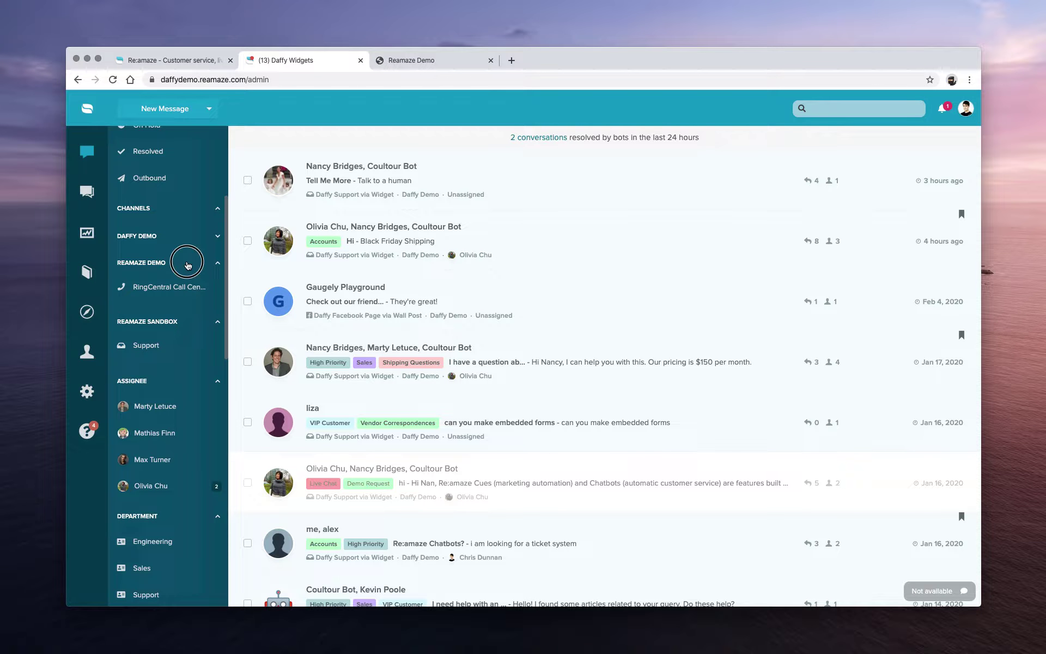
left_click(186, 264)
left_click(194, 290)
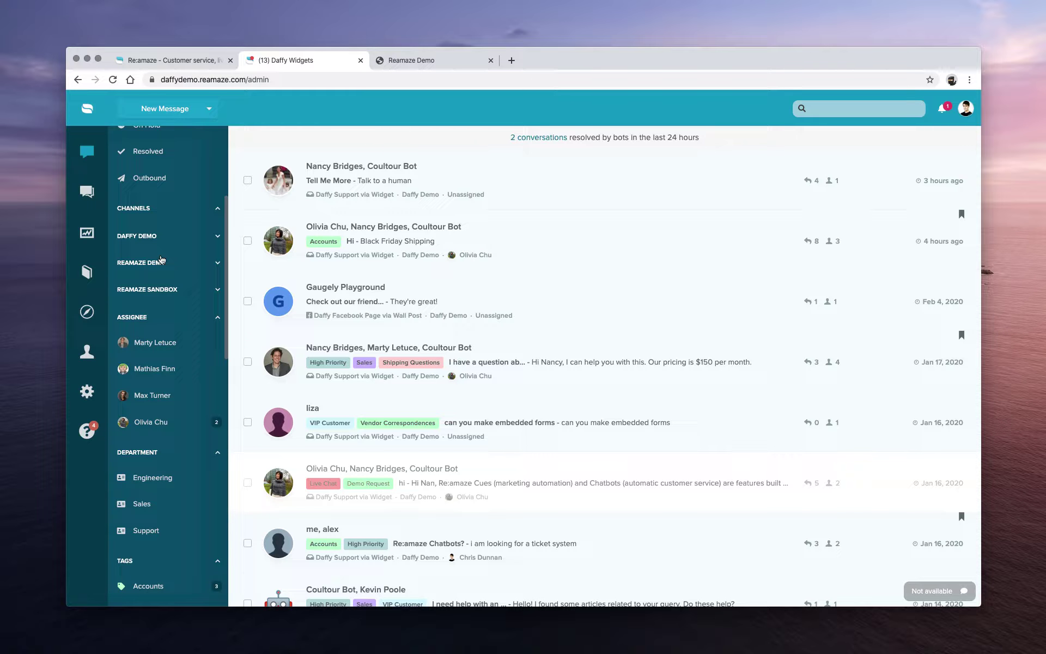
left_click(215, 236)
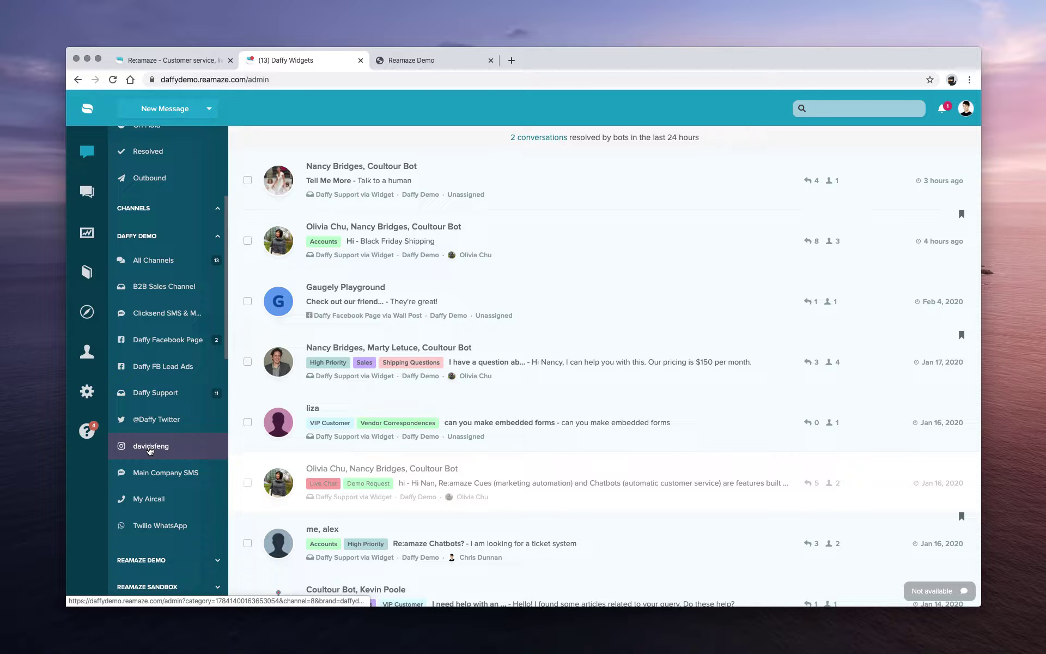
Review the inbox filters for channels, assignees, departments and tags
scroll(150, 450, "up", 3)
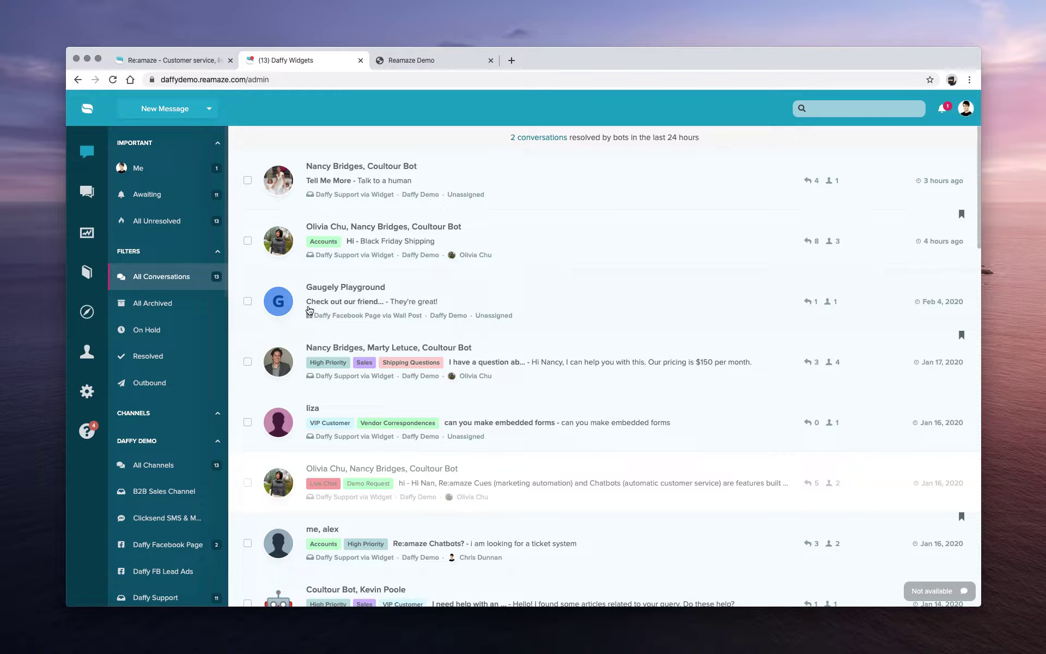
scroll(174, 354, "down", 9)
scroll(176, 355, "down", 3)
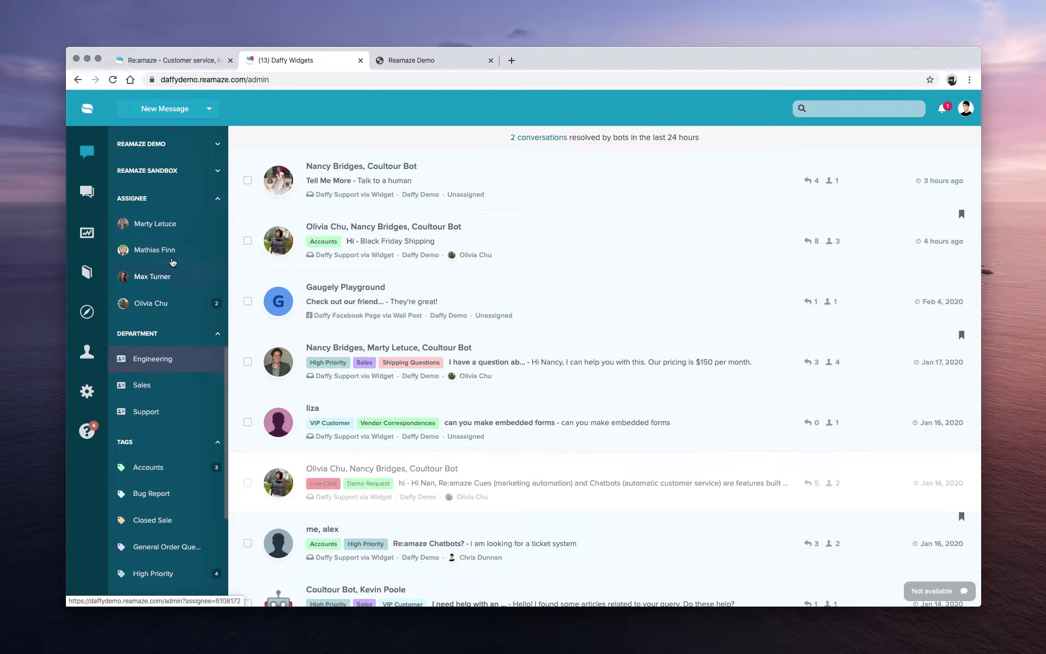
scroll(158, 275, "up", 2)
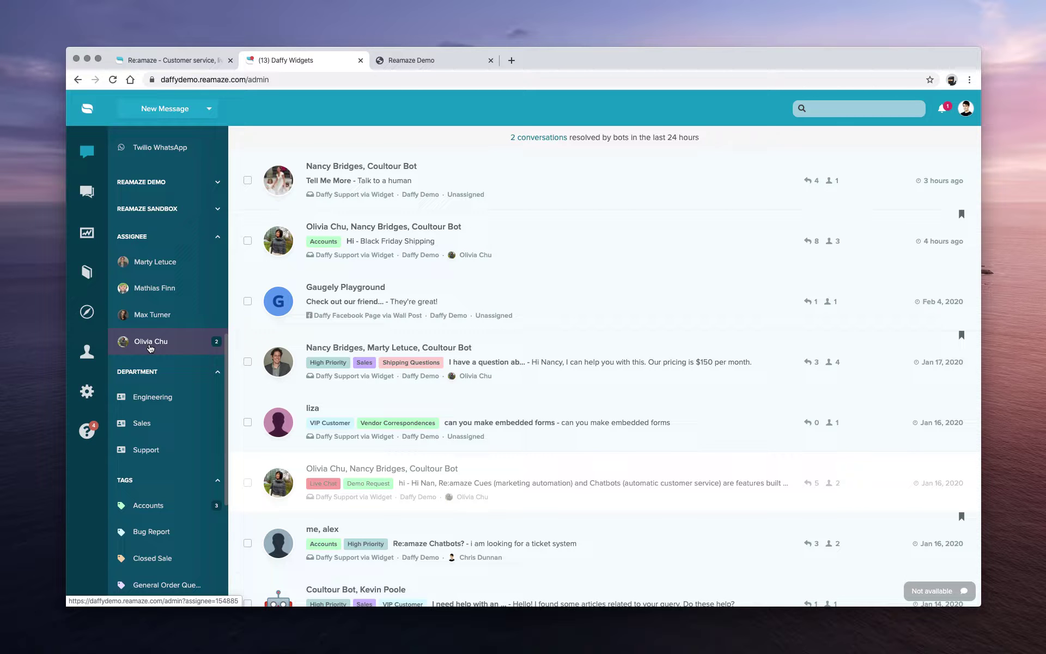
scroll(149, 397, "down", 2)
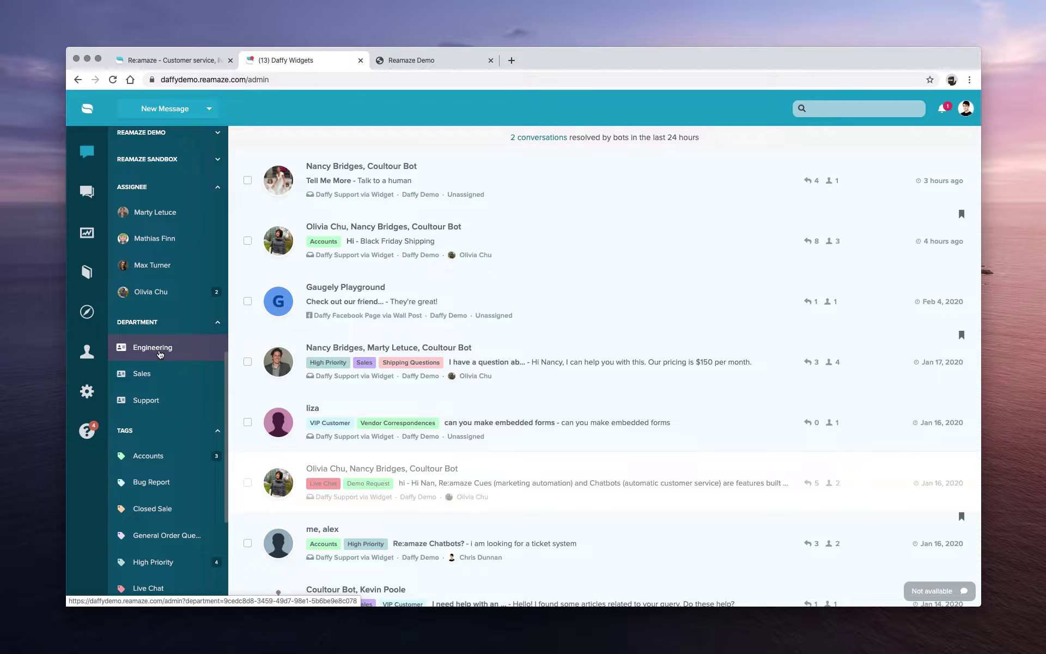
scroll(160, 351, "down", 5)
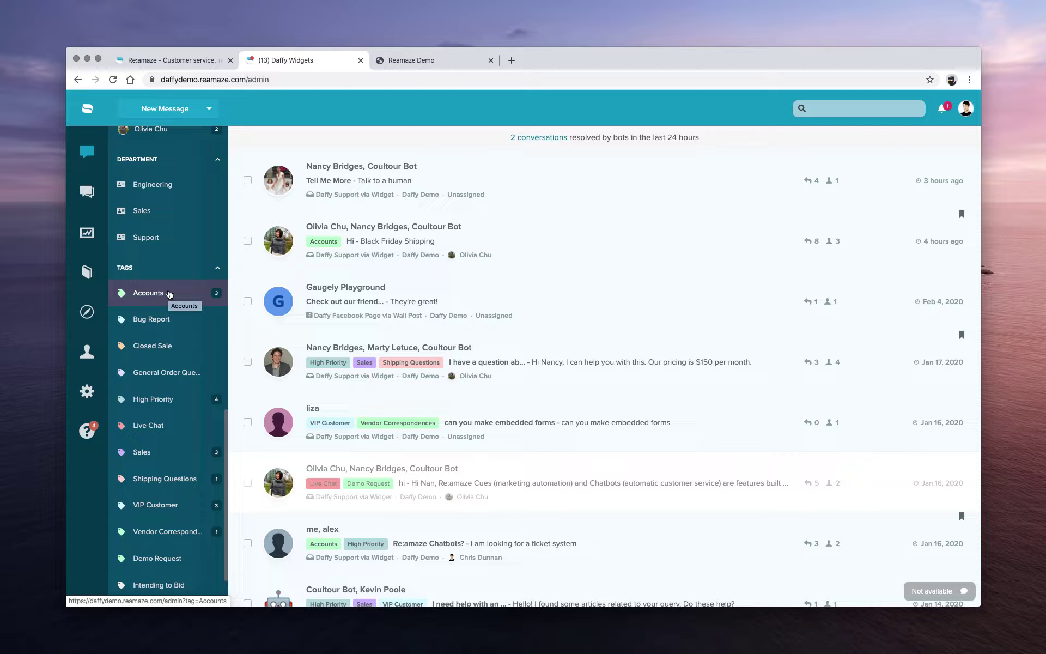
Add the Accounts tag to the "Tell Me More" conversation in the inbox list
left_click(247, 179)
left_click(403, 108)
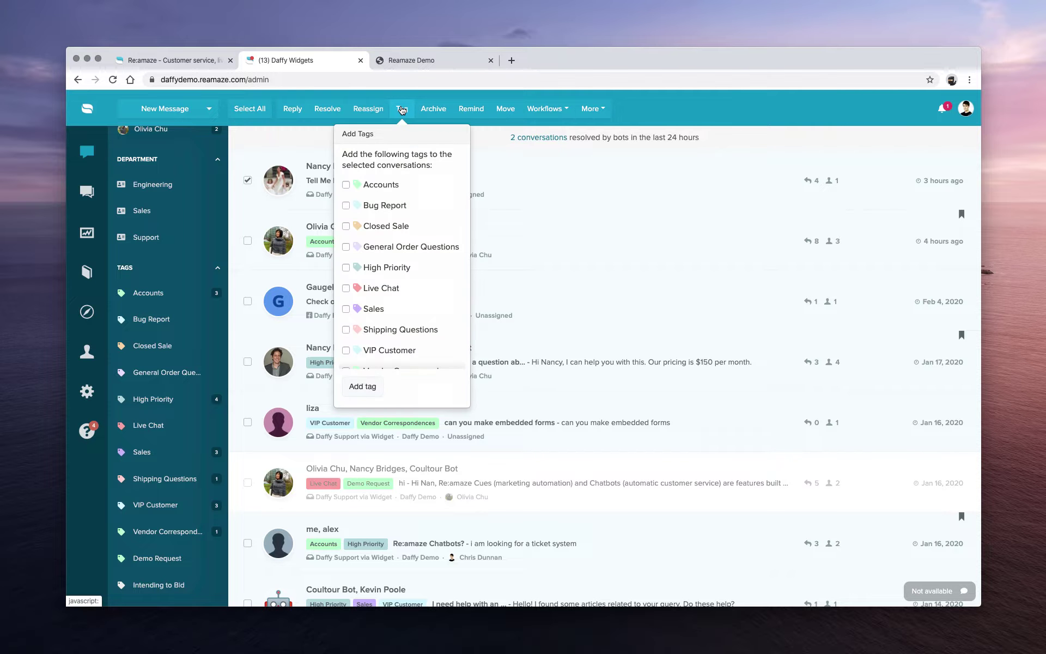
left_click(346, 184)
left_click(362, 386)
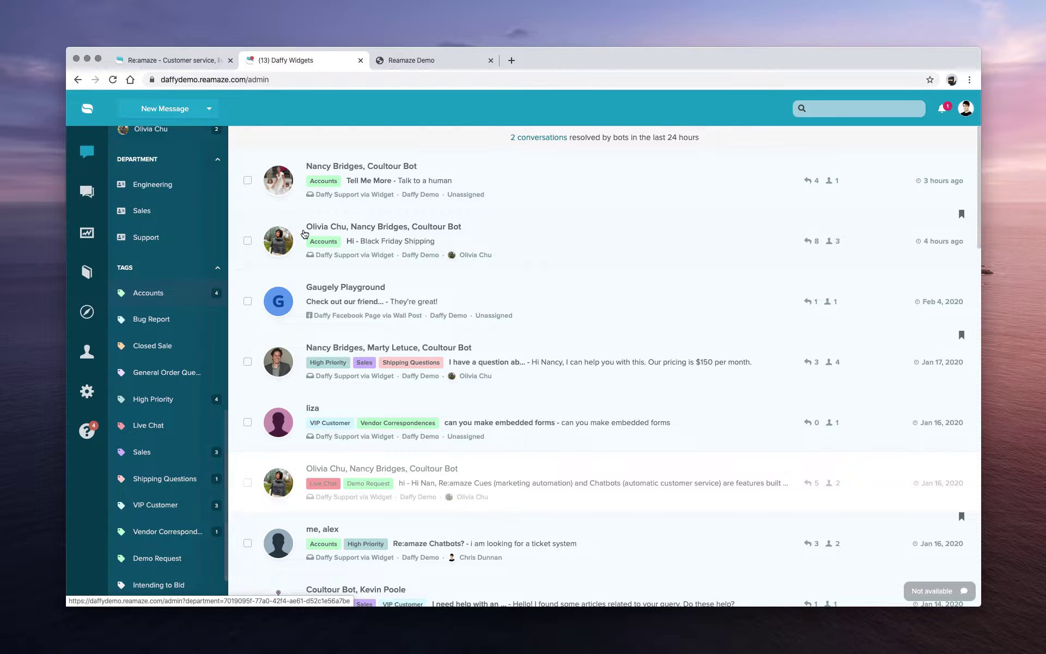
Open the "Tell Me More" conversation to view its details, and return to the inbox
scroll(304, 235, "up", 1)
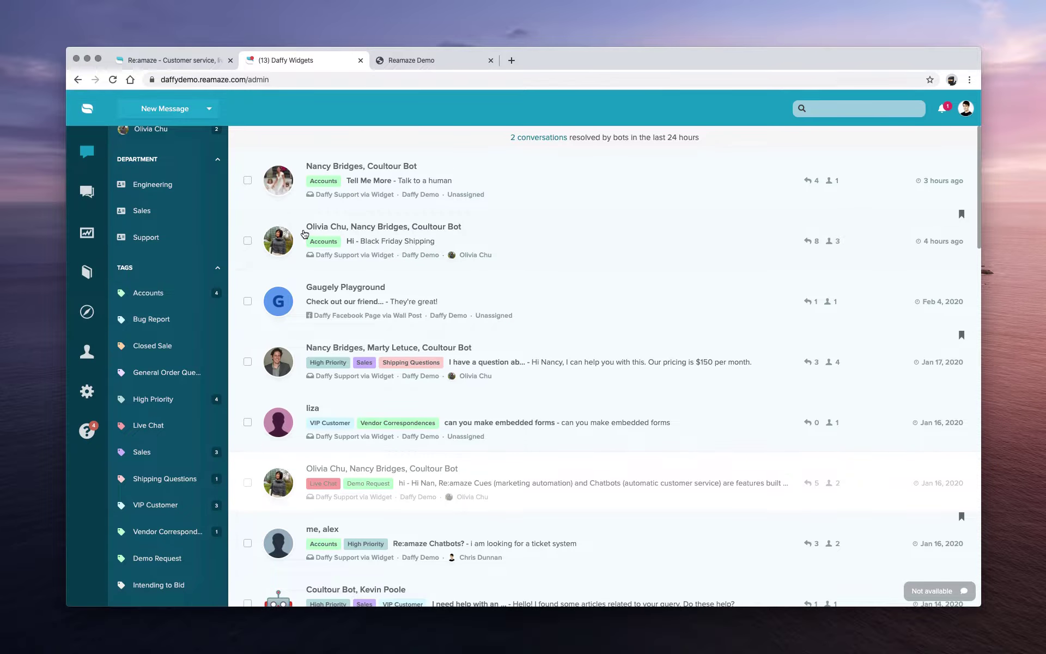
left_click(364, 181)
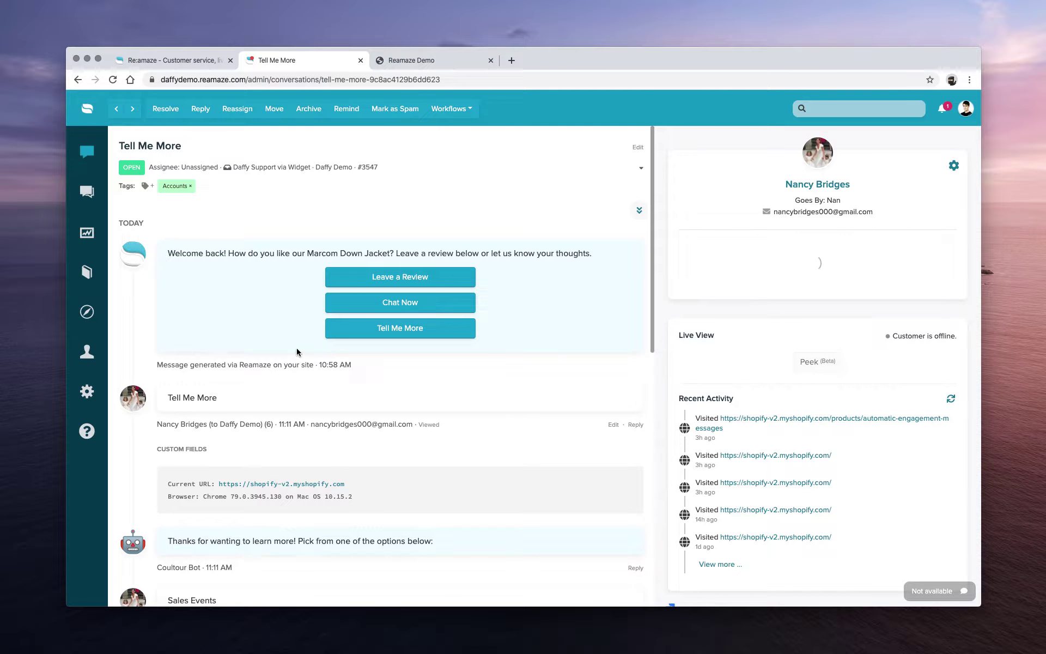
left_click(87, 109)
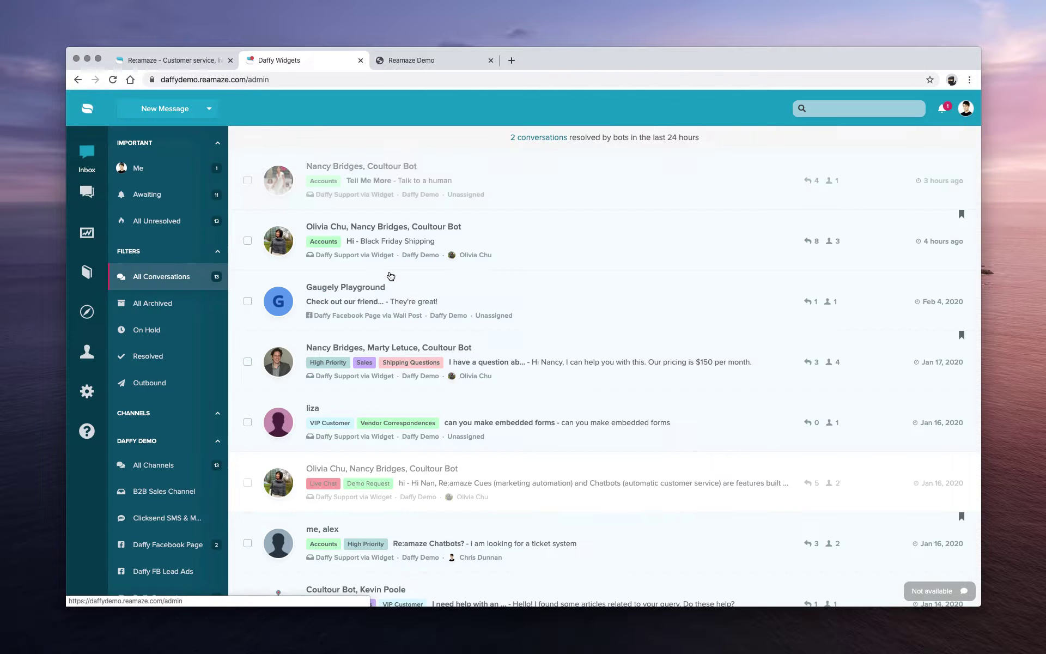
Open the "Hi" conversation about Black Friday Shipping and highlight the conversation number in its header
left_click(351, 240)
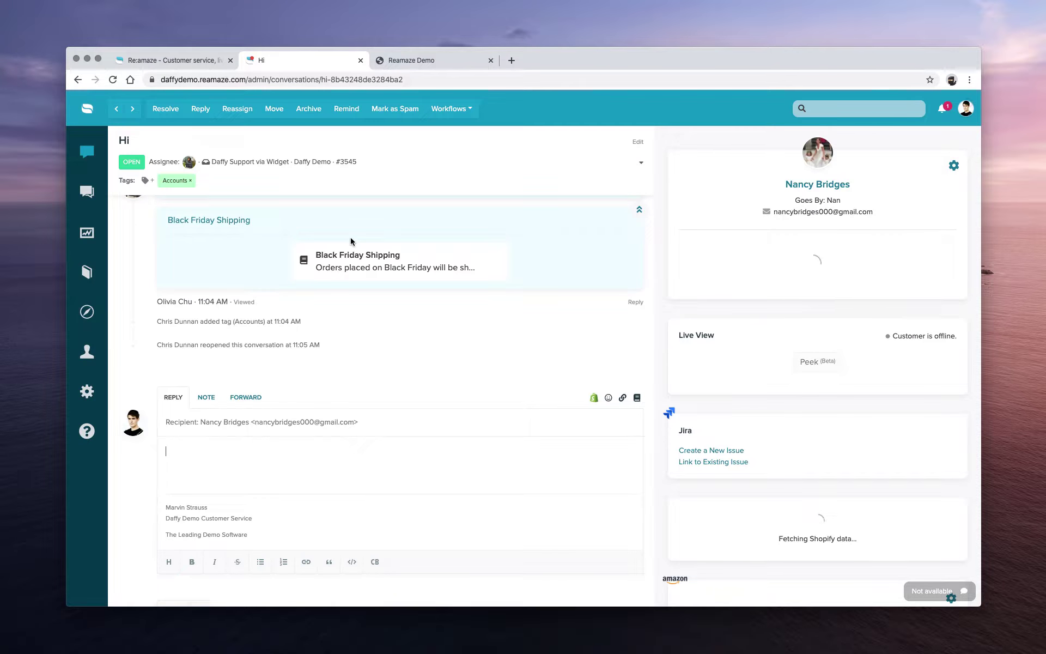
scroll(351, 241, "up", 15)
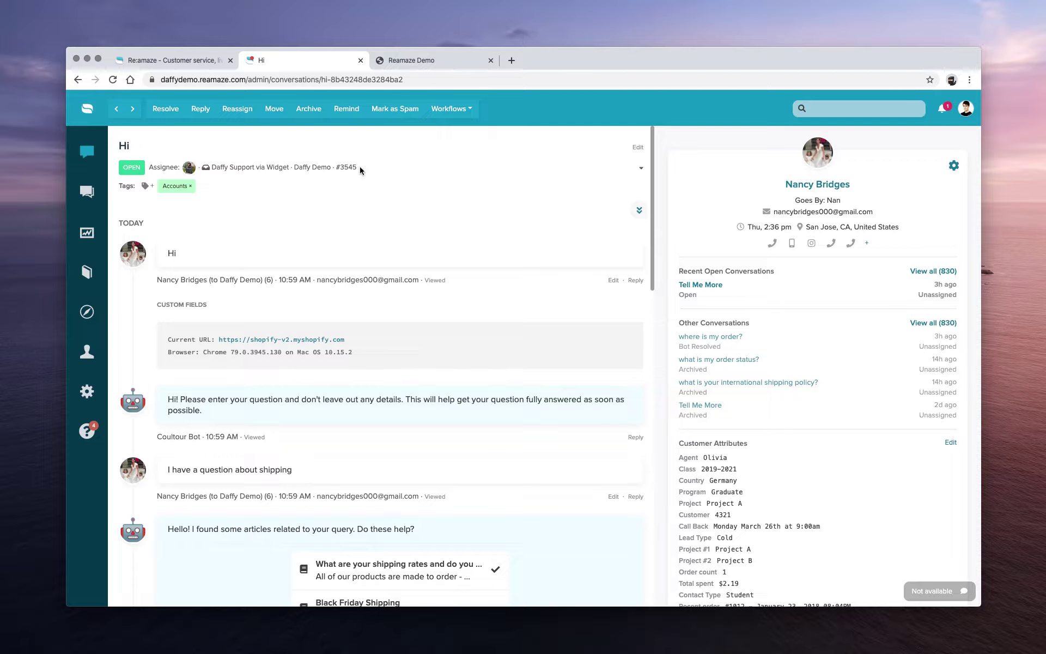
left_click_drag(357, 167, 335, 167)
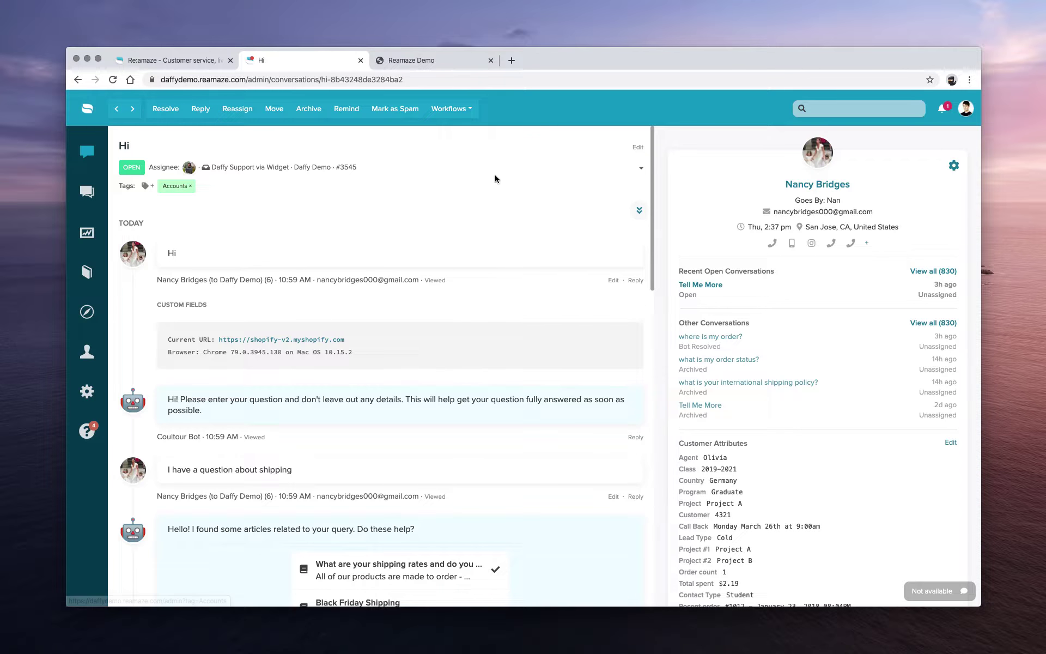
View the subject editing dialog and the first customer message's editing dialog, closing each without saving
left_click(638, 147)
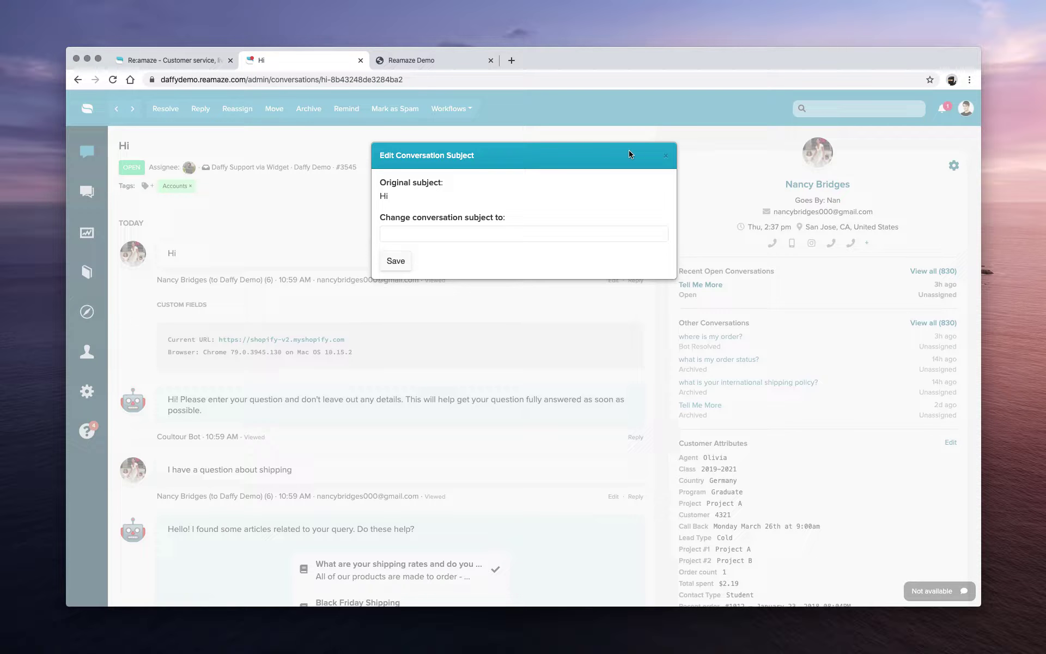
left_click(666, 156)
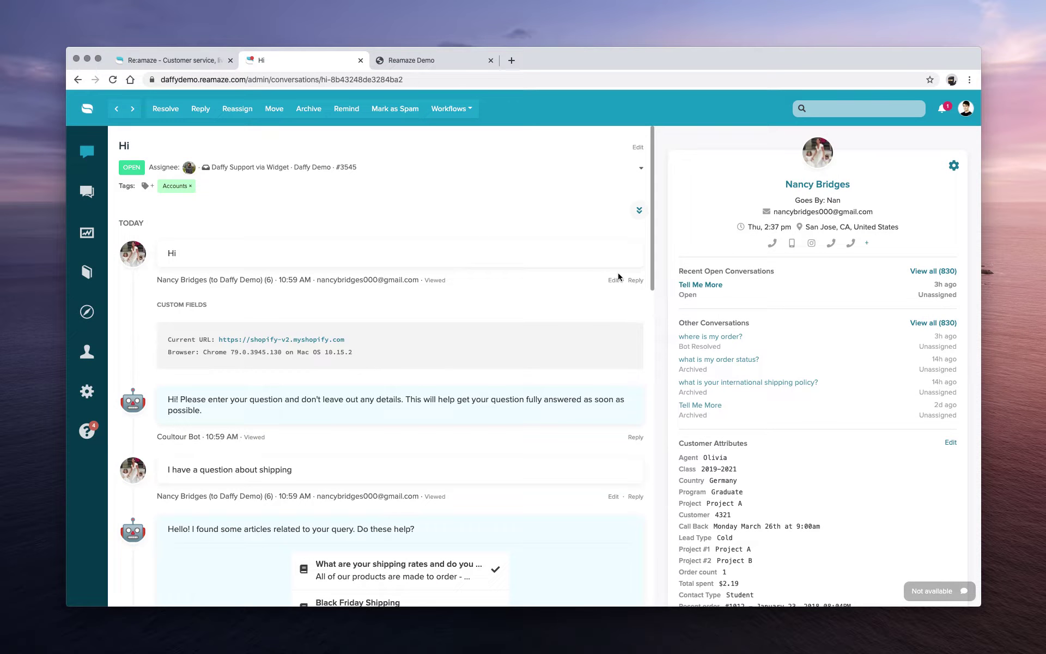
left_click(612, 280)
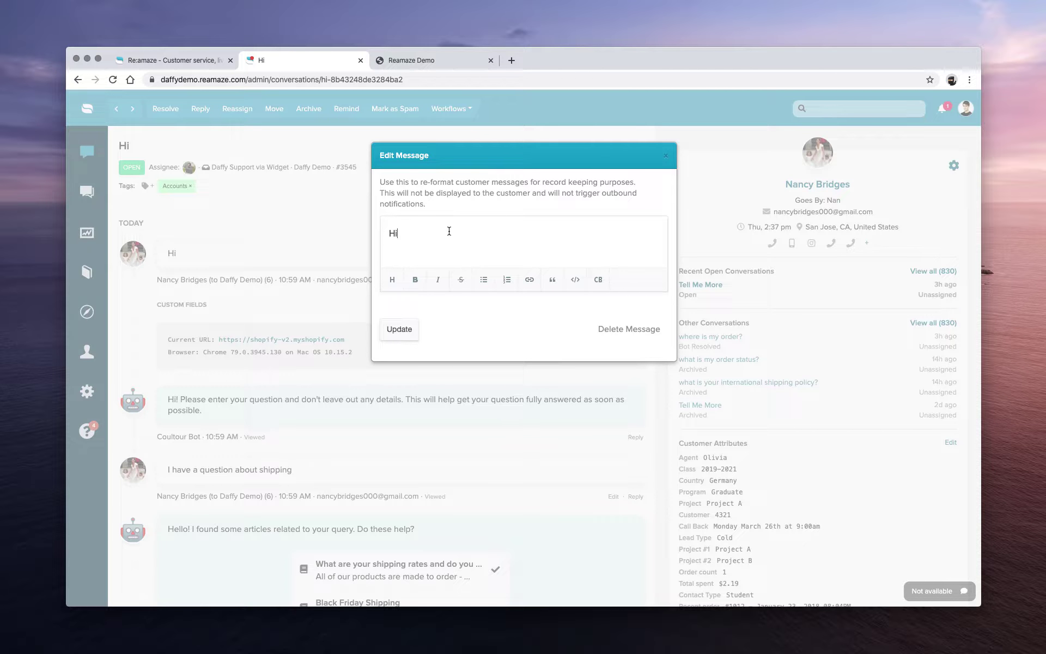
left_click(666, 156)
Highlight the custom fields below the first customer message to examine the current URL and browser details
scroll(358, 313, "down", 2)
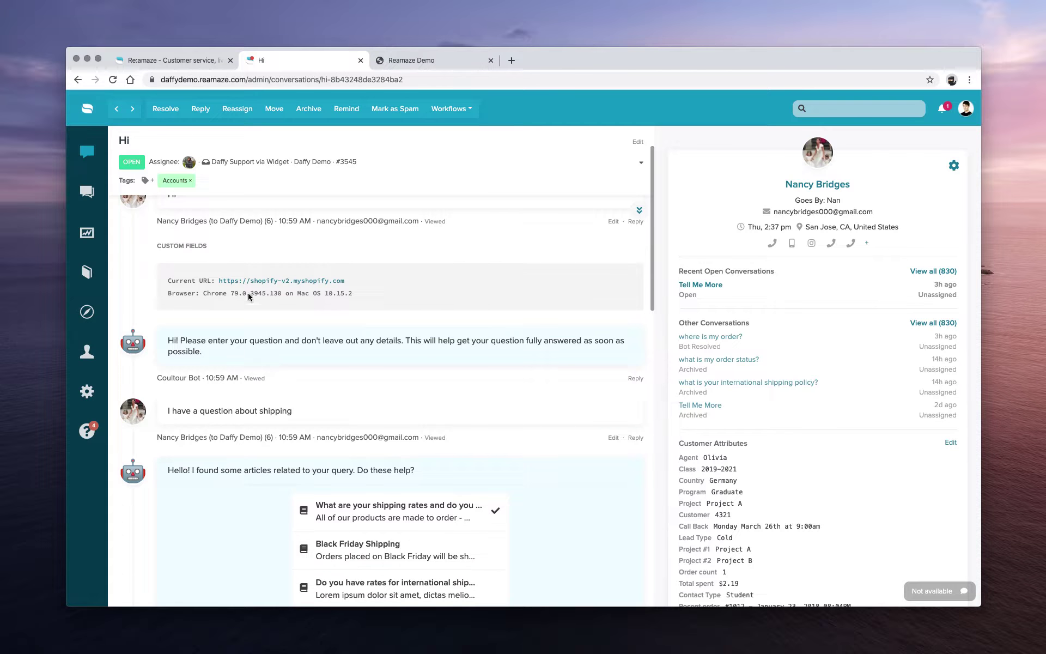
left_click_drag(157, 246, 381, 269)
left_click(396, 293)
scroll(308, 309, "up", 1)
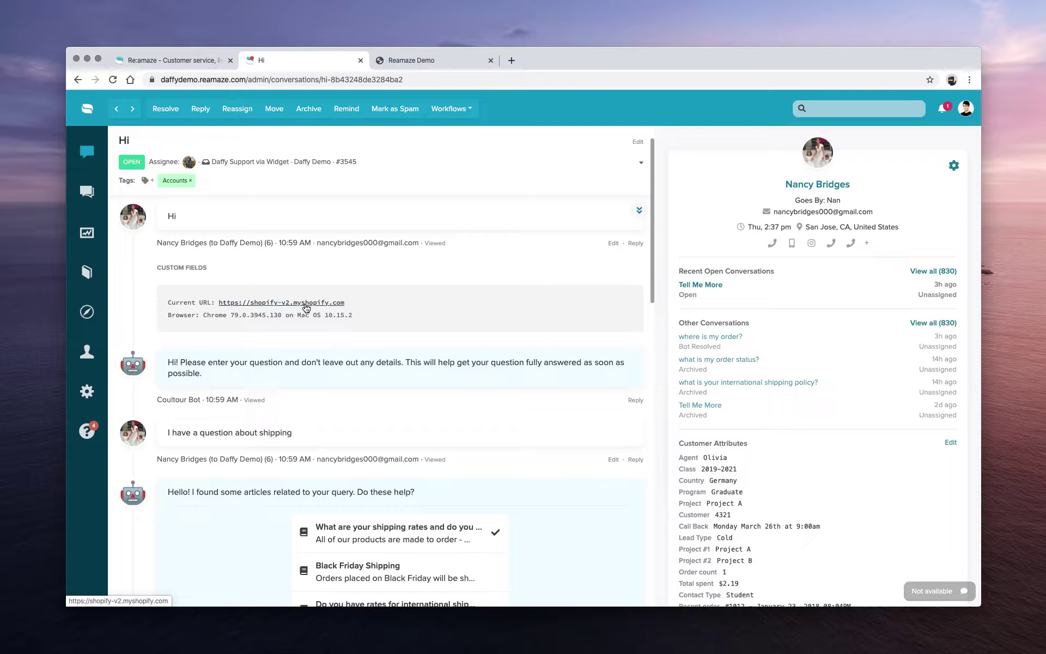
Read through the conversation thread, examining the bot reply's viewed time, the suggested articles, the staff replies and the internal note
scroll(254, 389, "down", 3)
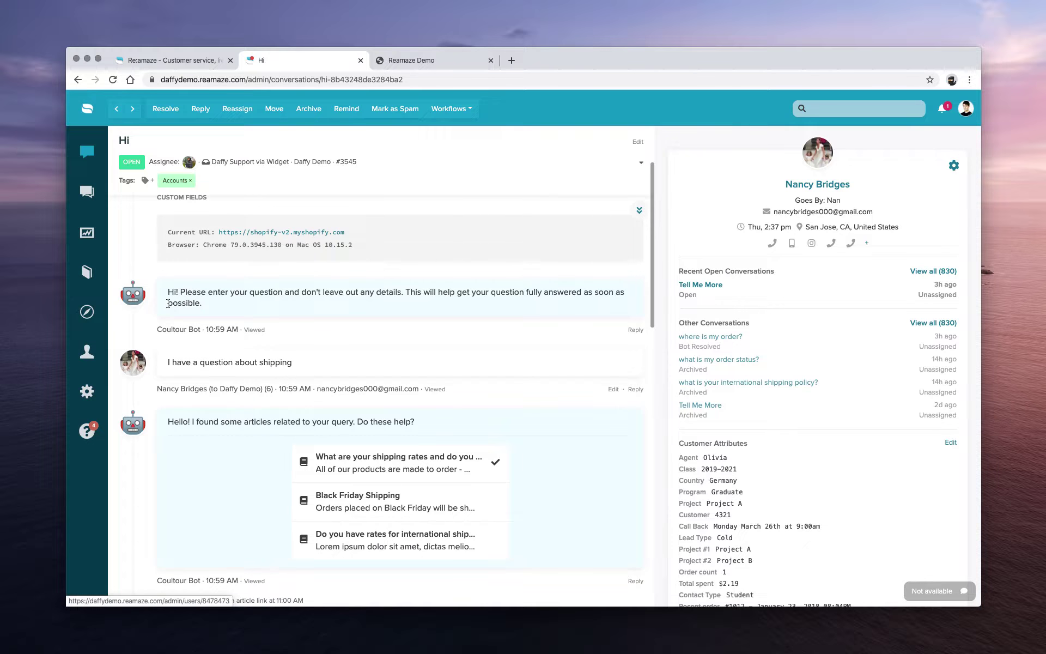
scroll(233, 368, "up", 4)
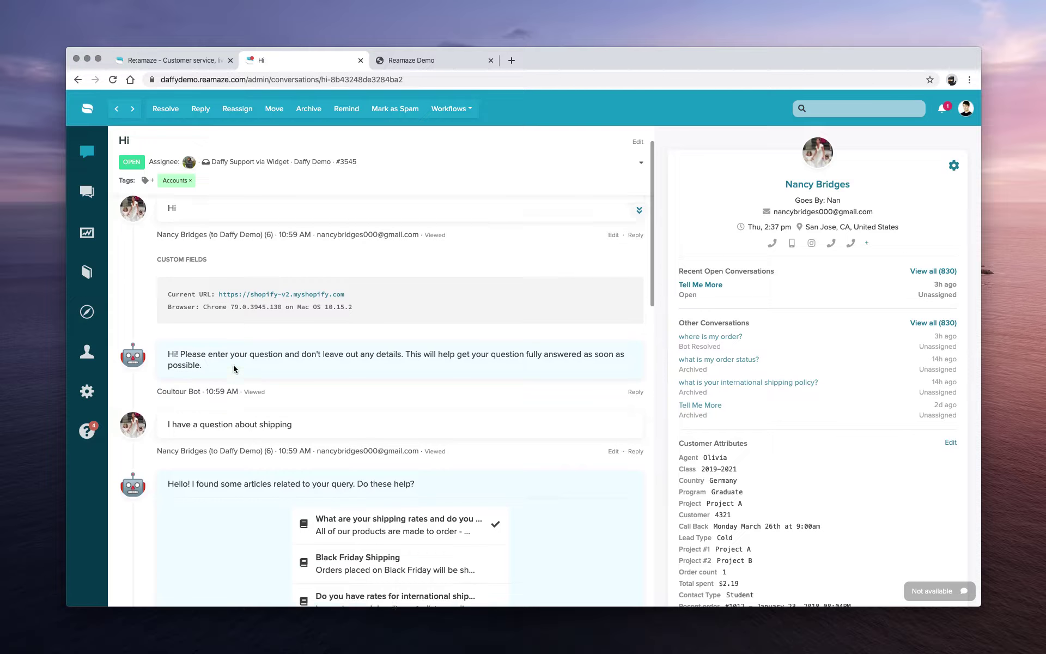
scroll(233, 367, "down", 1)
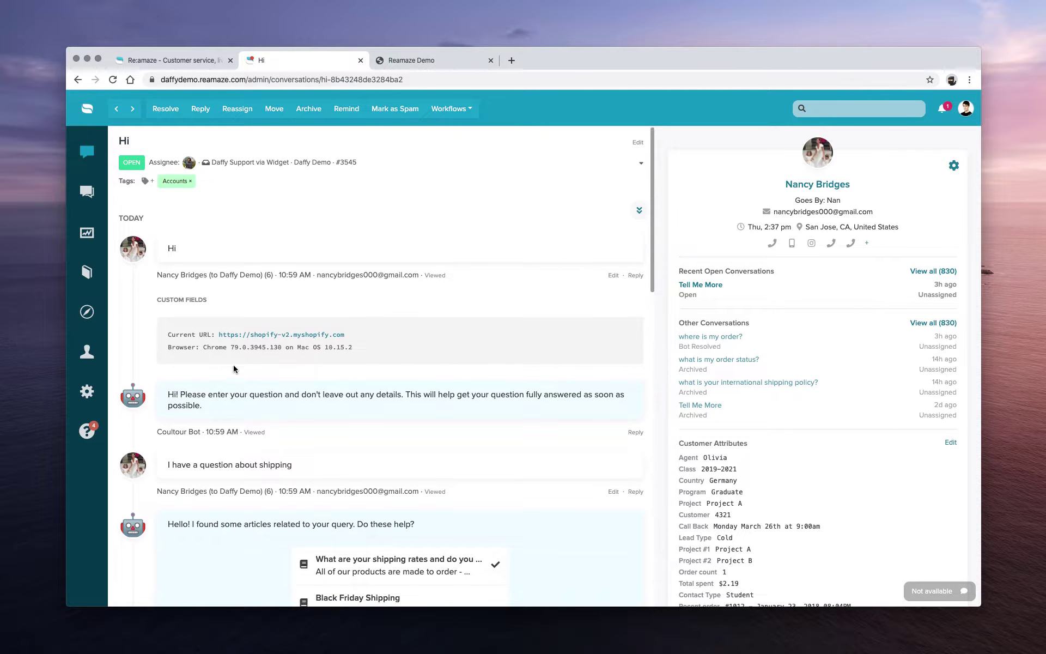
mouse_move(436, 276)
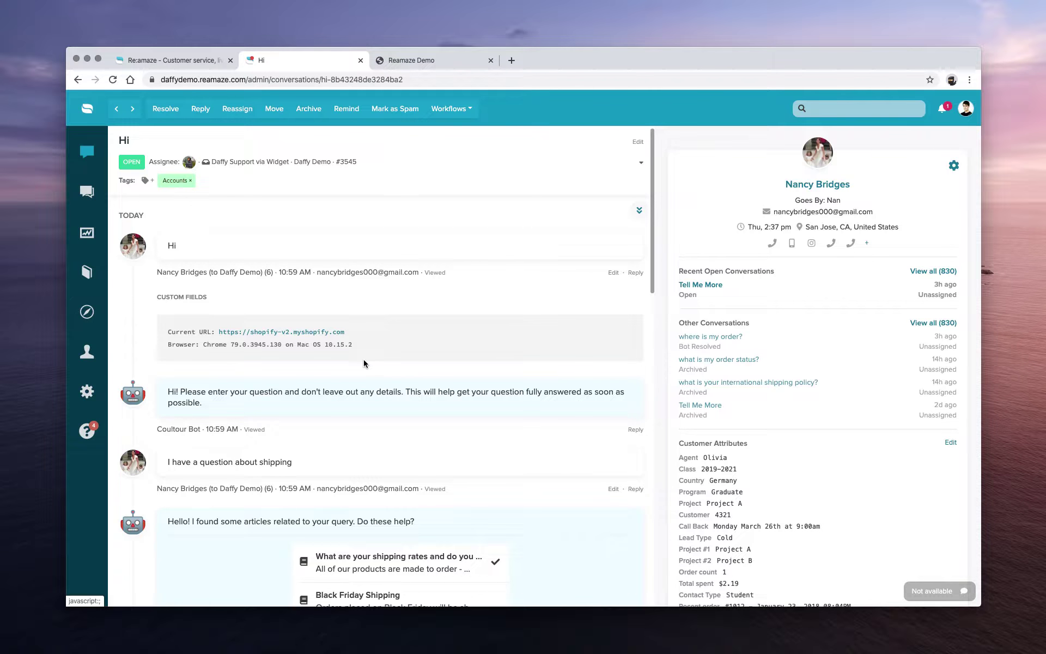
scroll(364, 360, "down", 2)
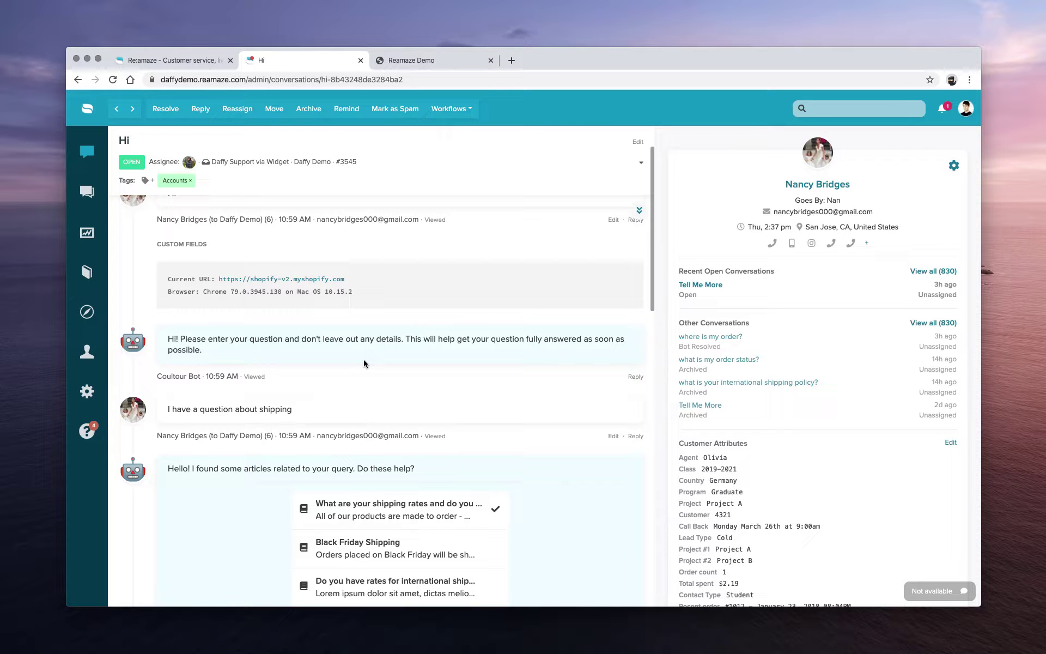
mouse_move(252, 377)
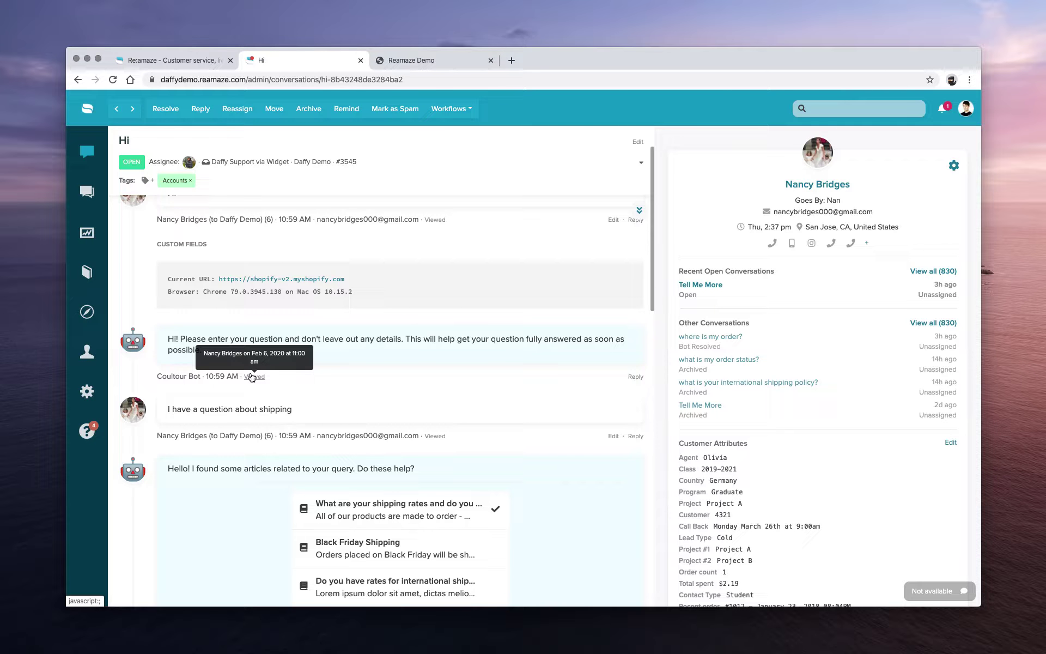
scroll(331, 392, "down", 5)
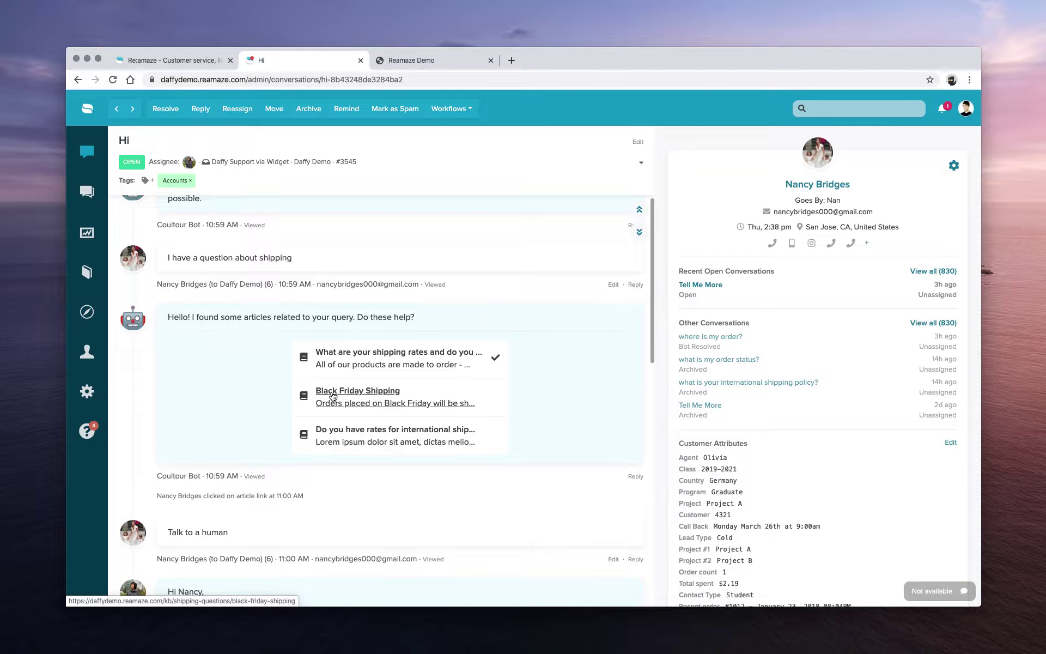
scroll(332, 394, "down", 5)
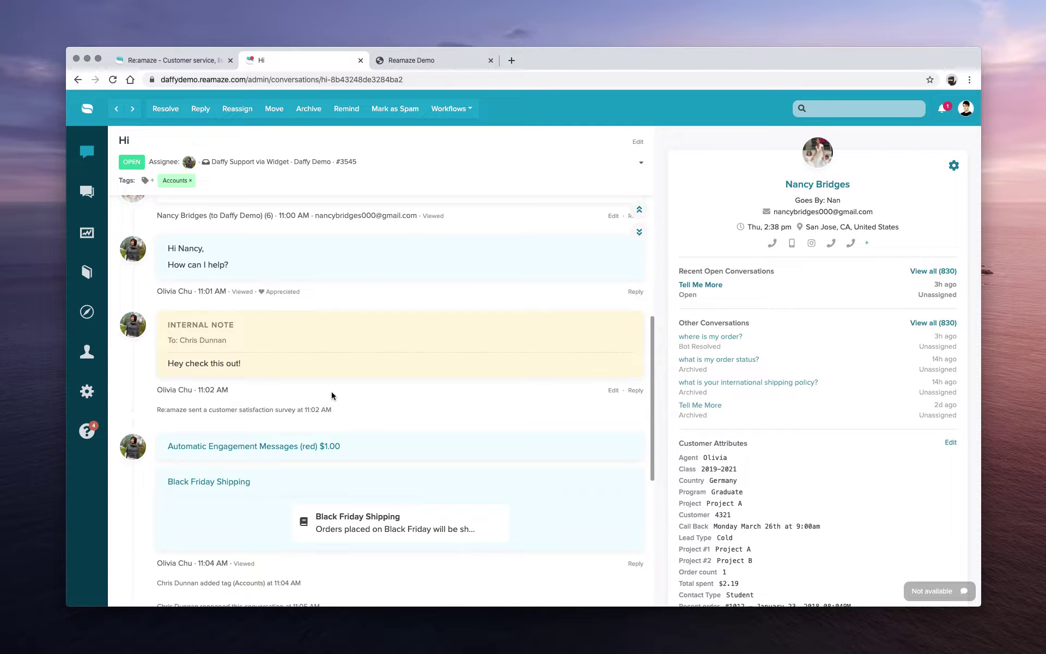
Go to the reply composer below the thread and view its Note and Forward modes, returning to Reply mode
scroll(332, 392, "down", 5)
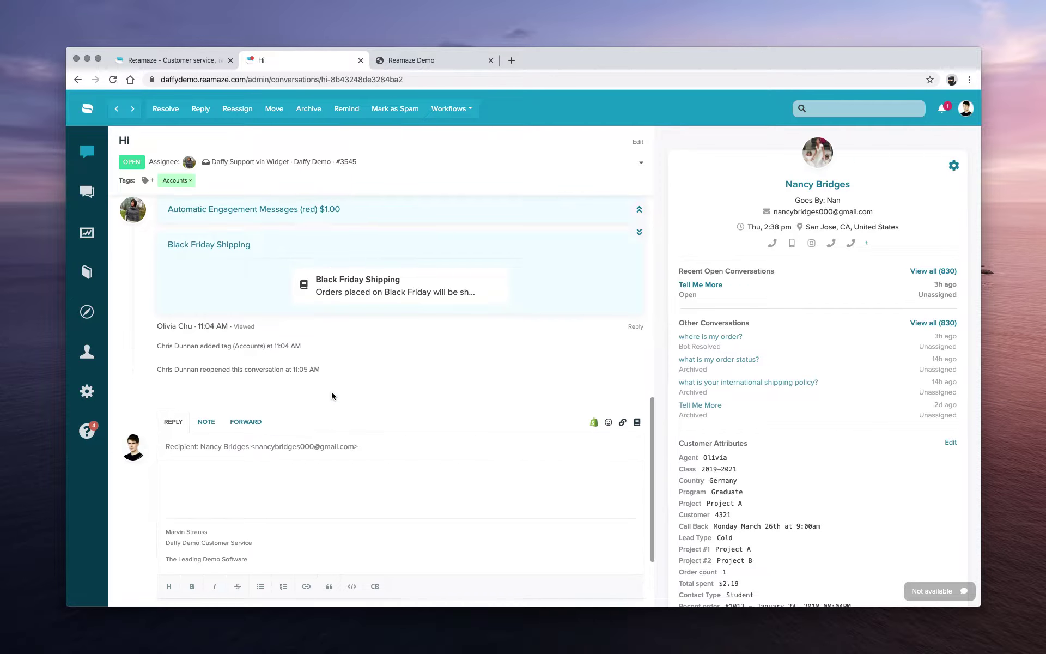
scroll(331, 393, "down", 1)
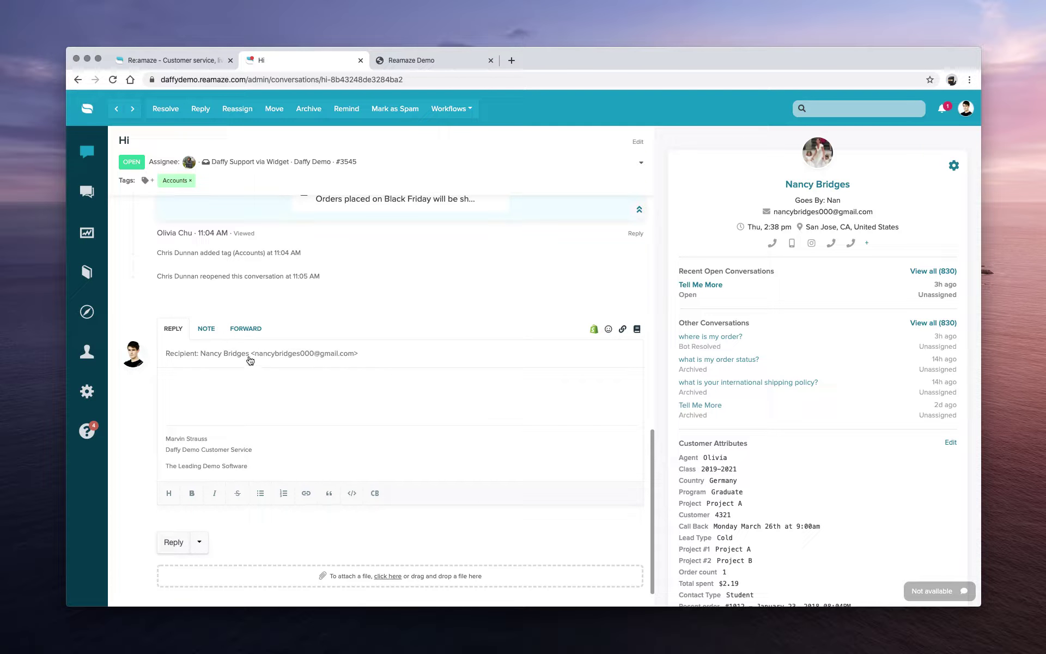
left_click(206, 328)
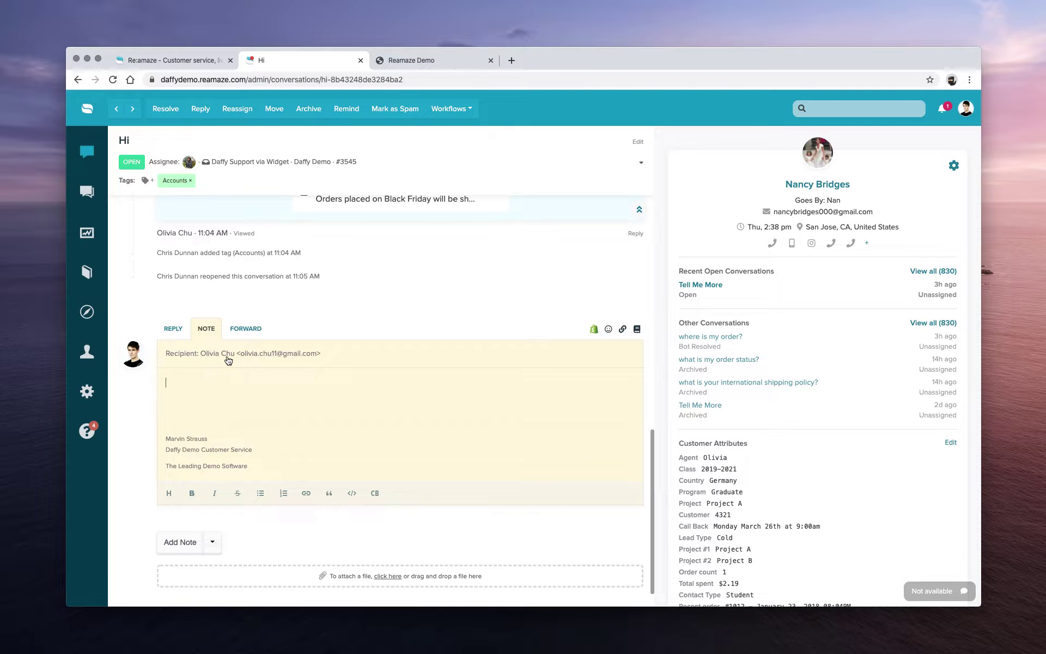
left_click(243, 330)
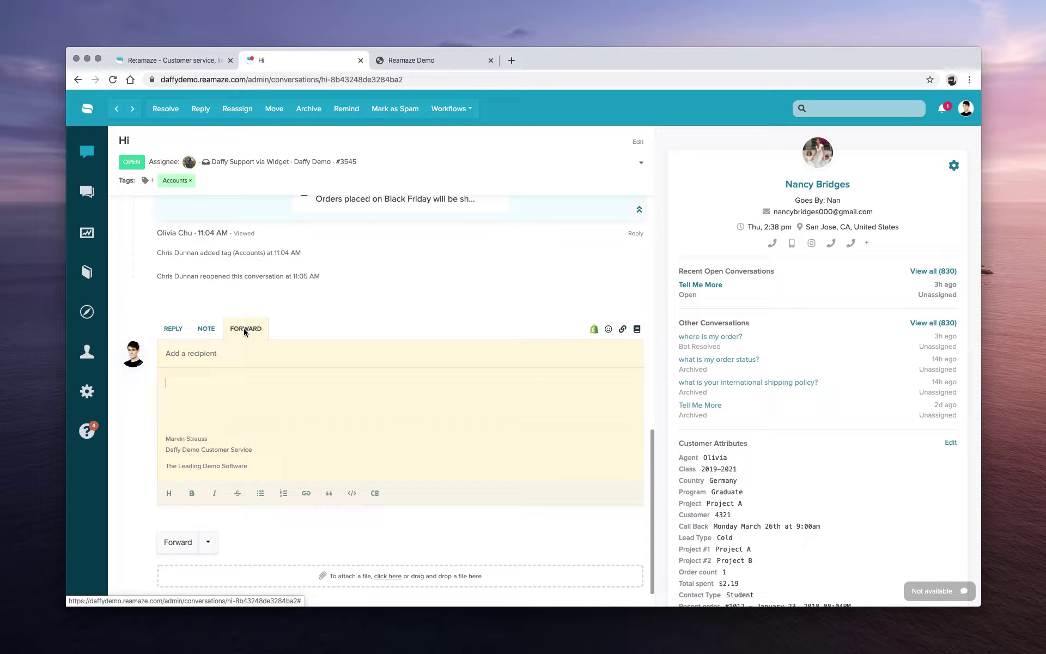
left_click(175, 330)
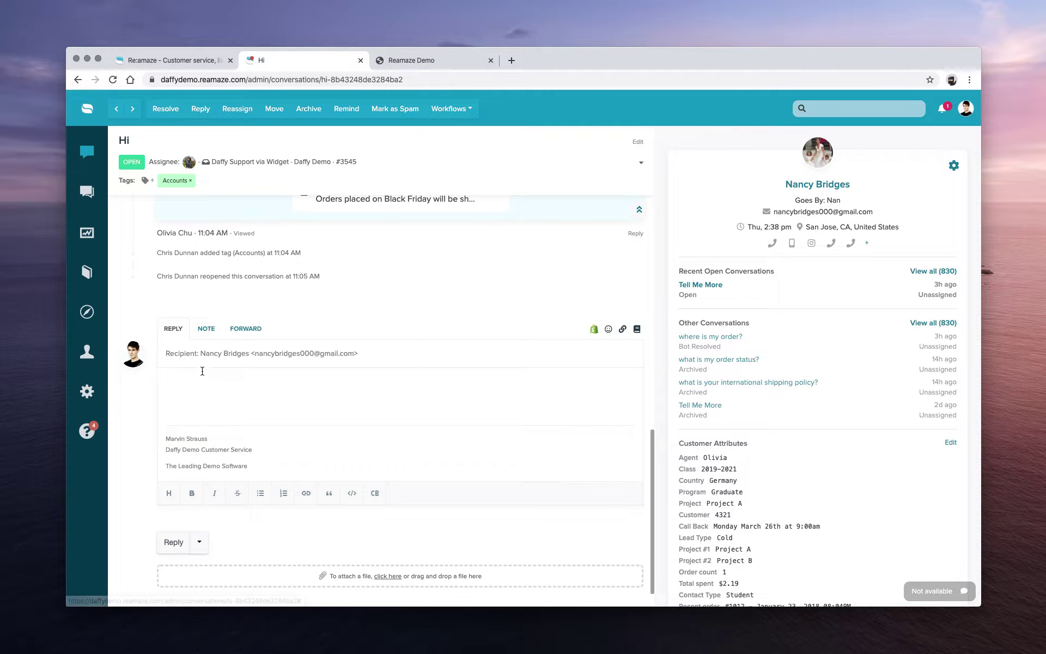
scroll(212, 387, "down", 1)
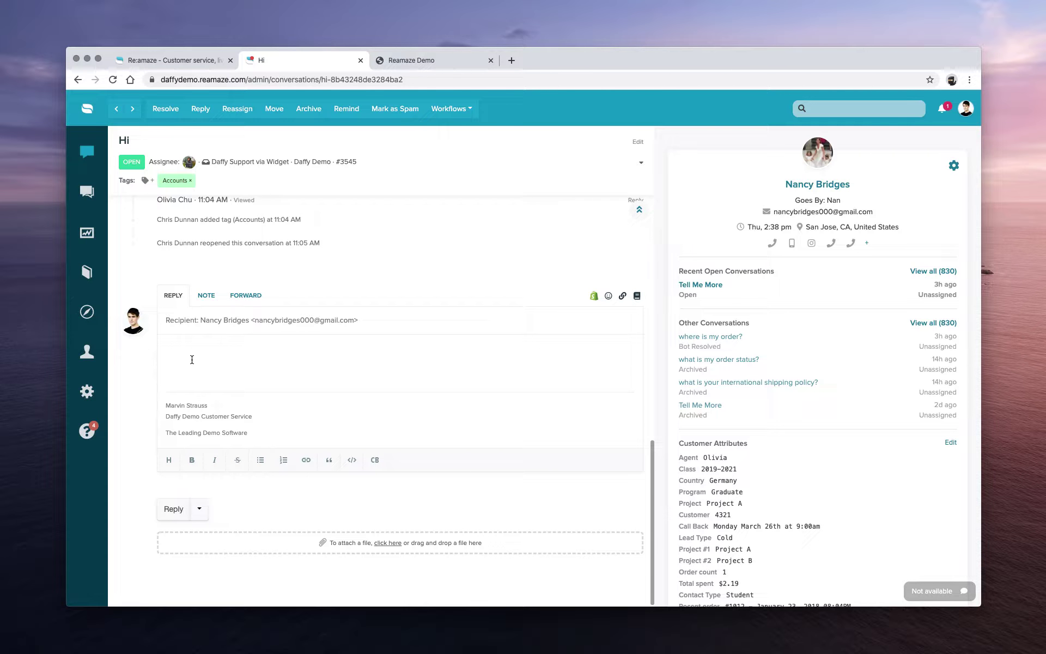
Enter "Bold" in the reply body, format it as bold, and delete it
type("Bold")
key("shift+super+Left")
key("super+b")
left_click(228, 352)
left_click_drag(228, 352, 142, 350)
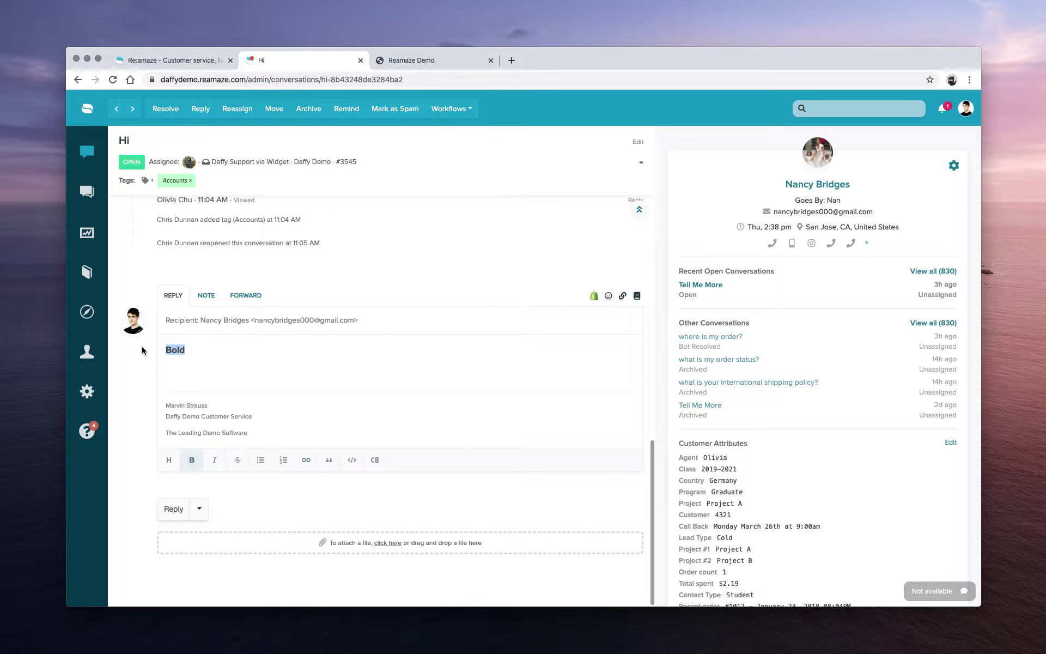
key("BackSpace")
View the alternative reply actions, such as Reply and Archive, and close the list without choosing one
left_click(201, 509)
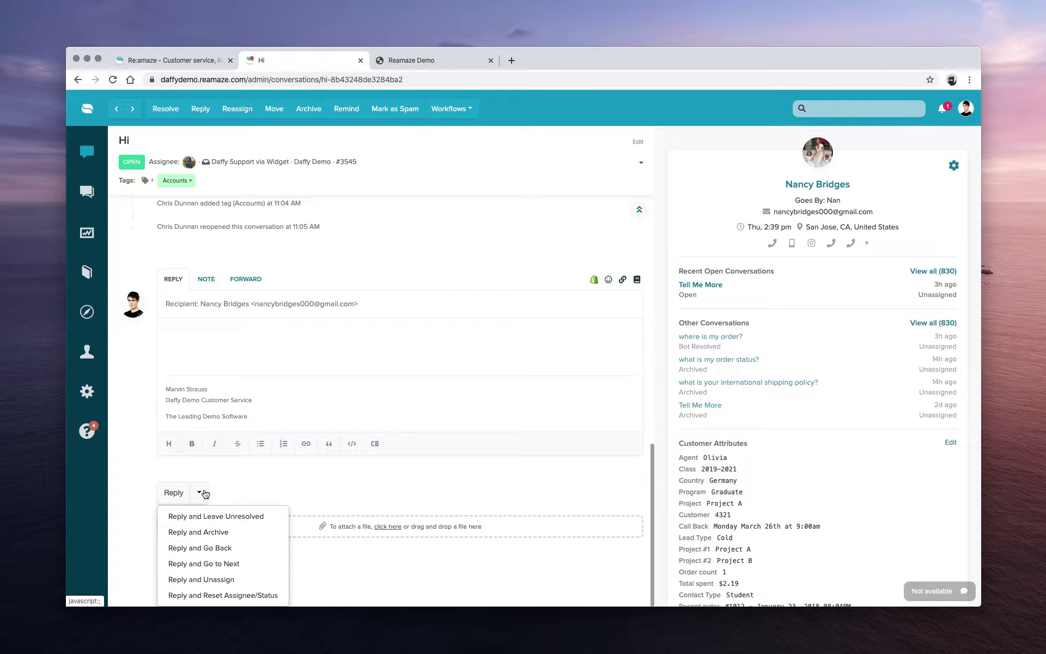
left_click(257, 484)
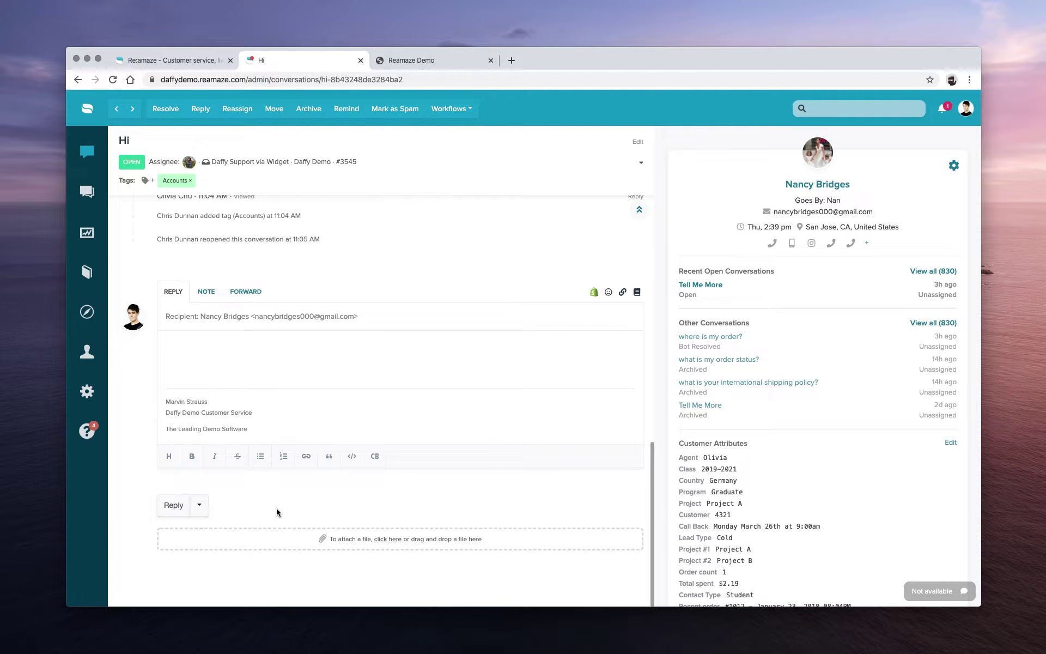
Insert the red and blue variants of Automatic Engagement Messages into the reply with prices included, followed by a new line
left_click(233, 345)
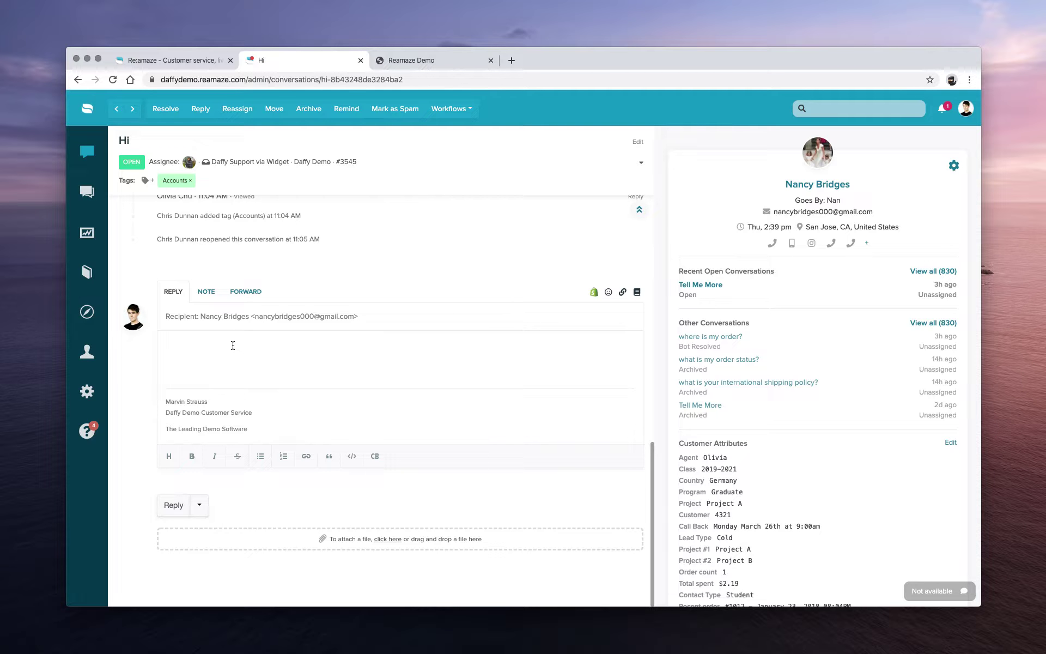
left_click(594, 295)
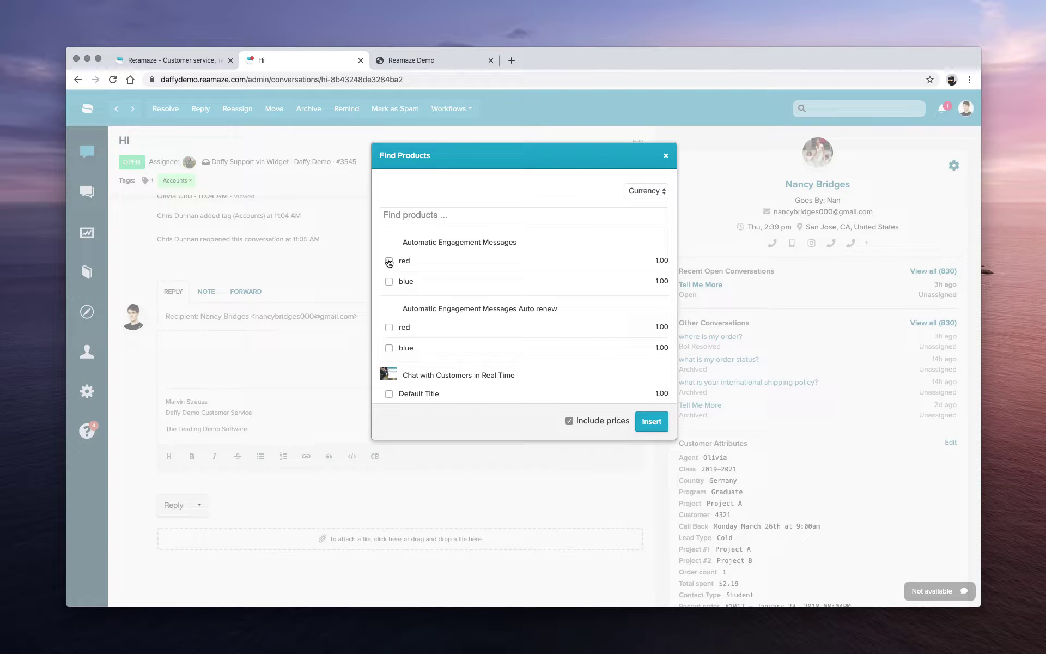
left_click(389, 261)
left_click(390, 280)
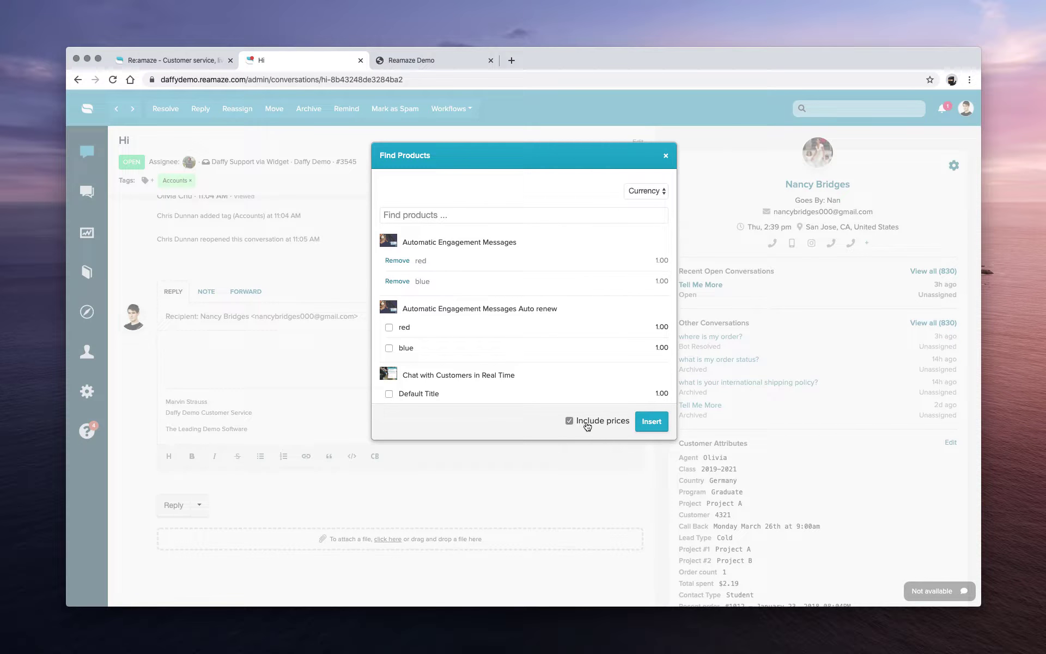
left_click(651, 194)
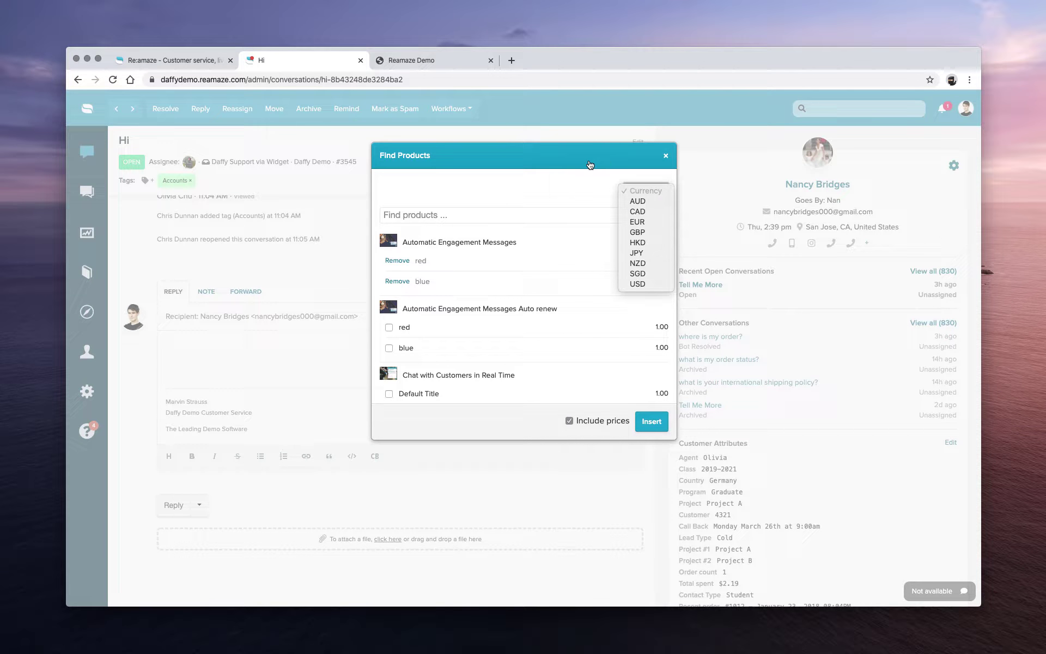
left_click(591, 172)
left_click(652, 422)
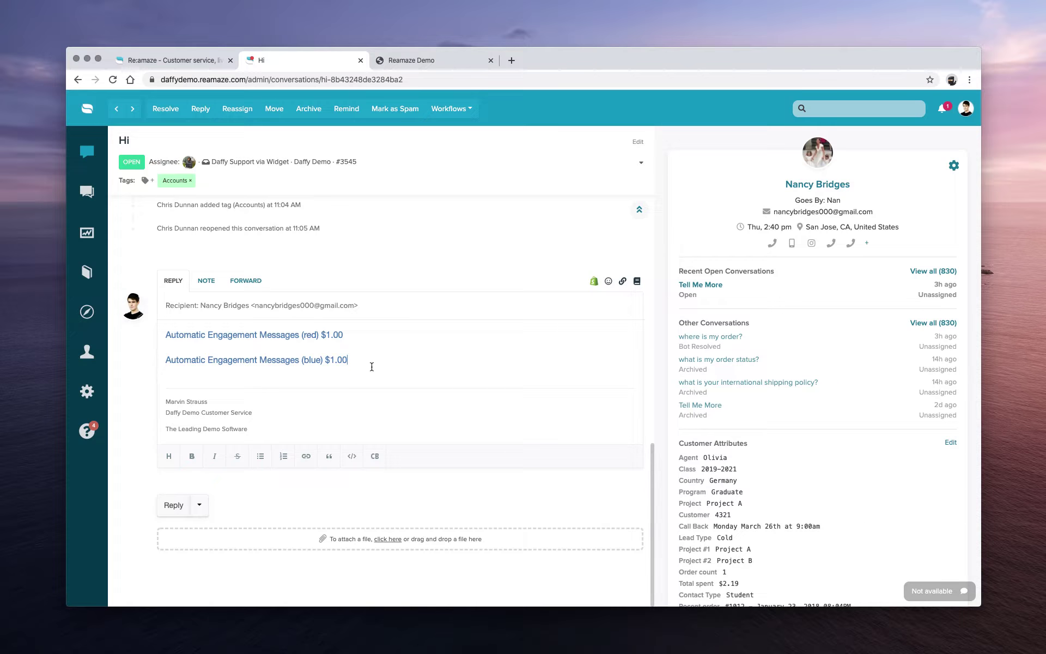
key("Return")
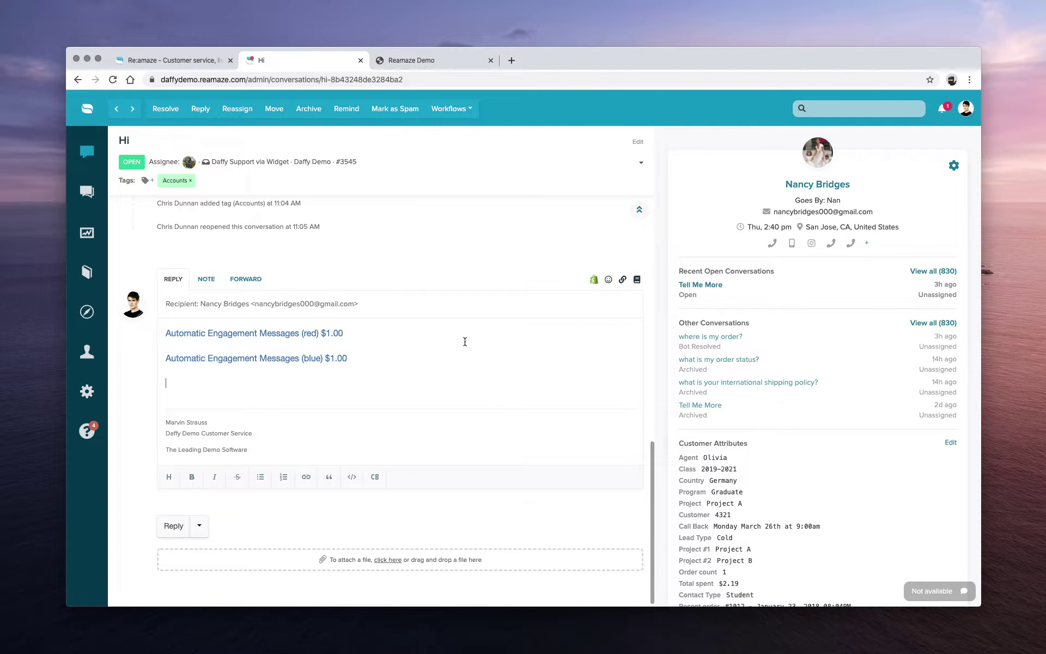
Insert the Order Status Check response template from the Order Related group into the reply
left_click(637, 280)
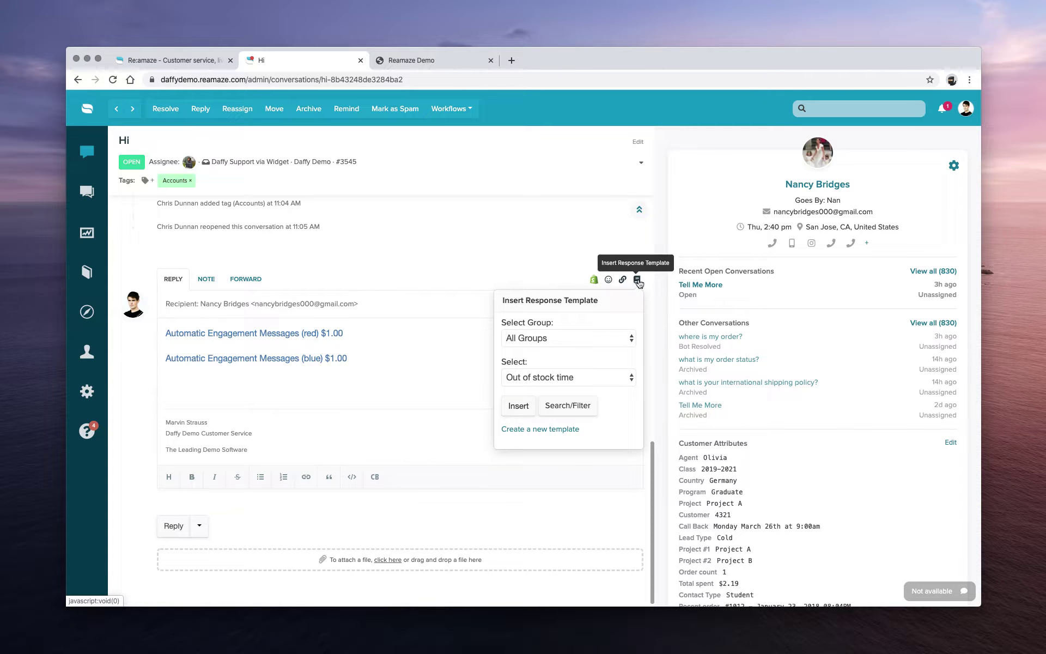
left_click(586, 339)
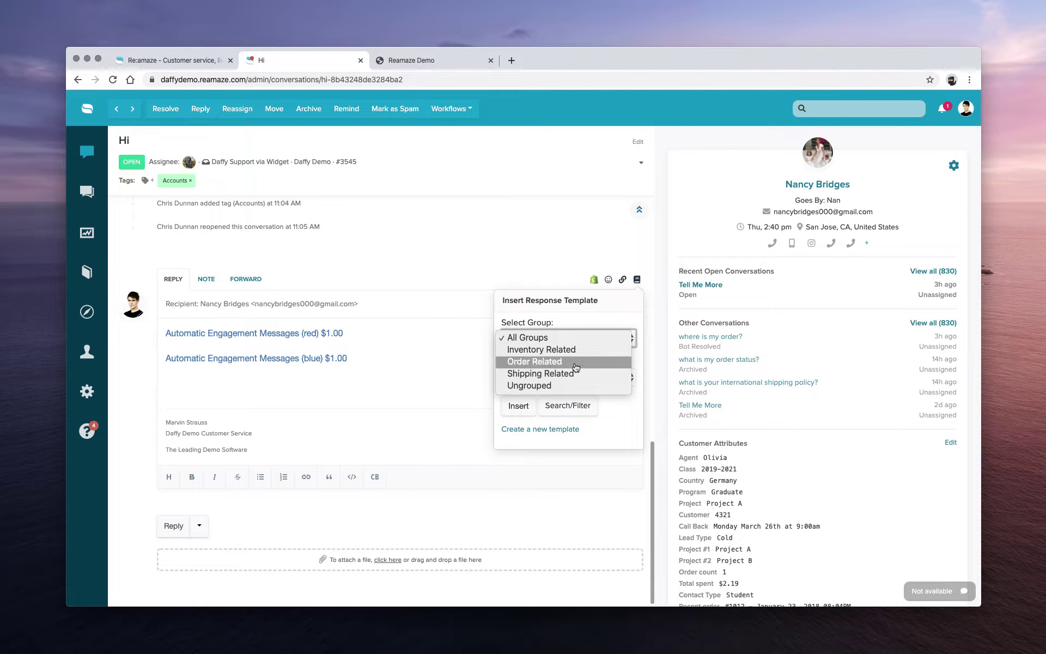
left_click(576, 367)
left_click(552, 383)
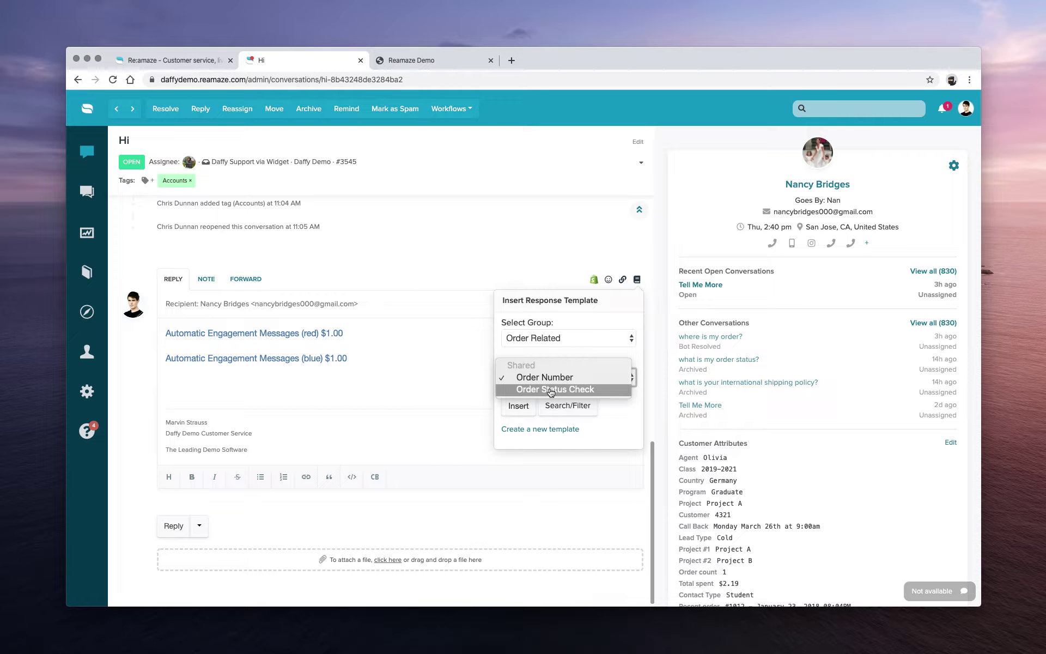
left_click(531, 391)
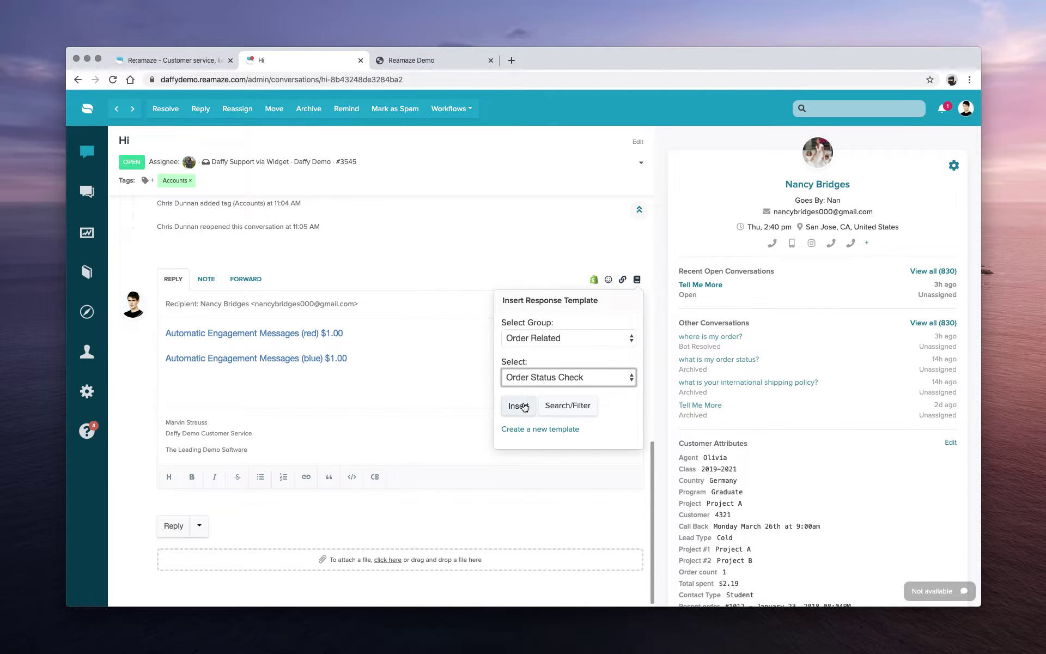
left_click(522, 407)
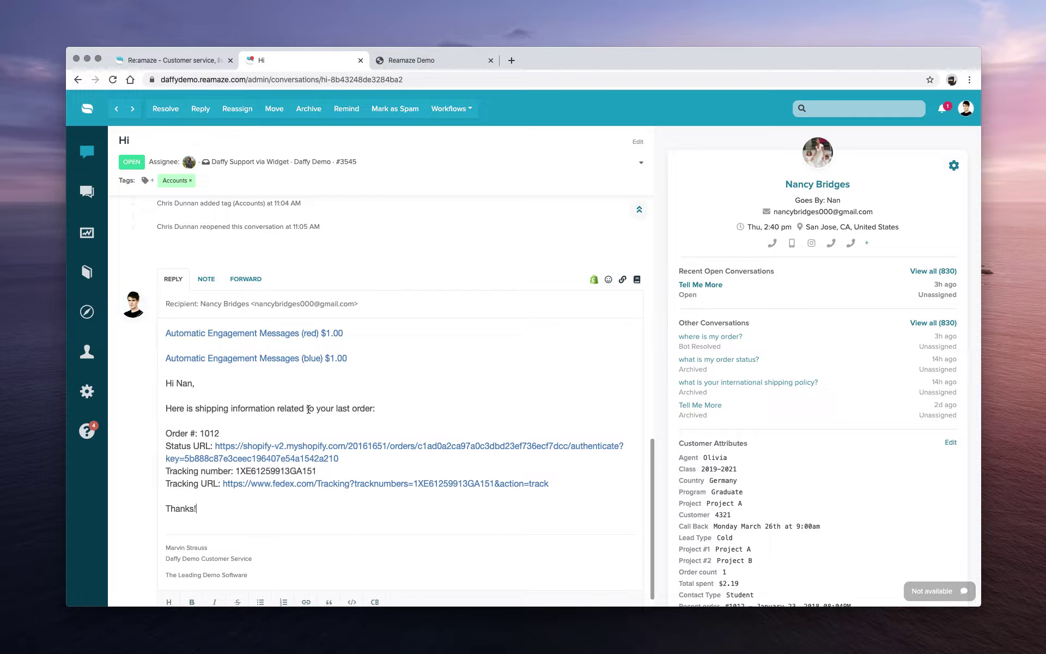
Highlight the inserted template text and its order number, and delete the template text while keeping the product links
left_click_drag(164, 383, 215, 505)
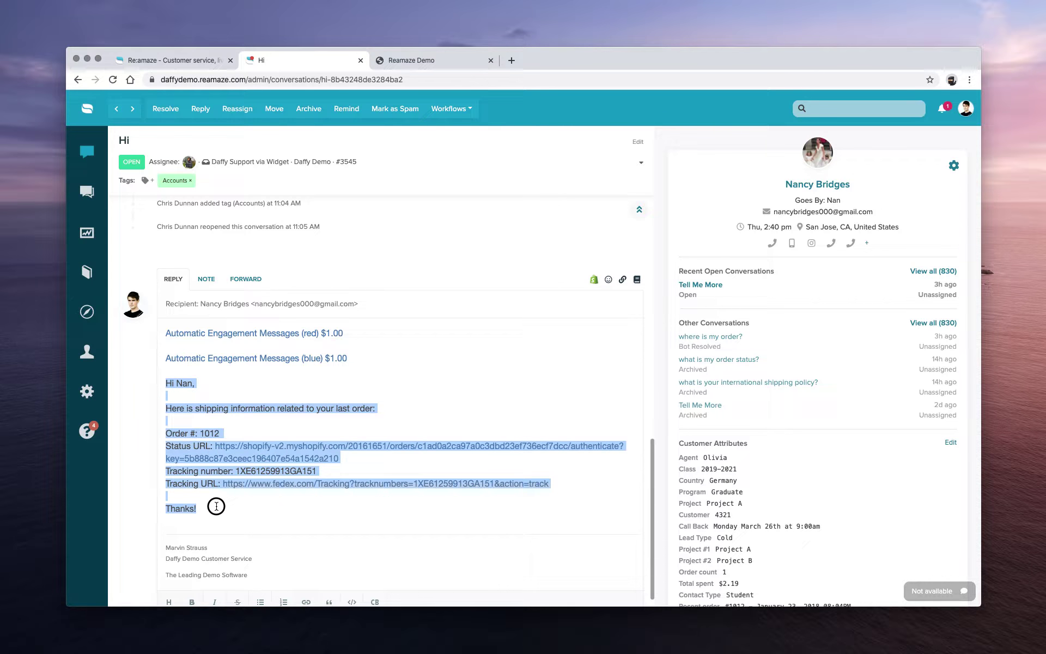
left_click(216, 506)
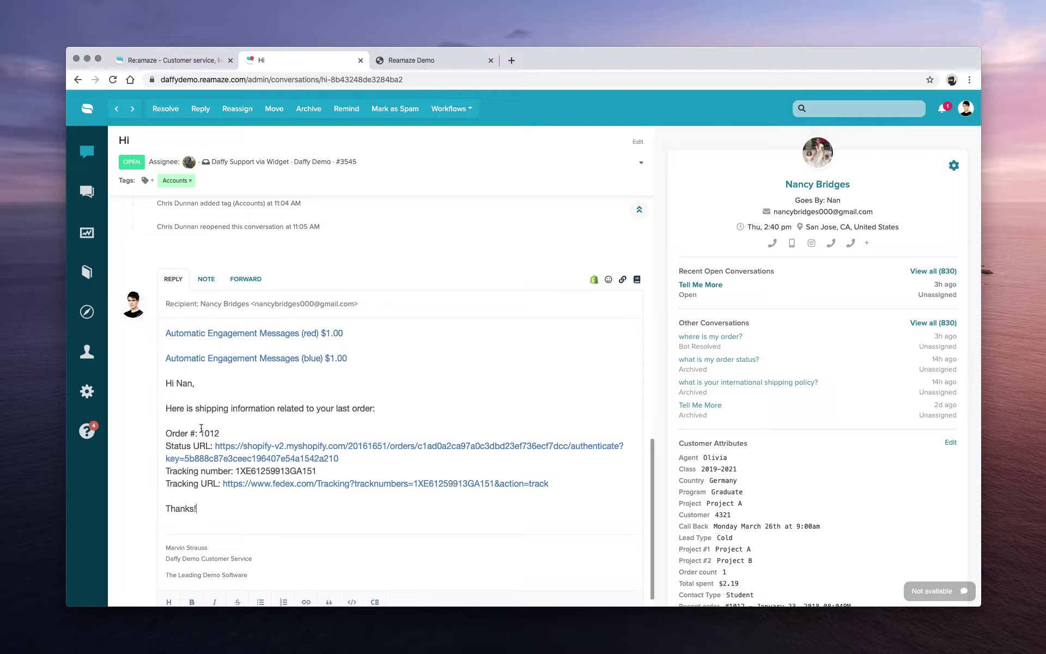
left_click_drag(201, 433, 218, 432)
left_click(218, 431)
left_click_drag(224, 508, 158, 381)
key("BackSpace")
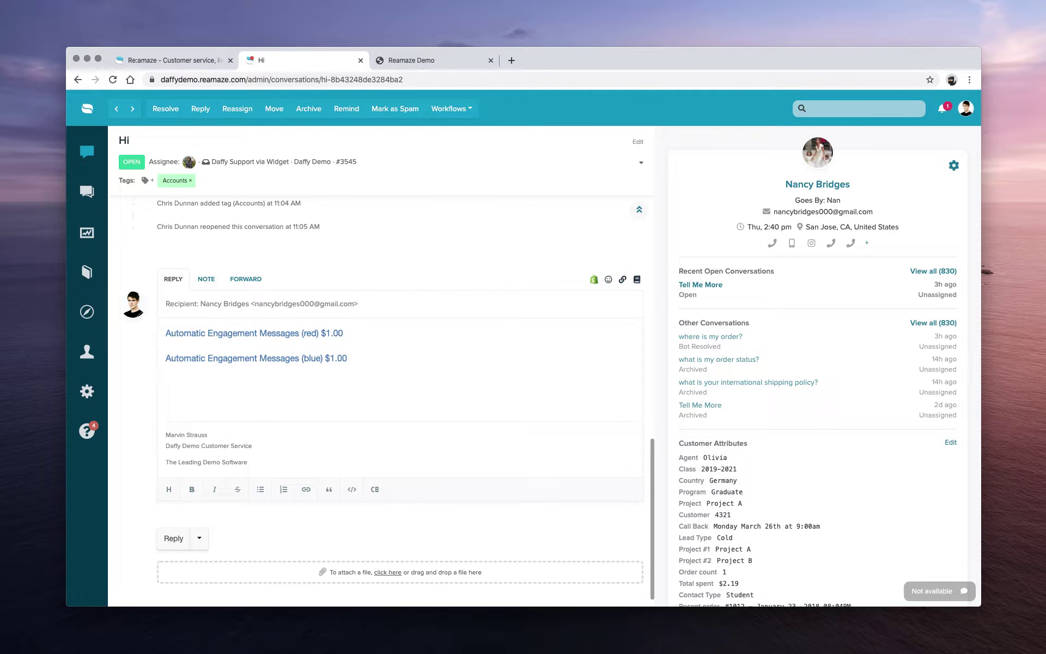
Search the help articles for "shipping" and insert the link to "What are your shipping rates and do you ship internationally?"
left_click(622, 279)
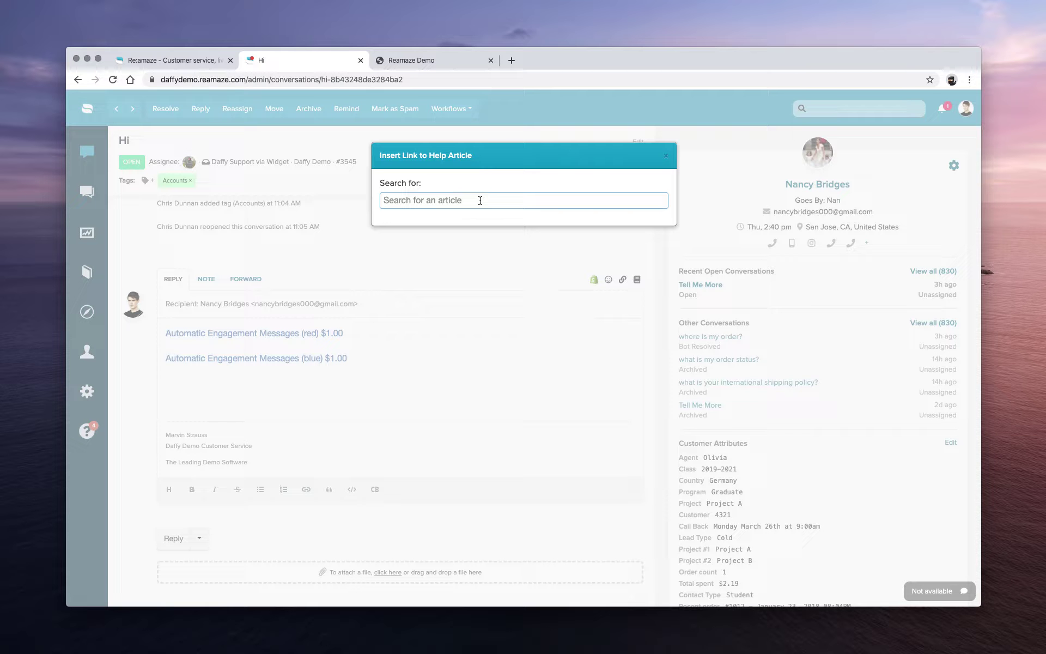
type("shipping")
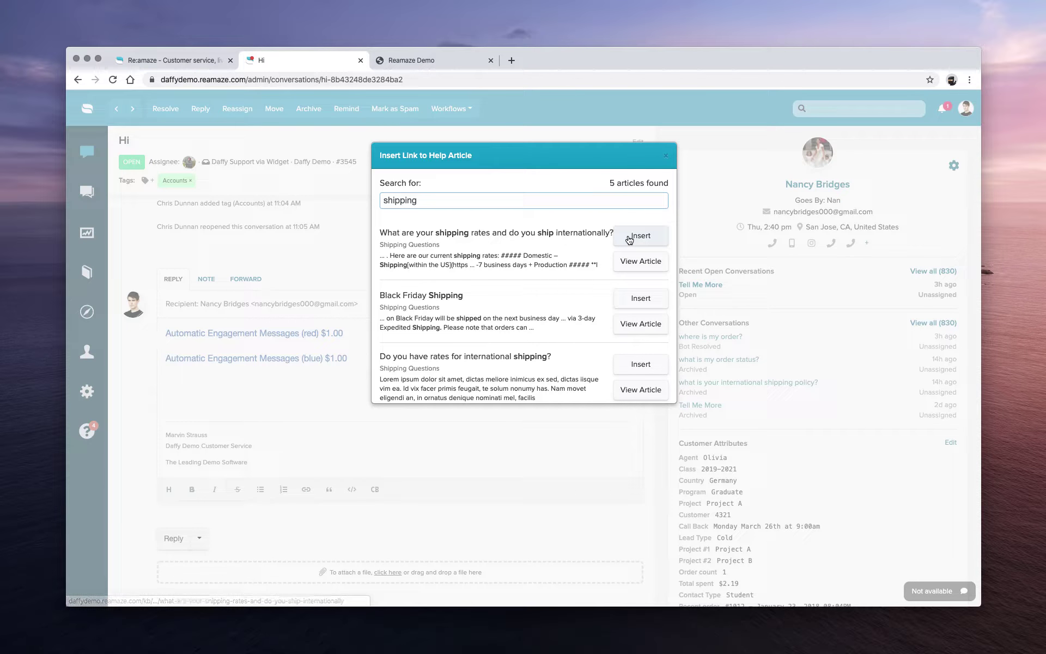
left_click(631, 236)
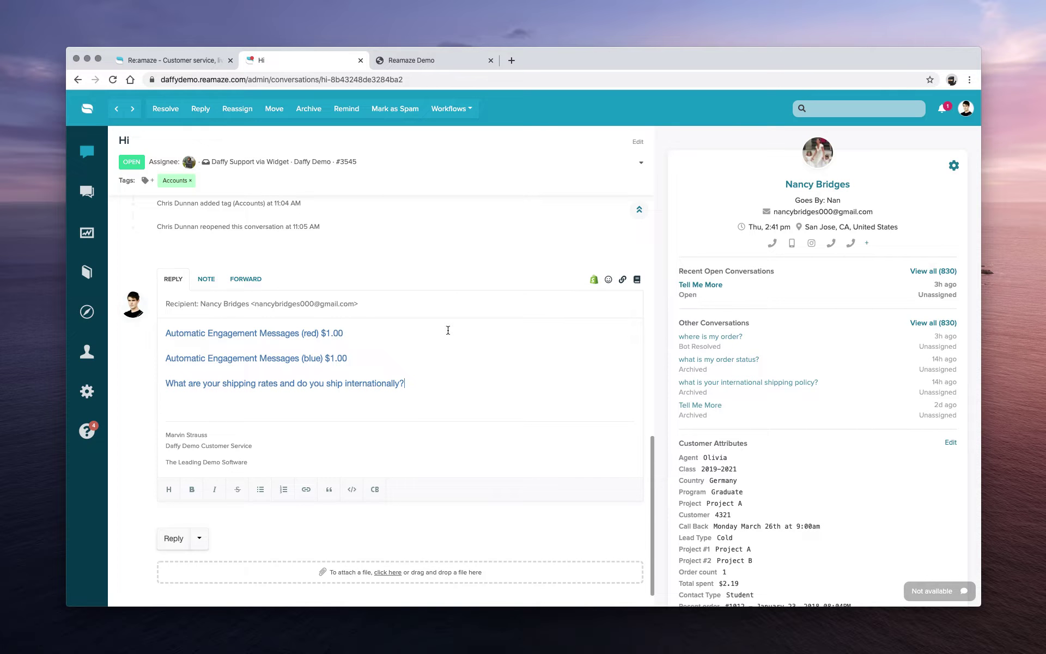
Highlight the inserted article link, and clear all content from the reply body
left_click_drag(415, 386, 163, 382)
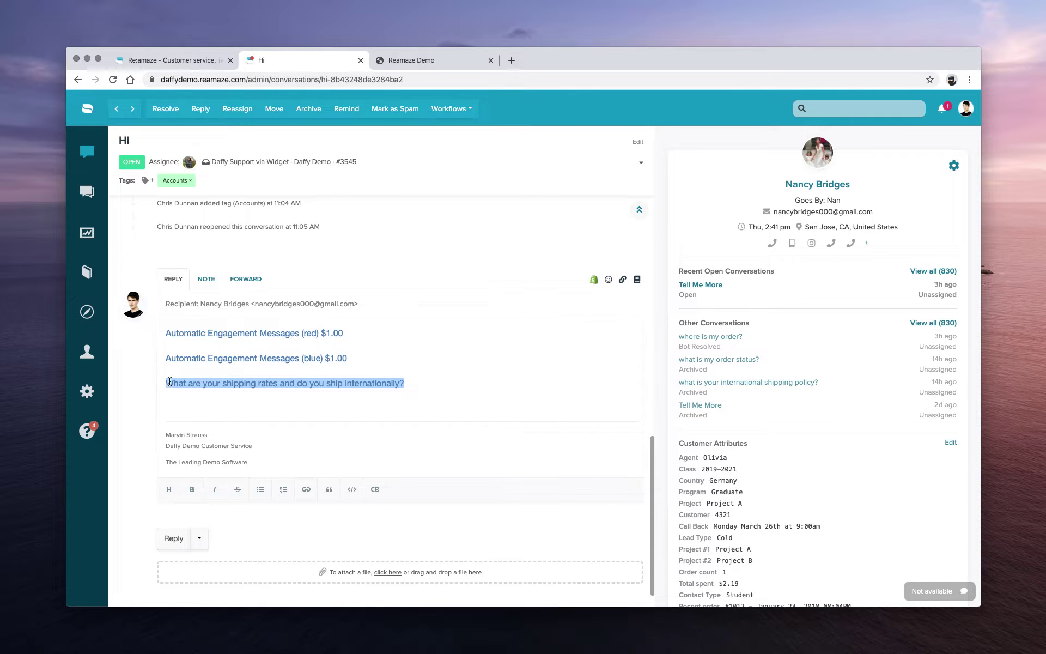
left_click(464, 382)
key("super+a")
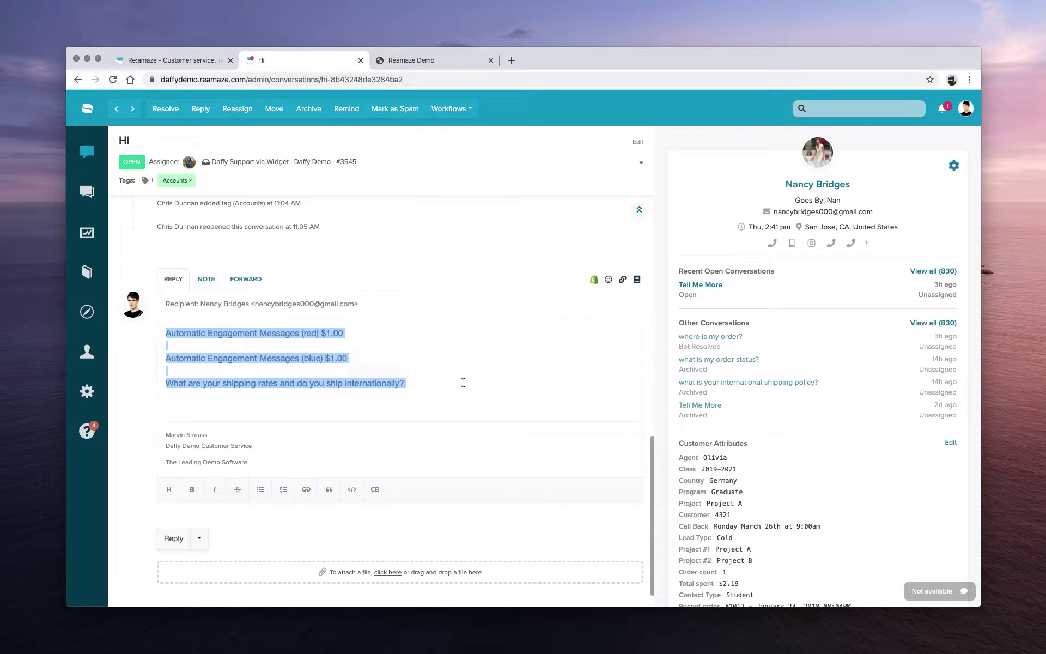
key("BackSpace")
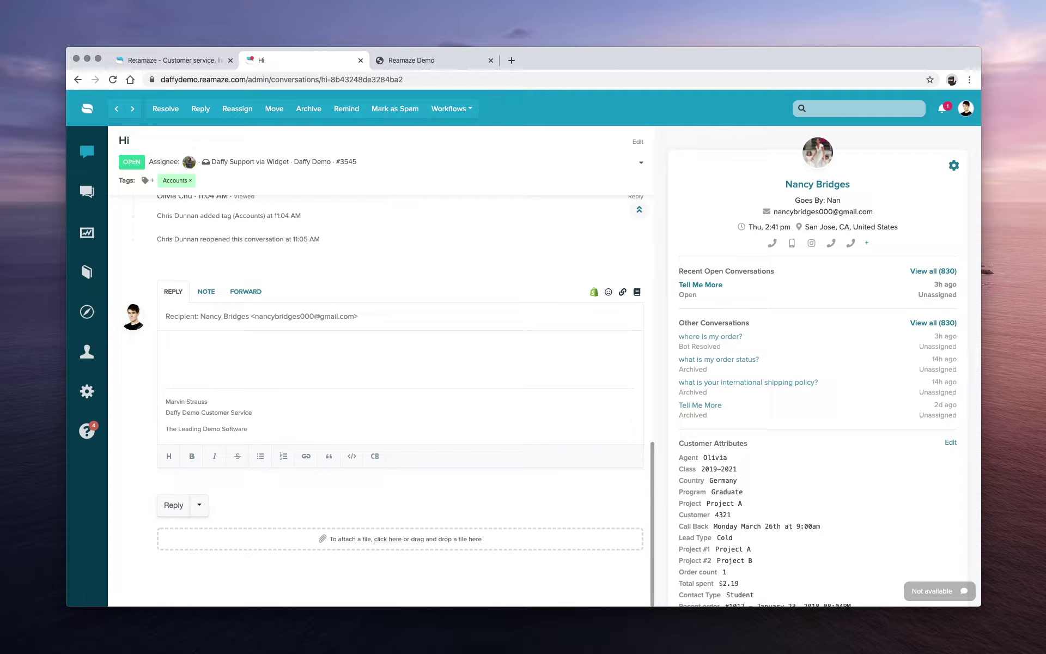
Look up the quick-insert suggestions for "/shipping" in the reply body, and erase the text without inserting any
type("/")
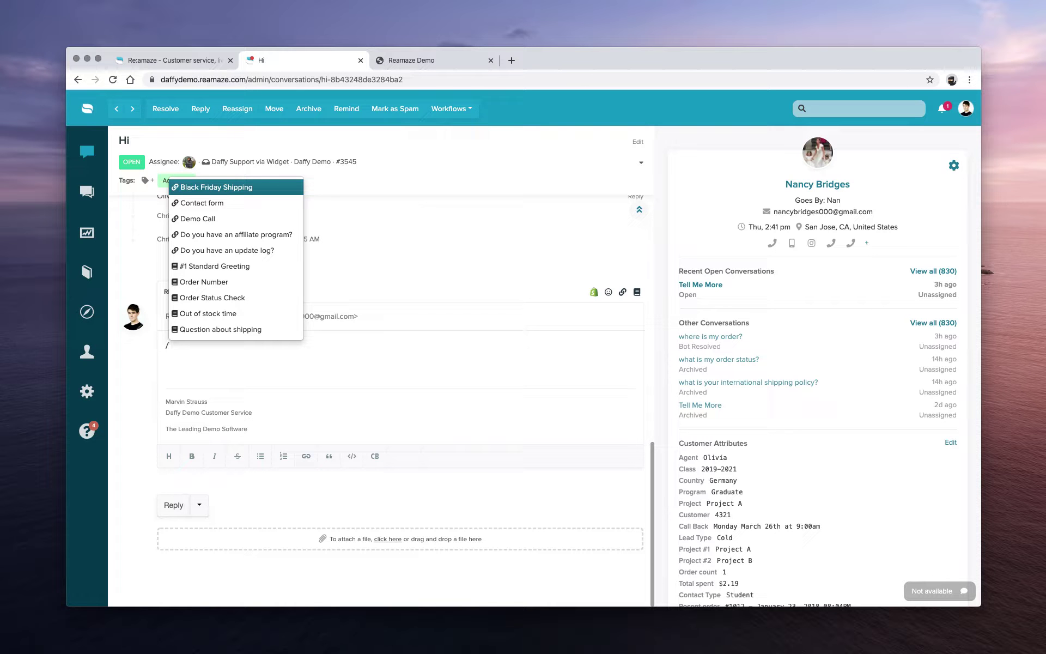
type("shiping")
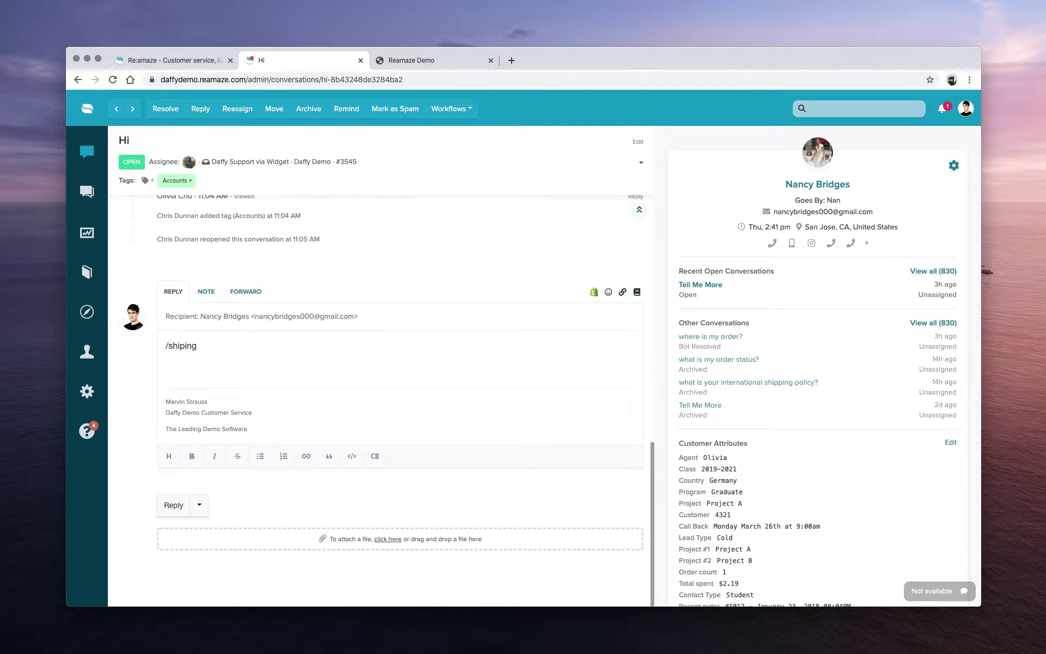
key("BackSpace")
key("BackSpace")
key("BackSpace")
type("ping")
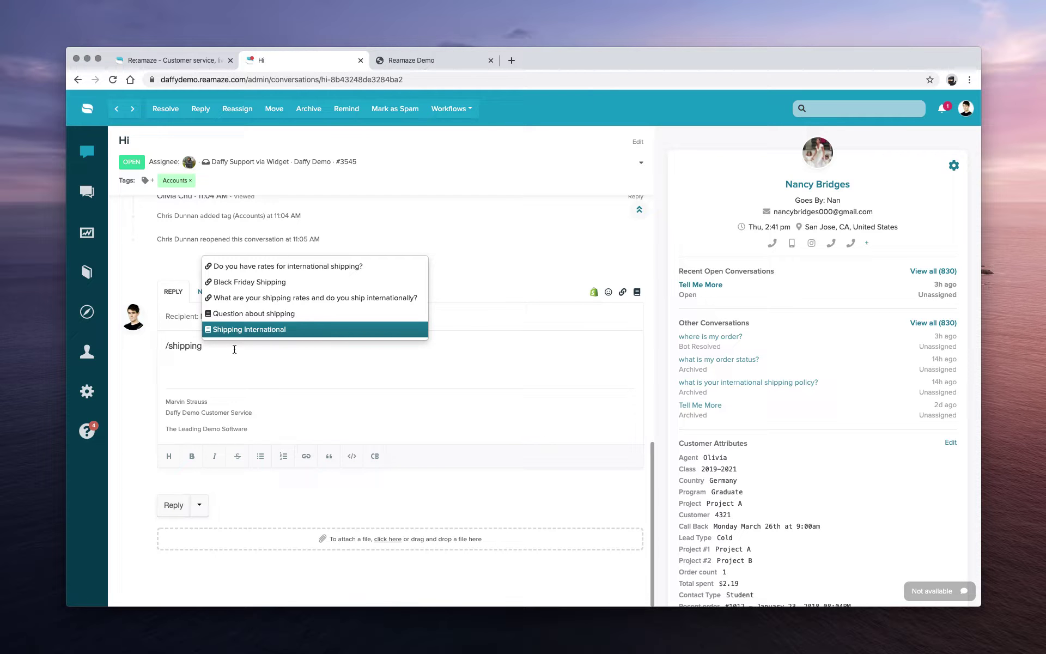
key("BackSpace")
key("BackSpace")
key("BackSpace")
key("BackSpace")
key("BackSpace")
key("BackSpace")
key("BackSpace")
key("BackSpace")
key("BackSpace")
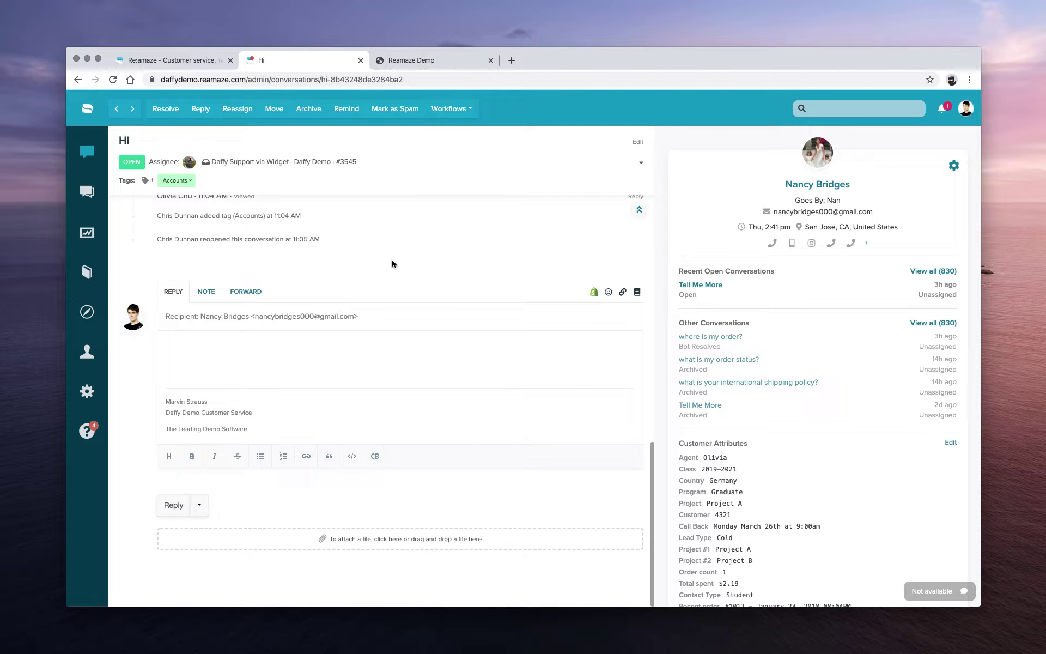
View the keyboard shortcuts reference and close it
key("shift+slash")
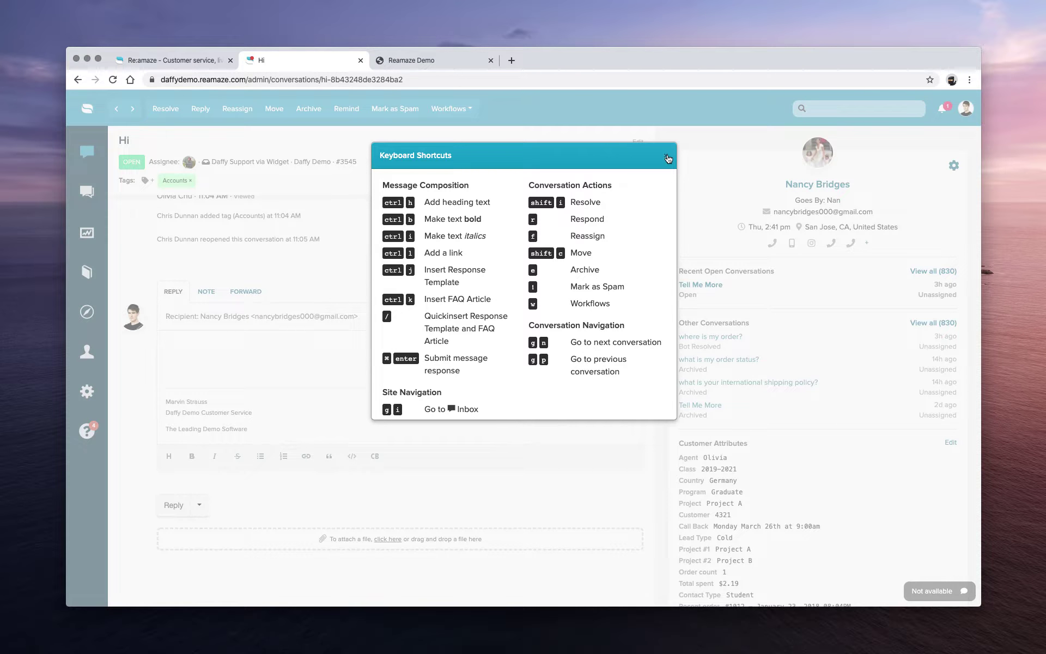
left_click(668, 158)
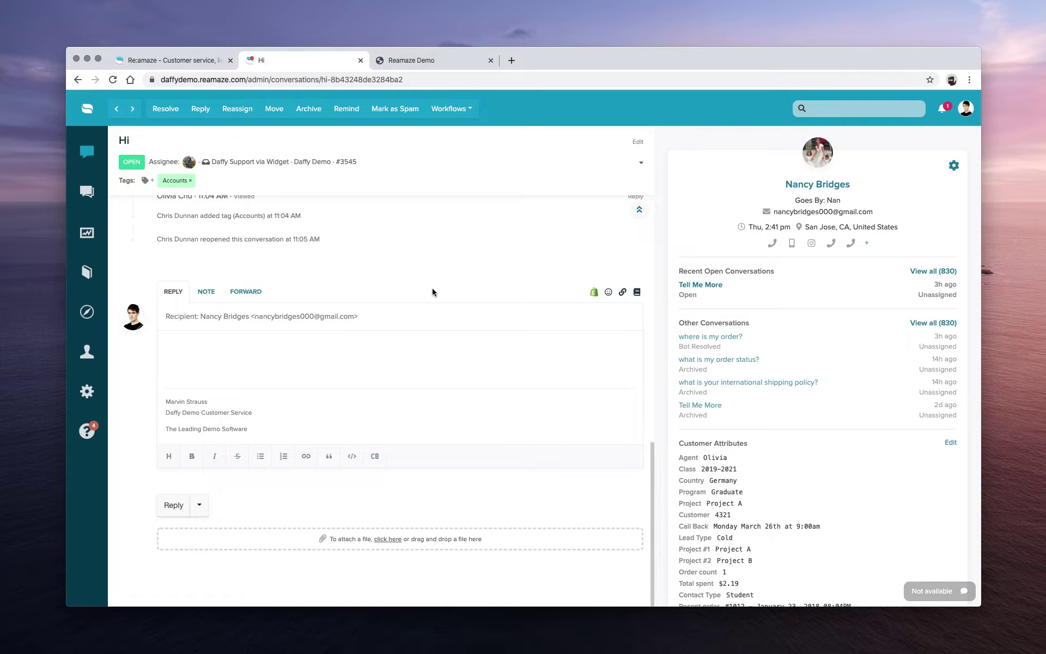
Highlight the customer's nickname and email in the profile, and view the Manage Contact Details dialog without changing anything
scroll(432, 292, "up", 8)
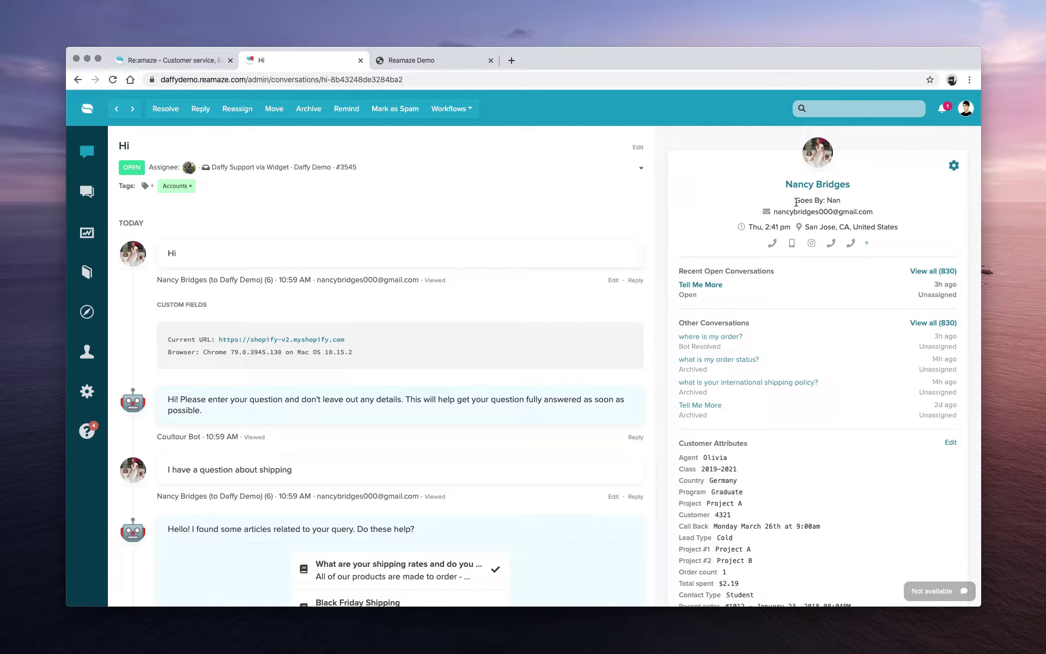
left_click_drag(794, 200, 843, 205)
left_click(841, 202)
left_click_drag(772, 211, 879, 211)
left_click(866, 212)
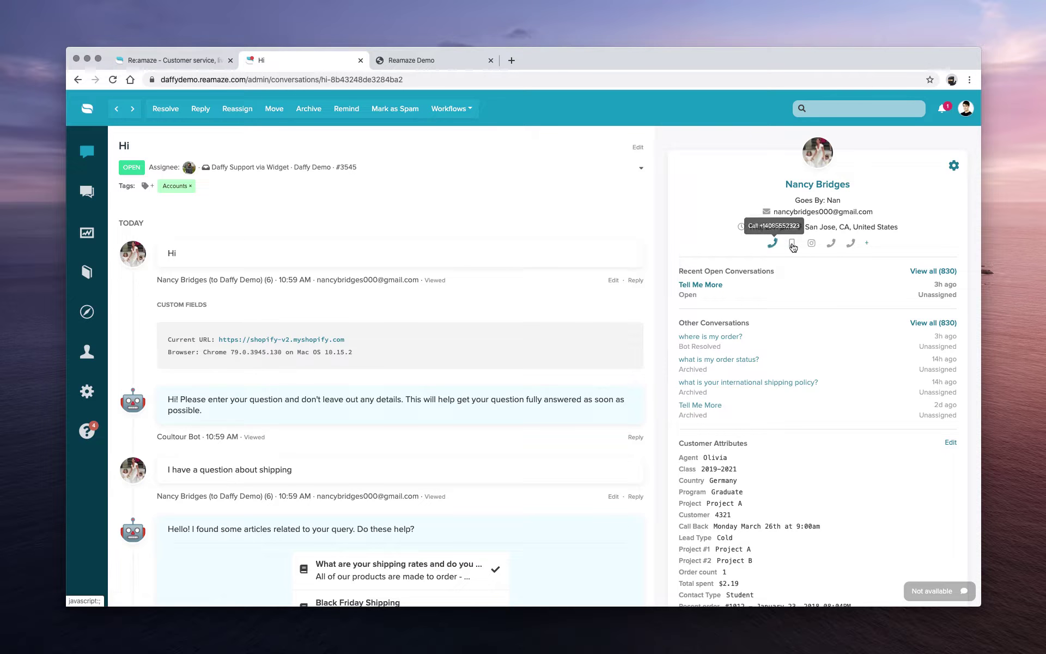
left_click(867, 243)
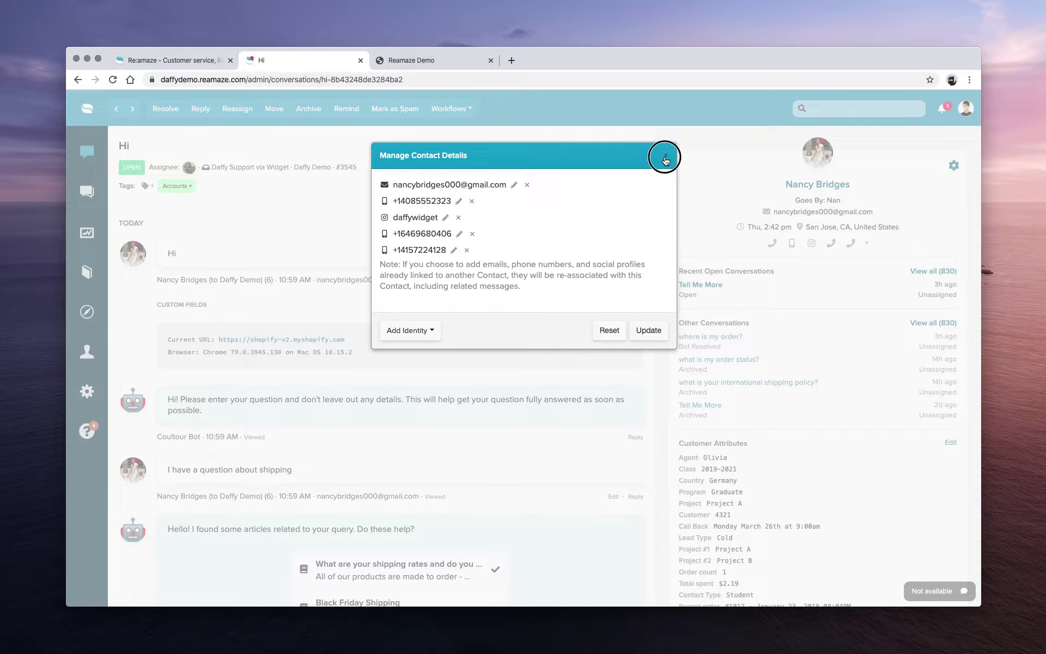
left_click(666, 158)
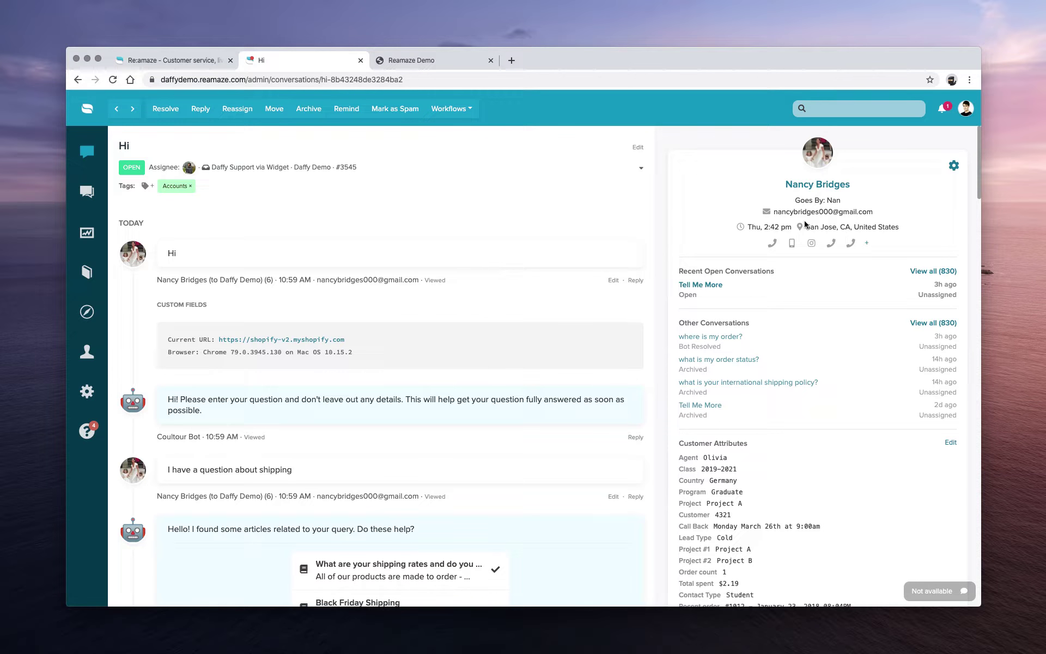
Review the customer's recent open conversations and other conversations in the profile
scroll(764, 337, "down", 2)
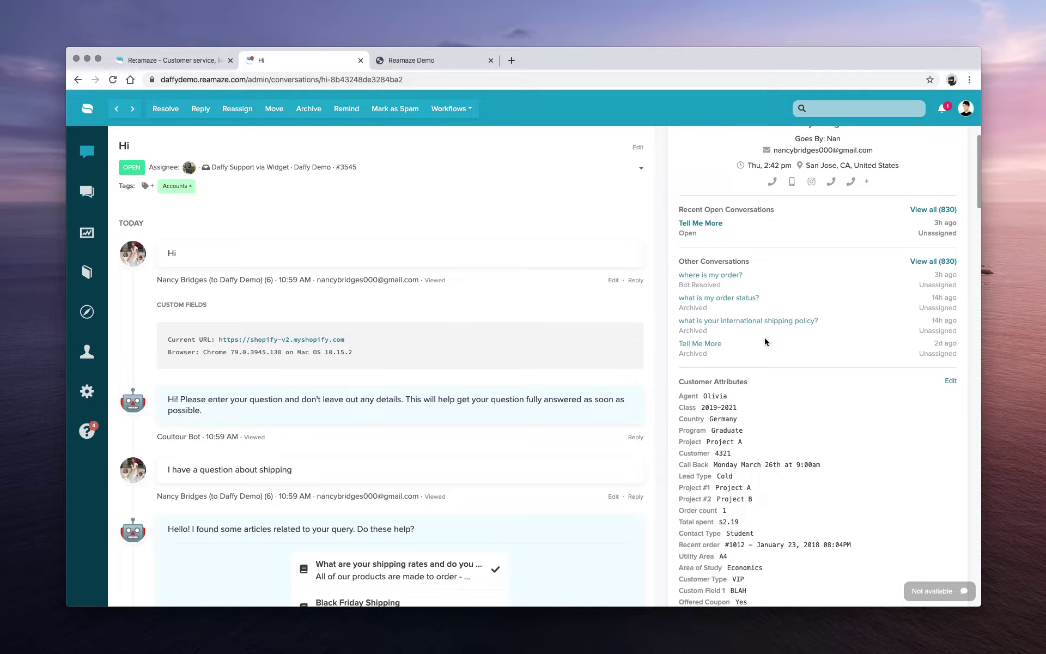
left_click(702, 223)
scroll(723, 327, "down", 5)
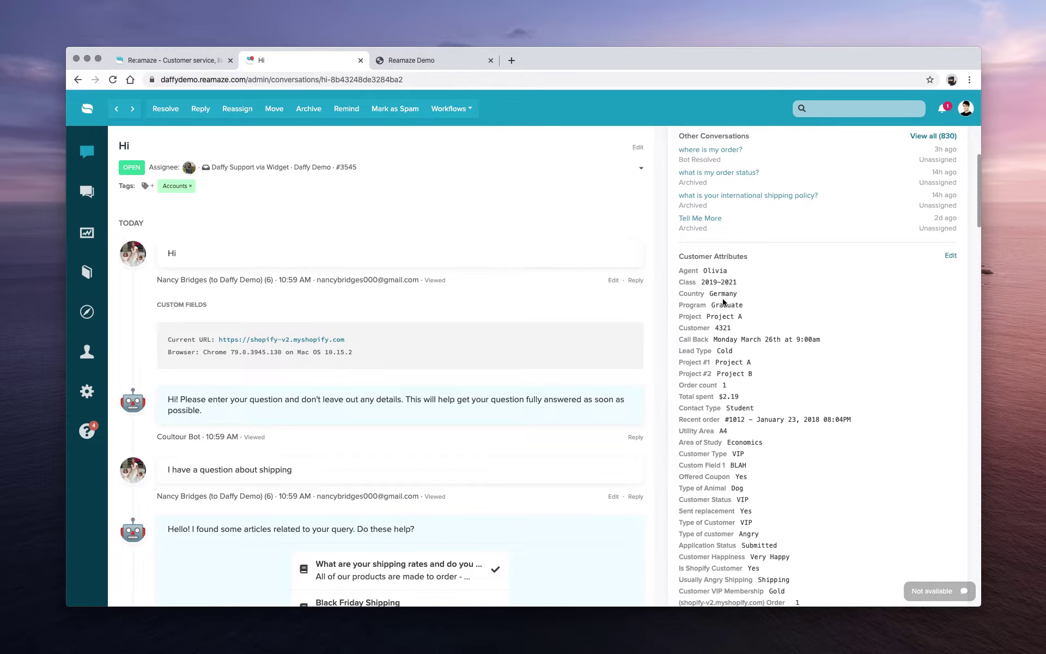
Add a customer attribute named Country with the value USA, and save the customer attributes
scroll(723, 301, "down", 4)
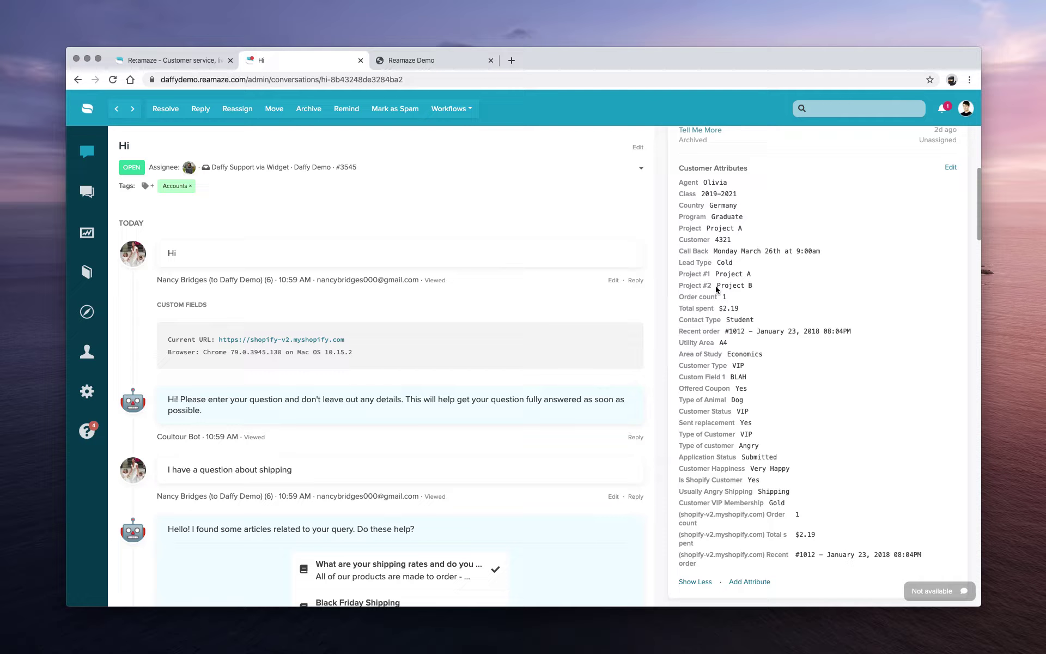
scroll(728, 368, "down", 2)
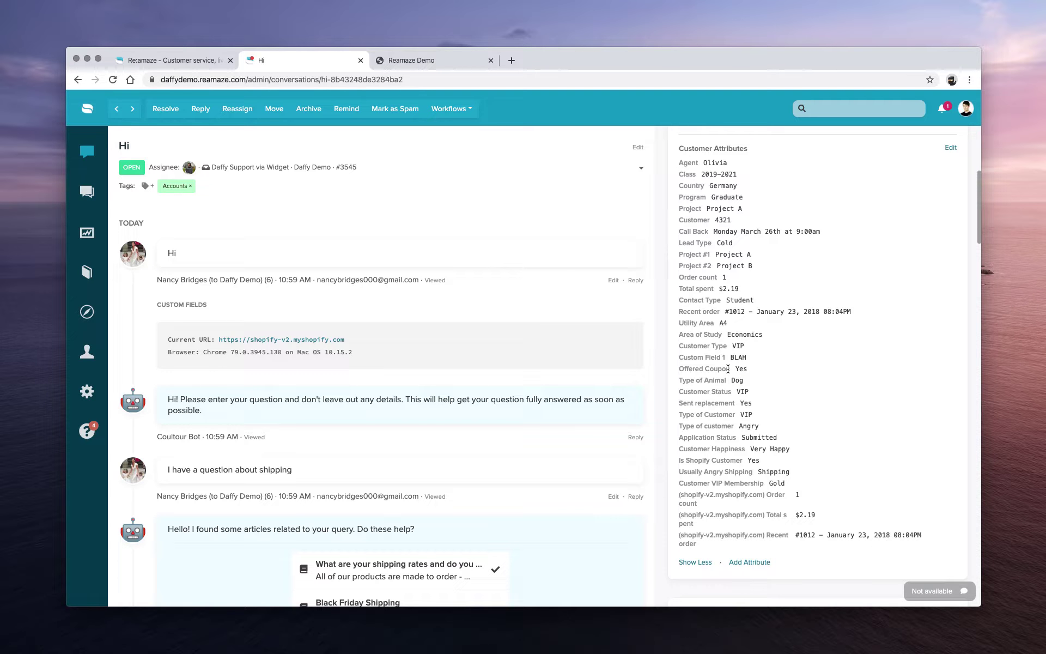
left_click(747, 563)
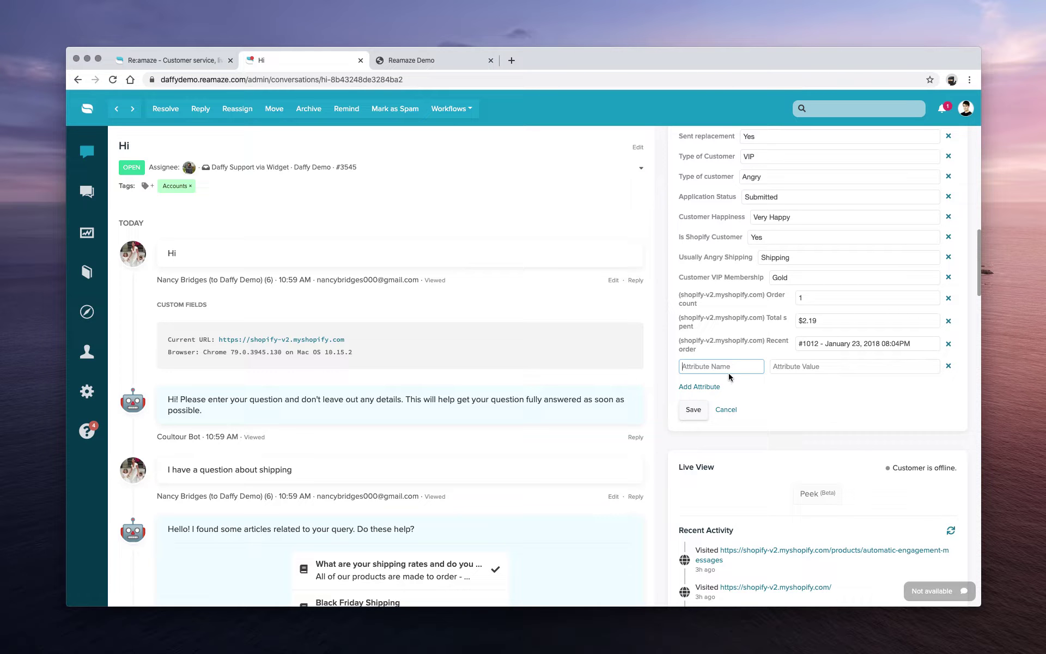
type("Country")
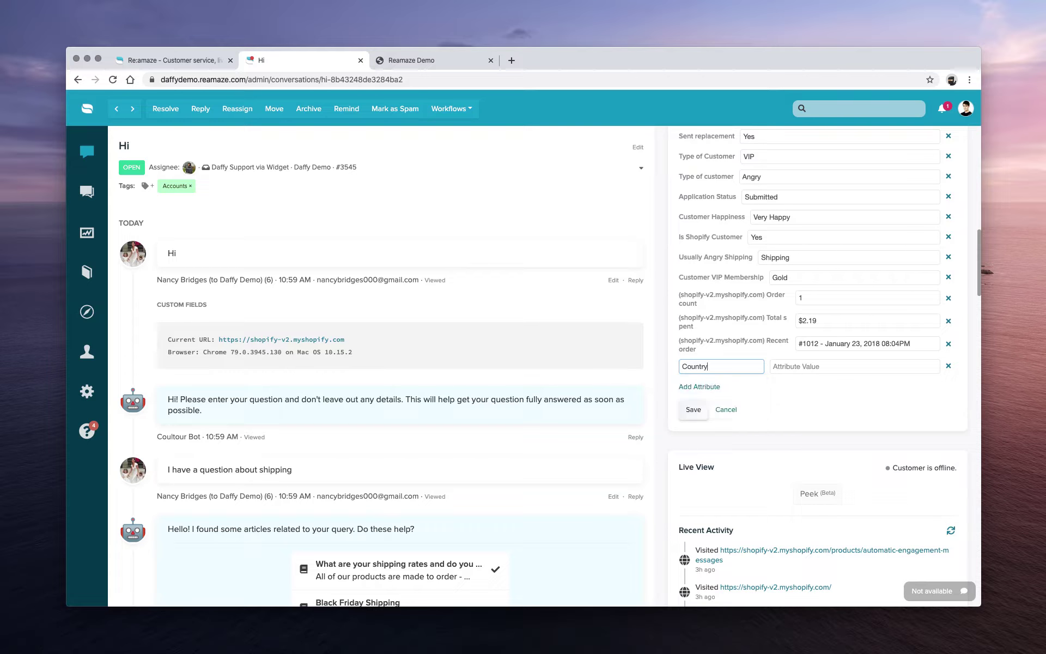
key("Tab")
type("Germany")
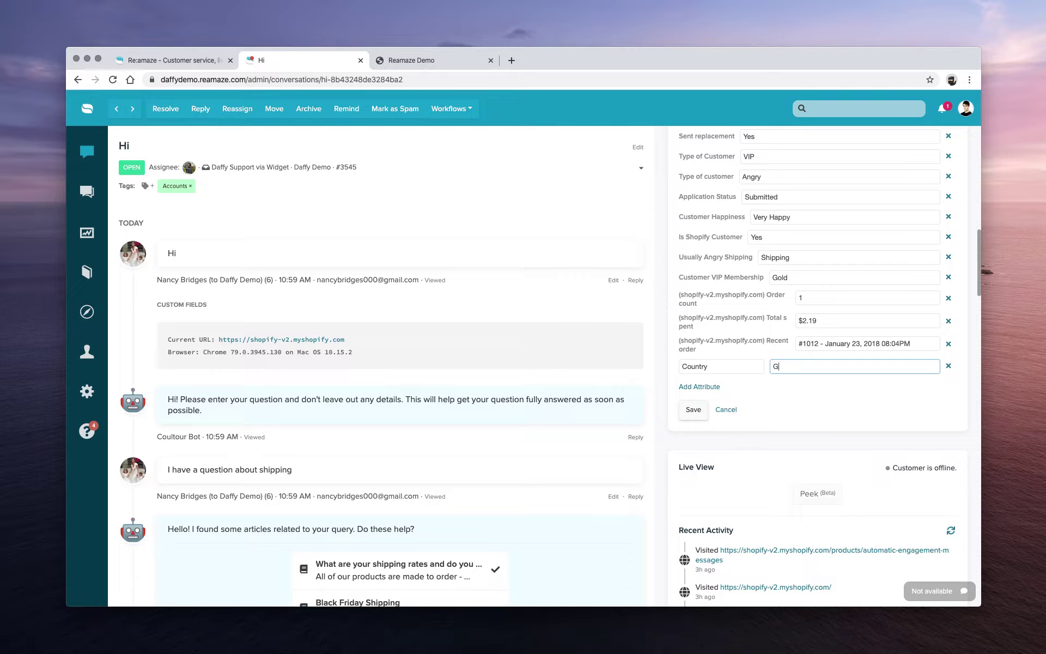
key("super+a")
type("USA")
left_click(693, 410)
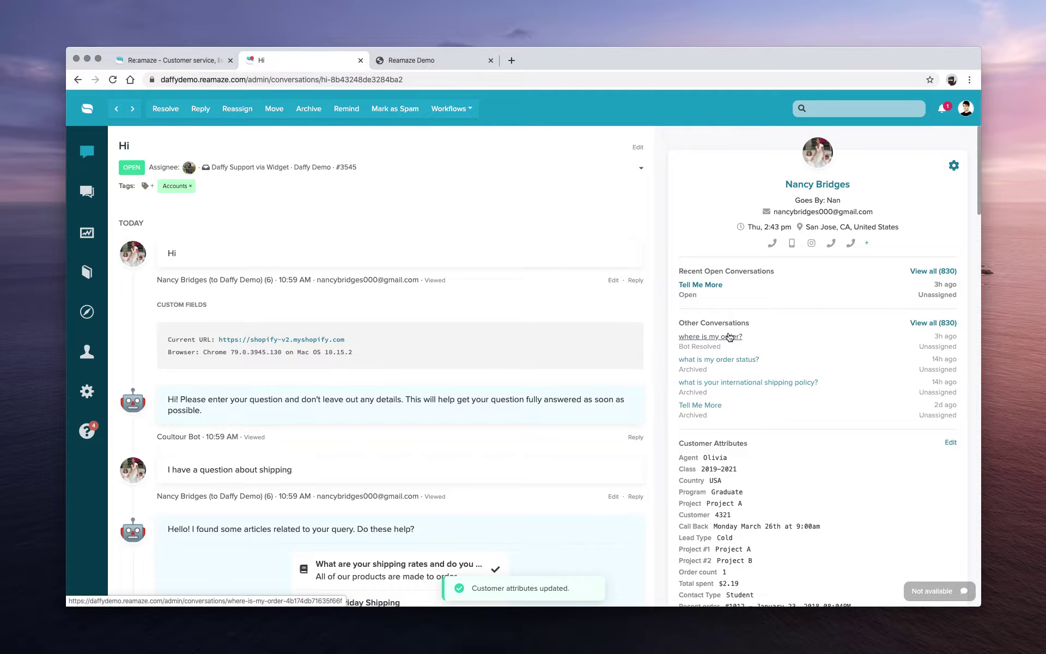
Open the contacts page in a new browser tab, show its contact filter options, and return to the conversation with that tab closed
scroll(729, 337, "down", 5)
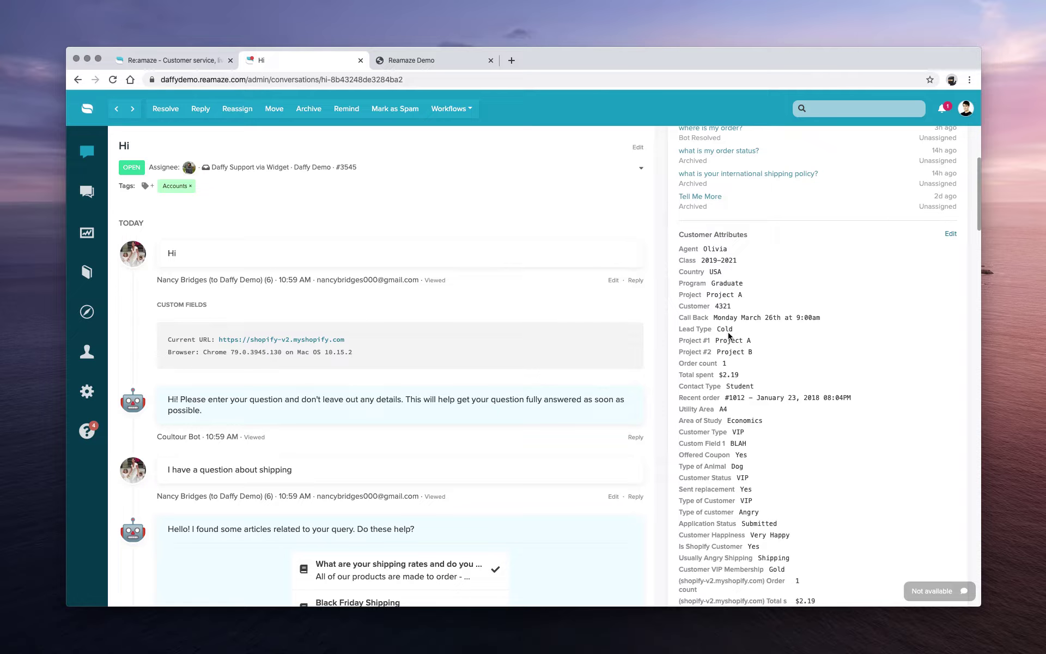
right_click(90, 357)
left_click(117, 358)
left_click(437, 59)
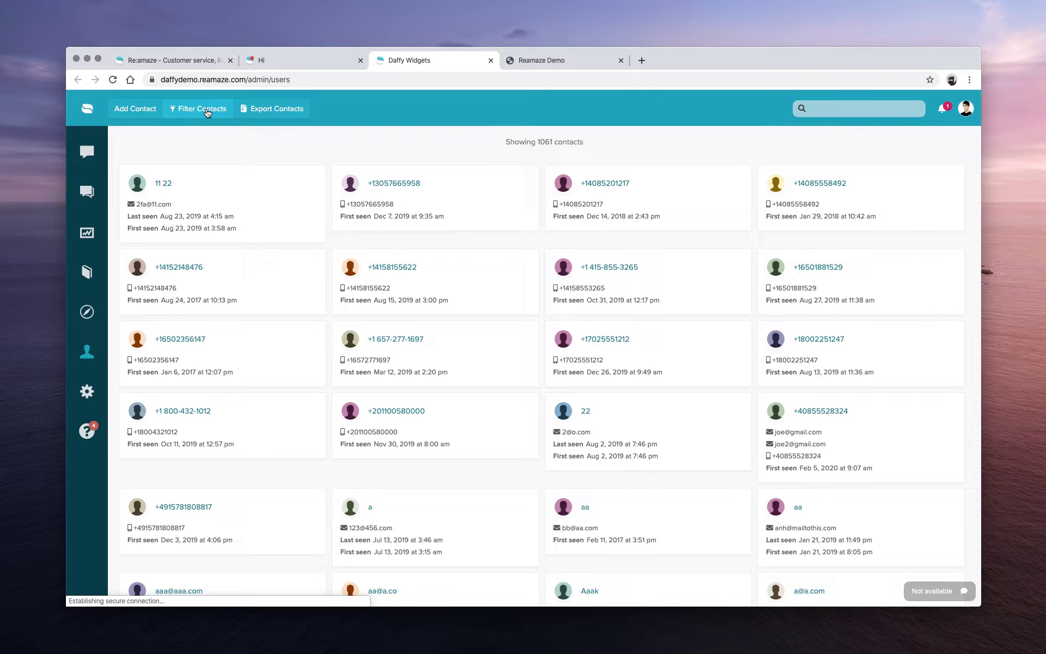
left_click(208, 112)
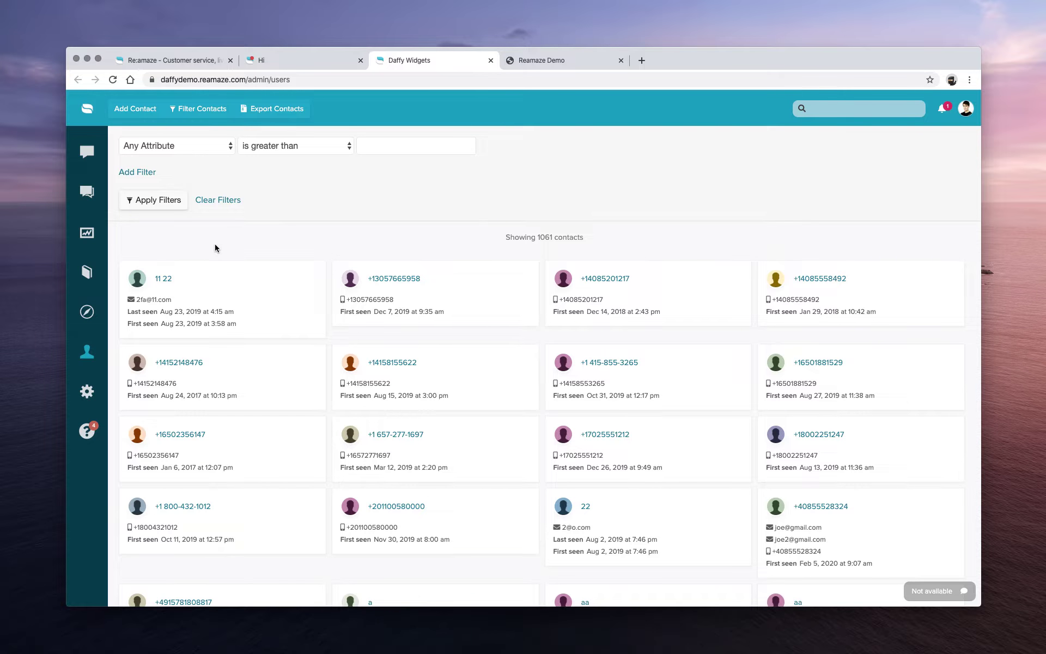
left_click(296, 60)
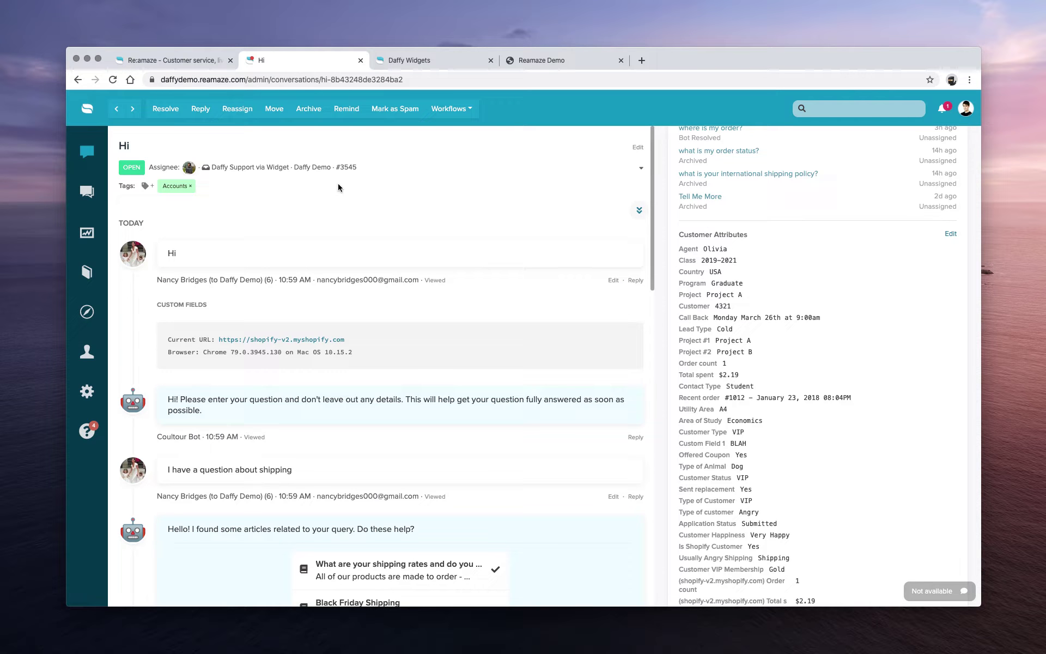
left_click(490, 61)
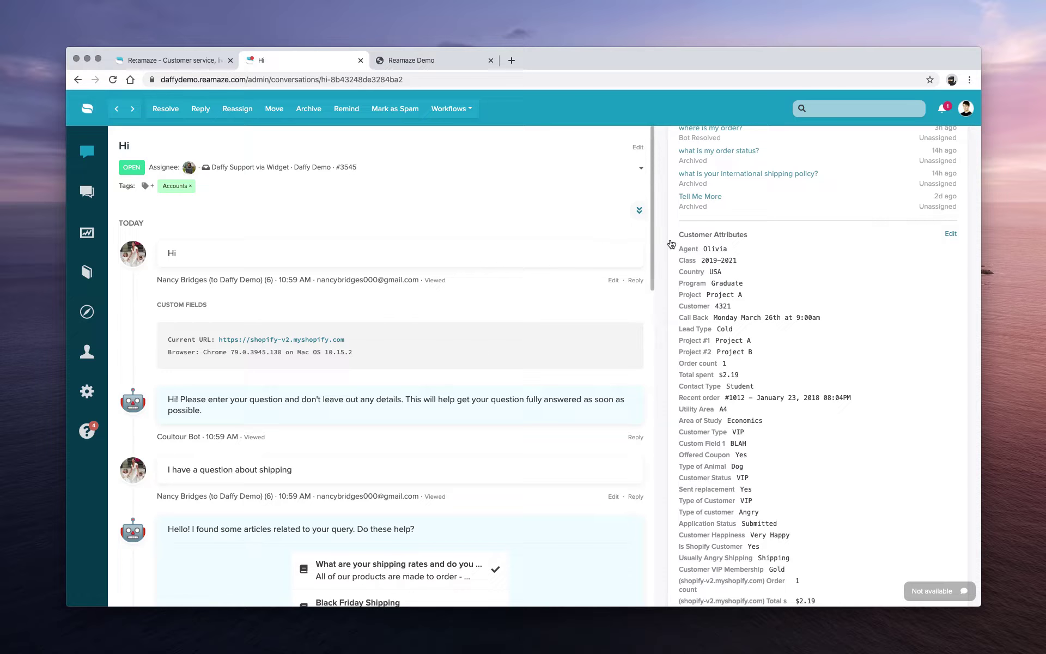
Examine the Live View section of the customer profile and the customer's online status
scroll(734, 303, "down", 10)
scroll(734, 300, "down", 2)
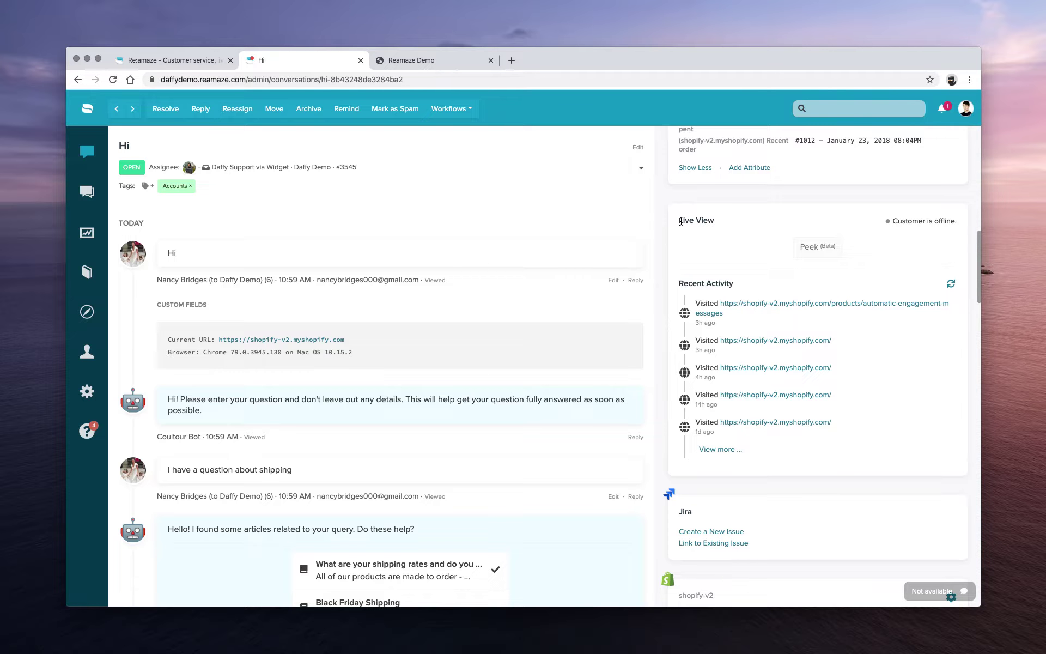
mouse_move(895, 225)
Switch to the Reamaze Demo storefront and submit the chat message "Hi I have a question about international shipping"
left_click(441, 61)
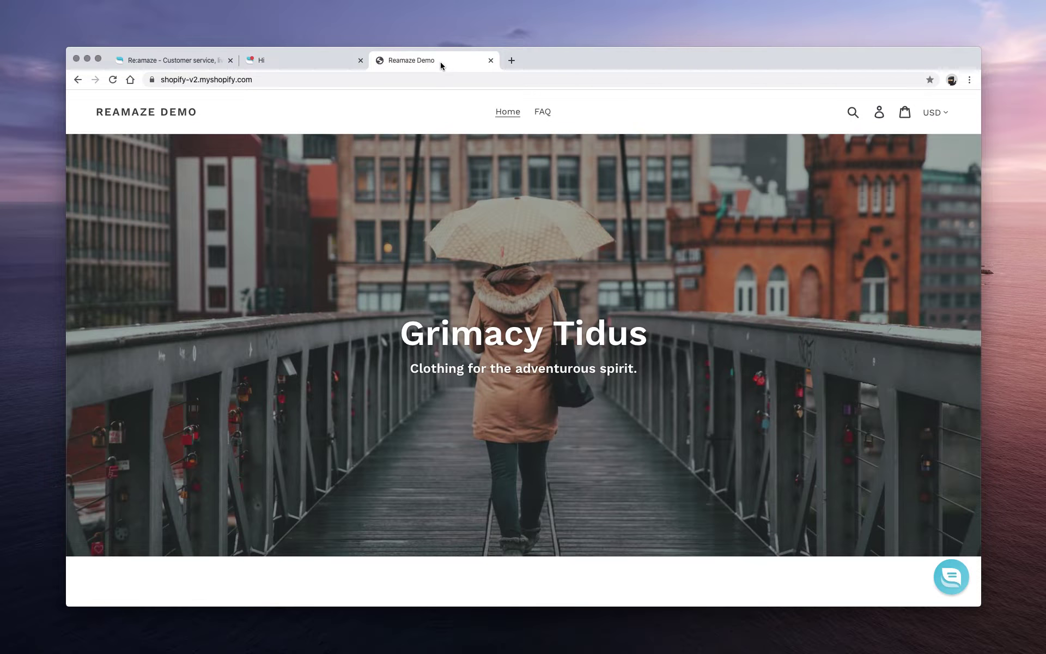
left_click(943, 576)
left_click(868, 536)
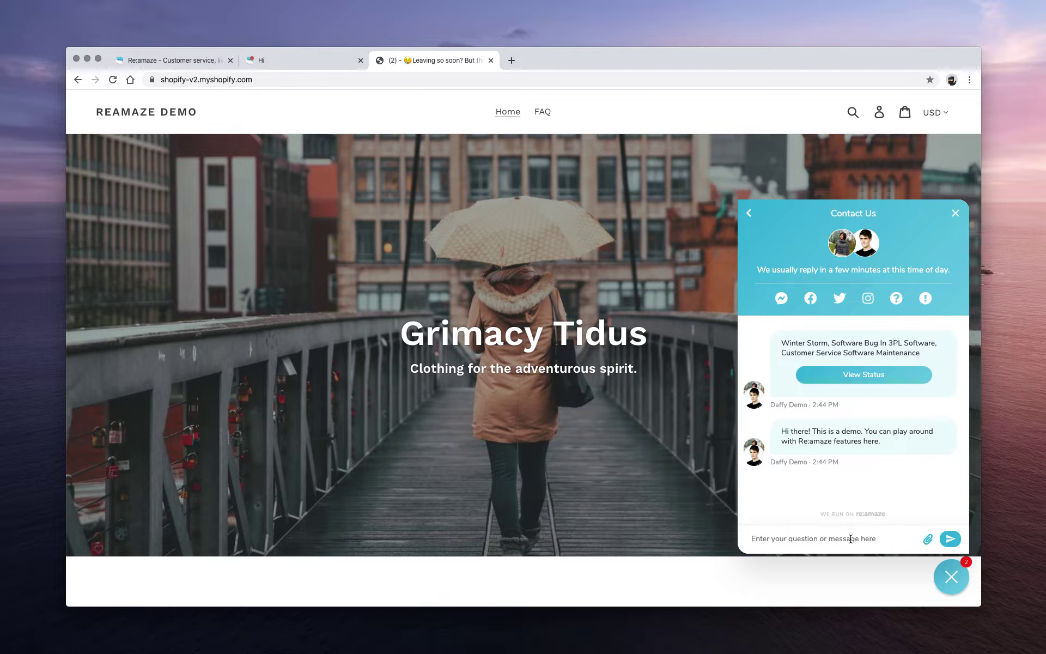
type("Hi I have ")
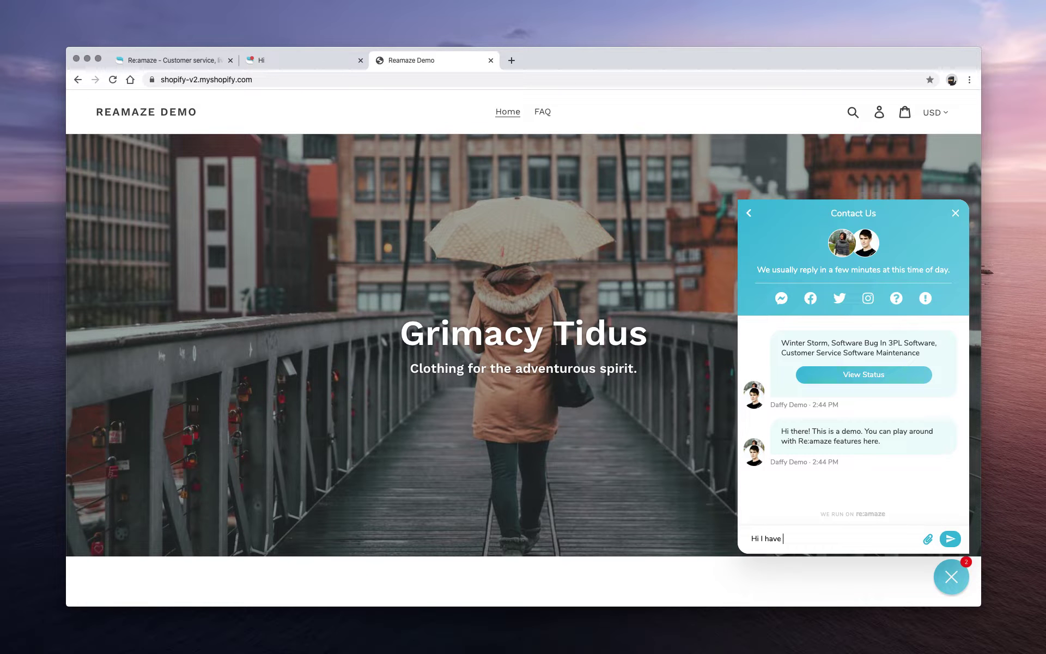
type("a question about int")
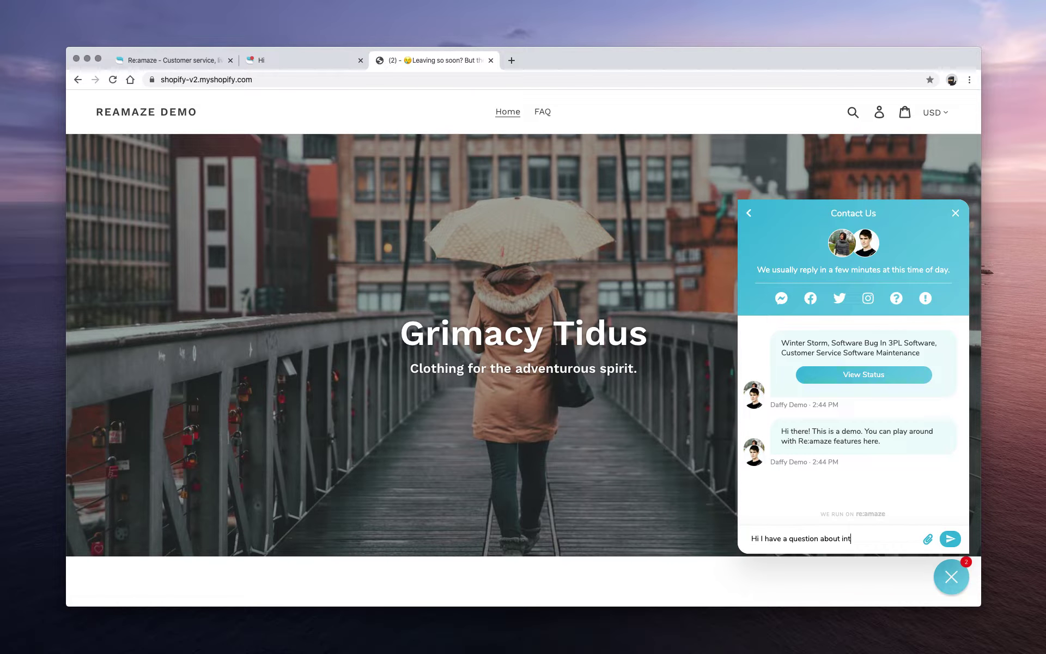
type("ernational shipping")
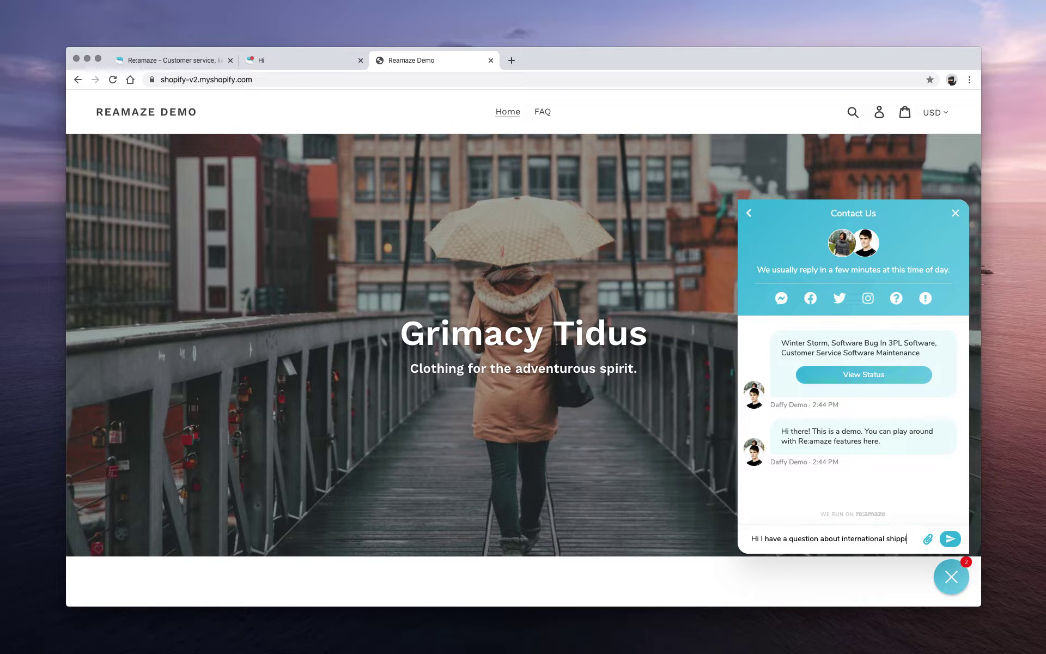
key("Return")
Complete the chat form with the customer's name and email and the Customer Support topic, and ask to talk to a human
left_click(832, 362)
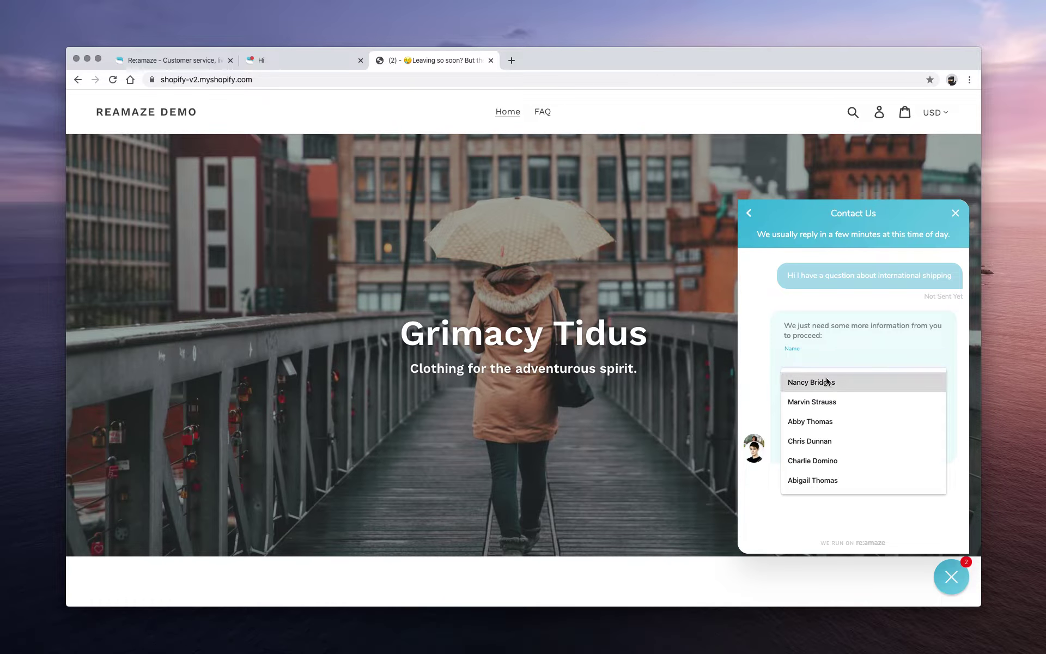
left_click(820, 378)
left_click(820, 384)
left_click(819, 409)
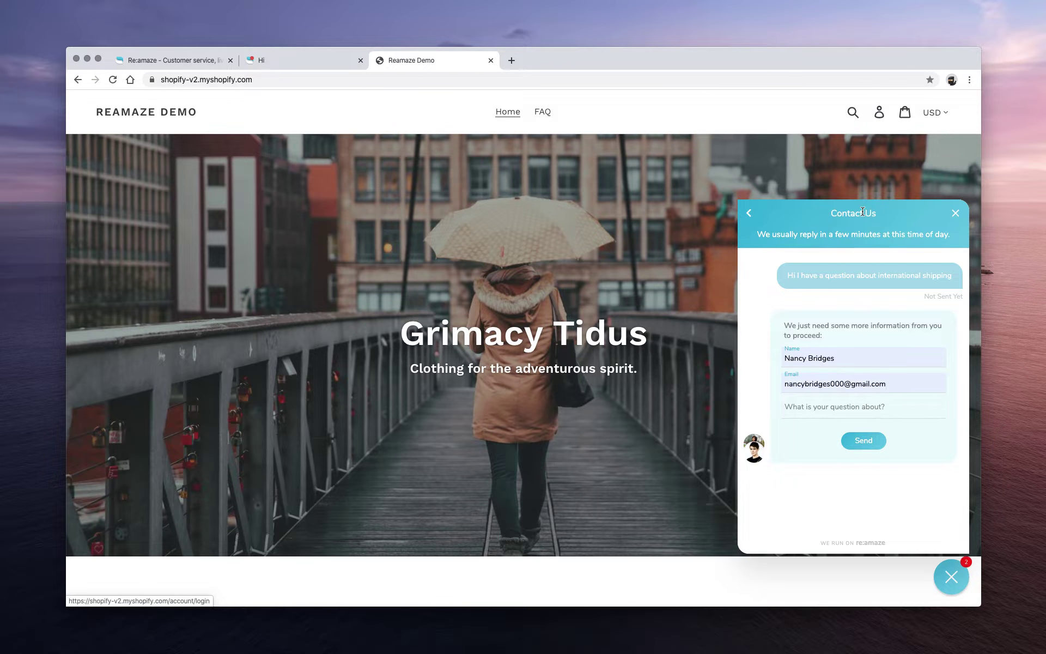
left_click(816, 403)
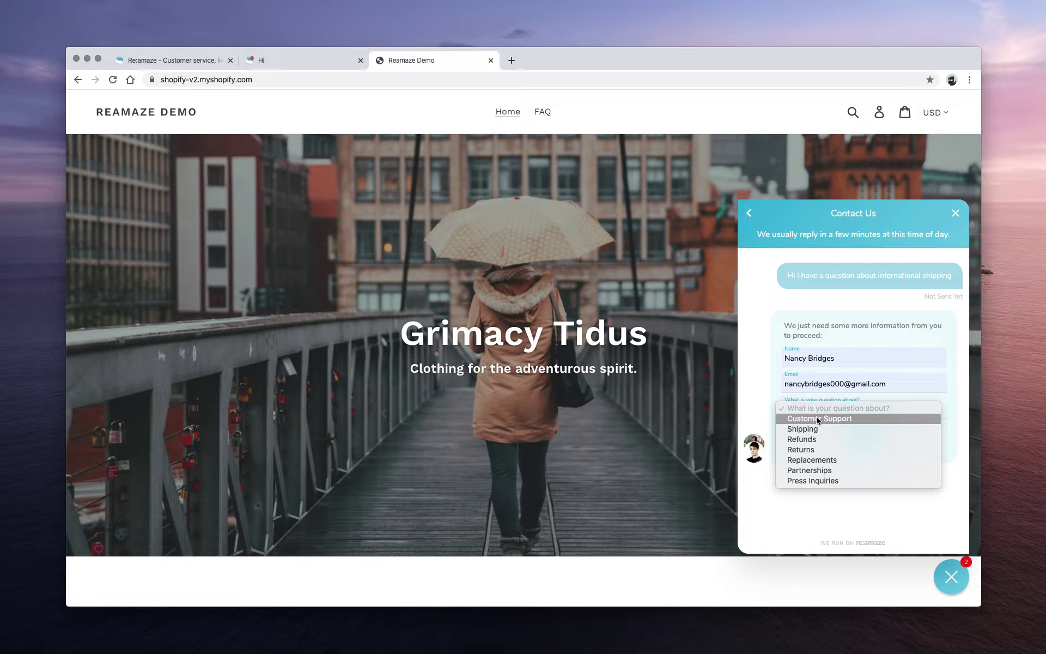
left_click(816, 418)
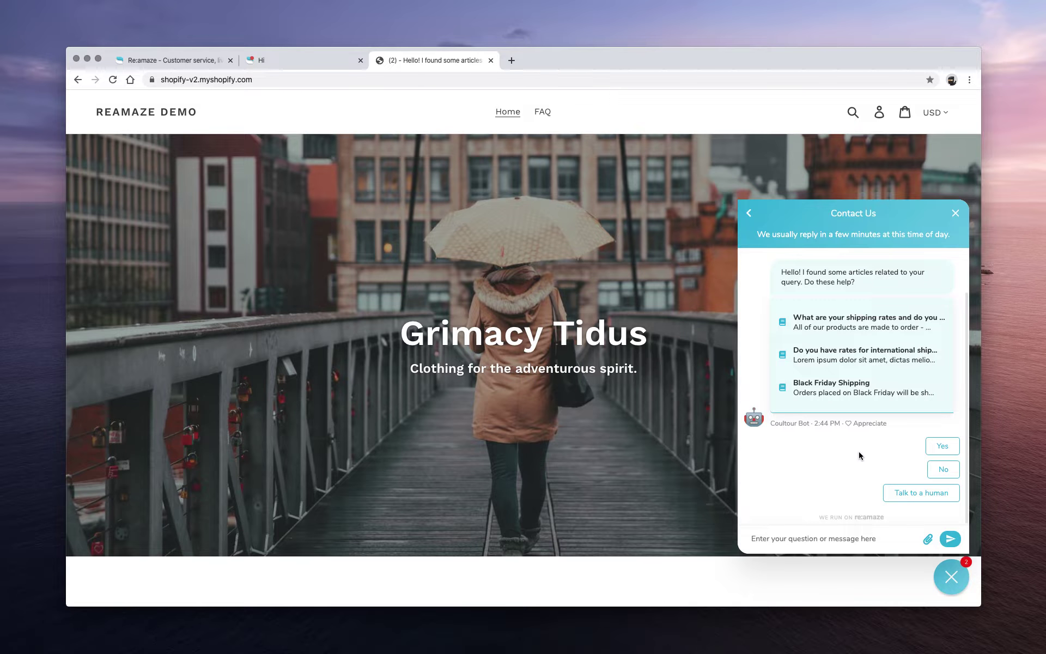
left_click(896, 492)
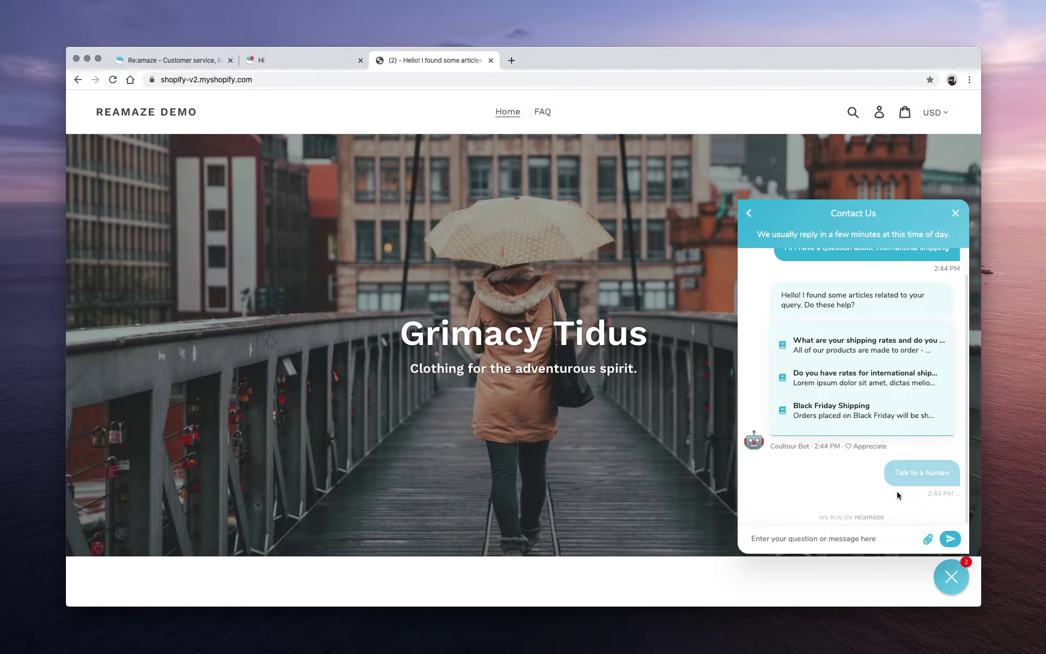
Return to the Re:amaze inbox and open the new conversation about international shipping
left_click(293, 61)
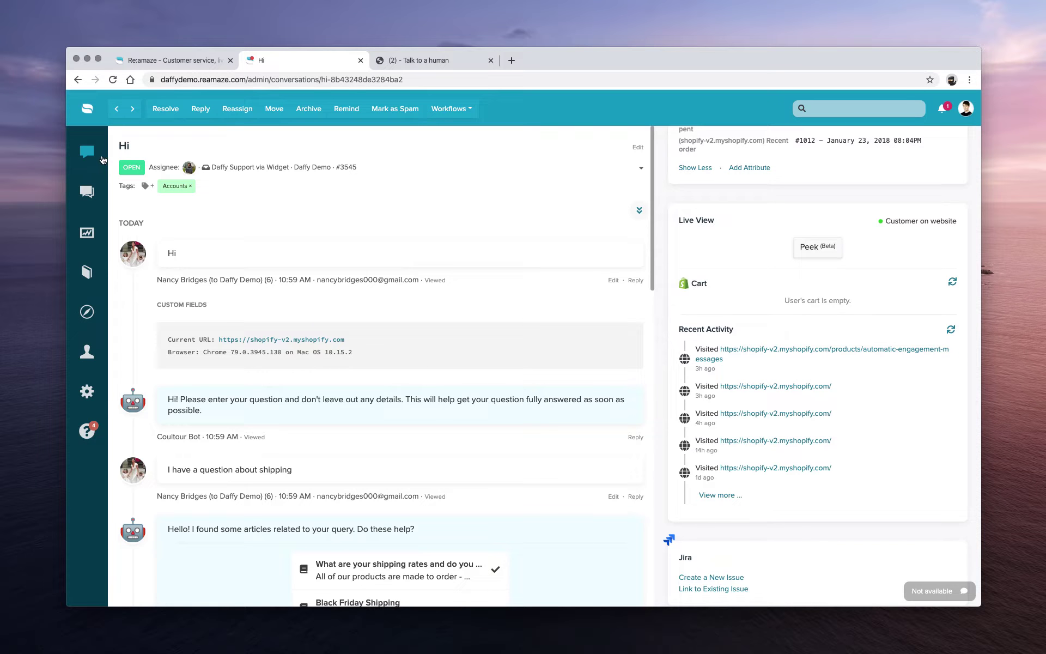
left_click(101, 159)
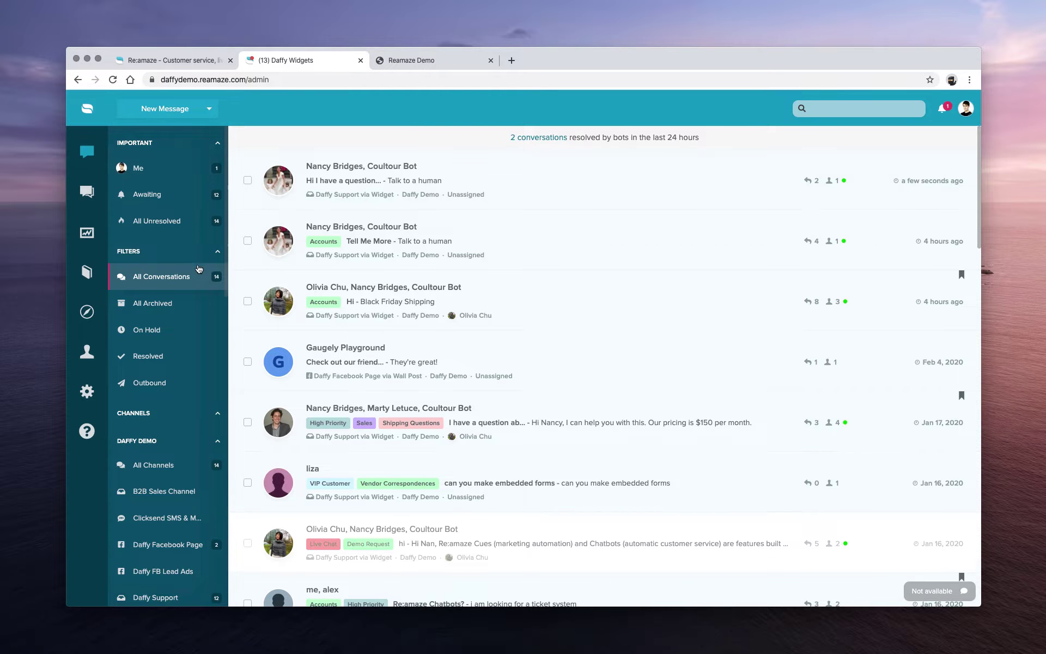
left_click(336, 185)
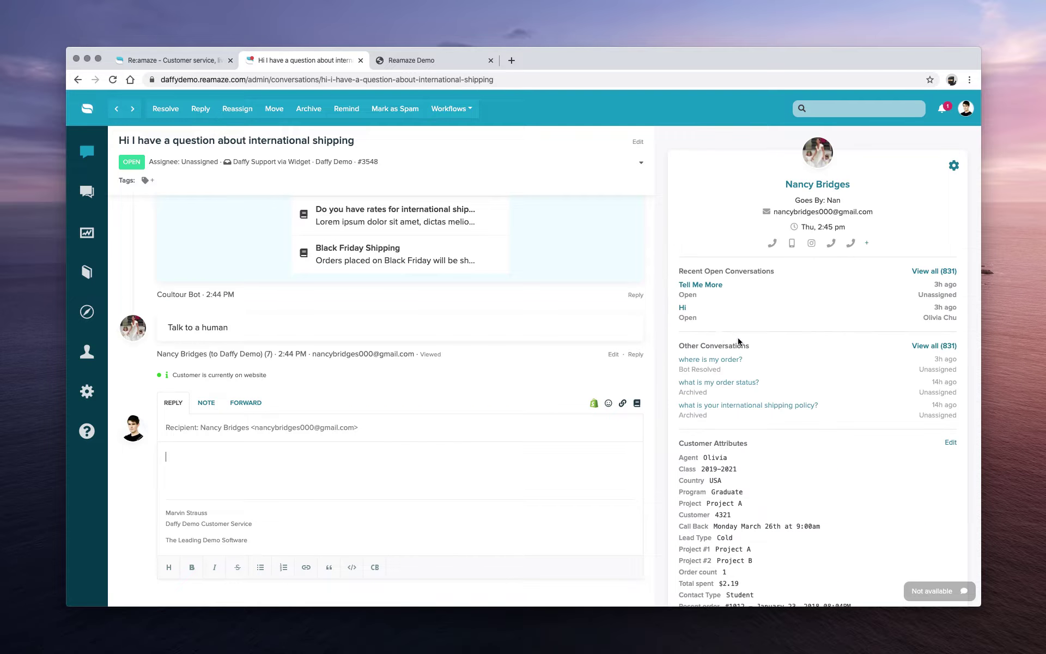
Examine the customer's Live View status and expand the Recent Activity list to show more visited pages
scroll(730, 336, "down", 15)
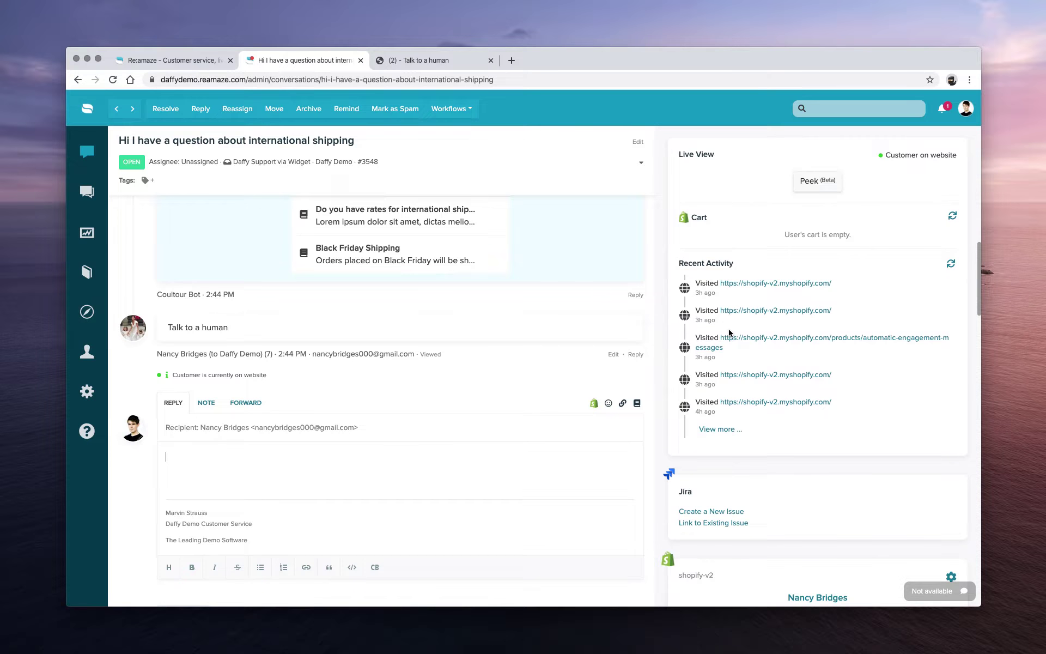
scroll(729, 332, "up", 2)
mouse_move(887, 222)
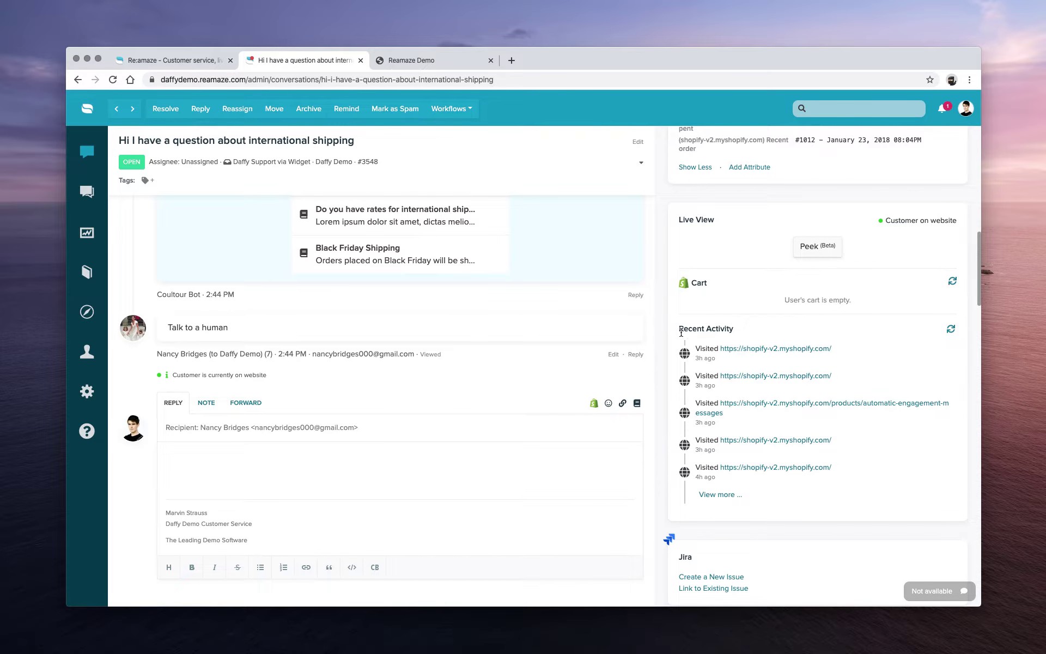
left_click_drag(679, 329, 743, 334)
left_click(733, 331)
left_click(727, 495)
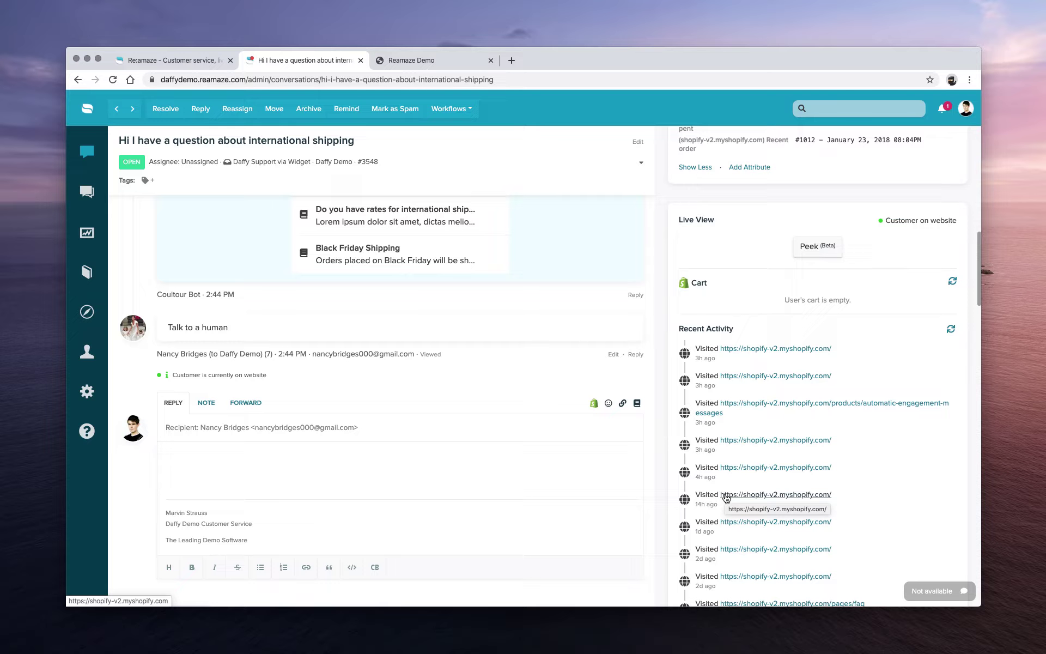
mouse_move(750, 419)
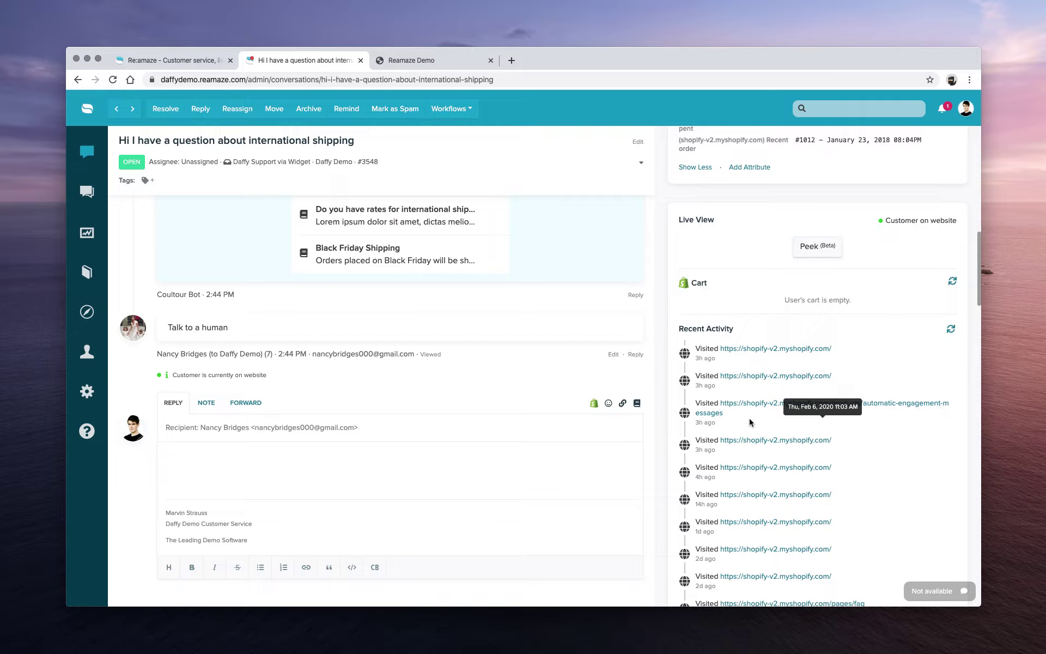
Peek at the customer's current storefront page from Live View, then close the preview
scroll(750, 421, "down", 4)
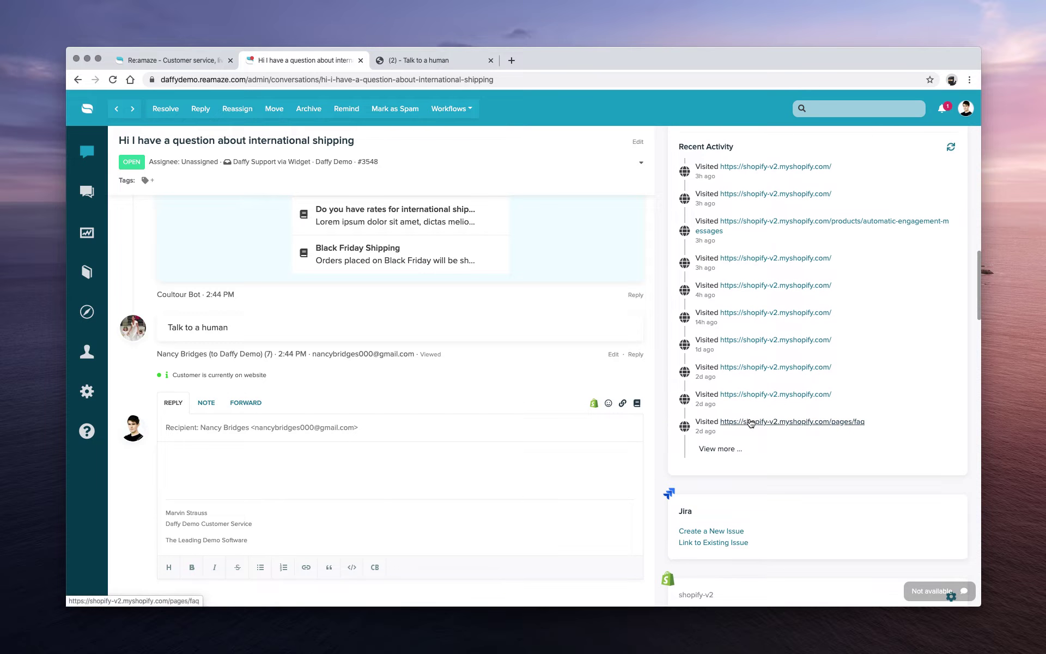
scroll(750, 422, "up", 3)
scroll(750, 419, "up", 5)
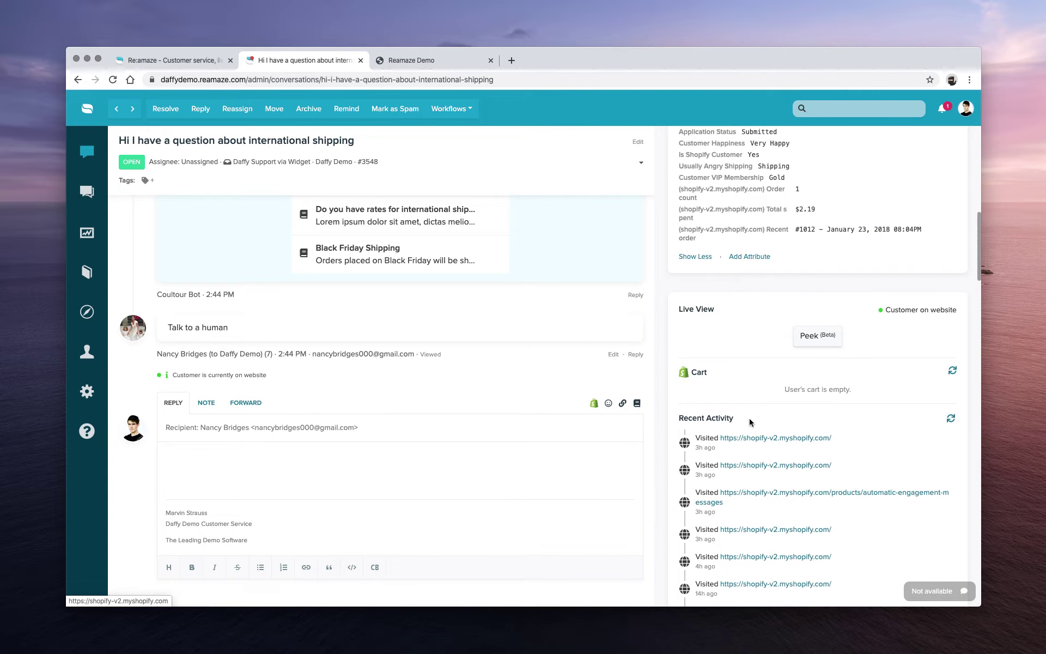
left_click(809, 337)
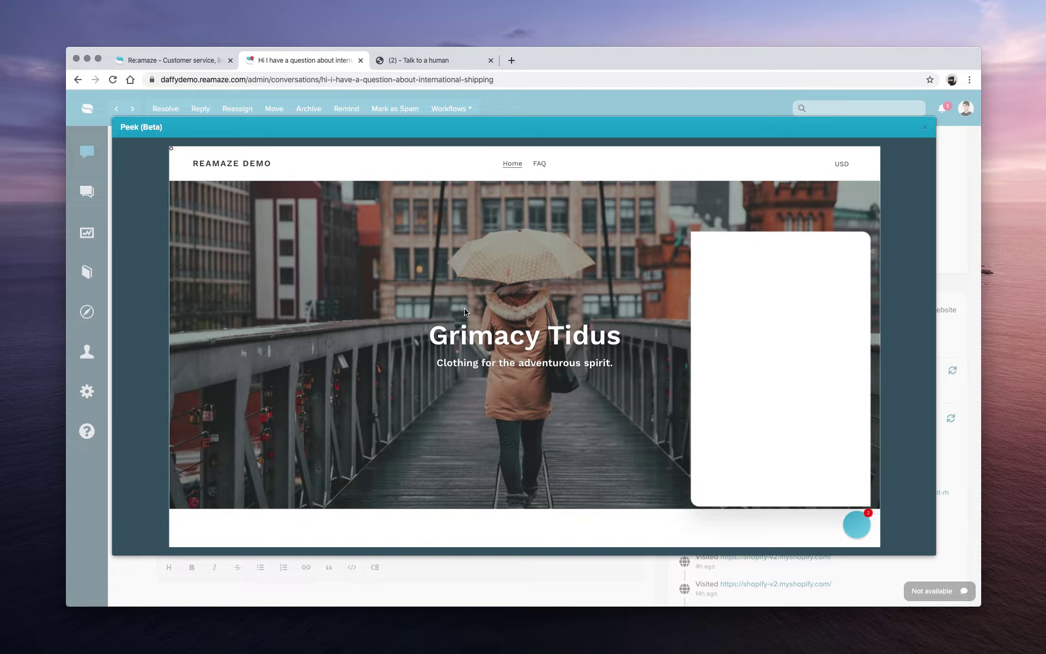
left_click(924, 128)
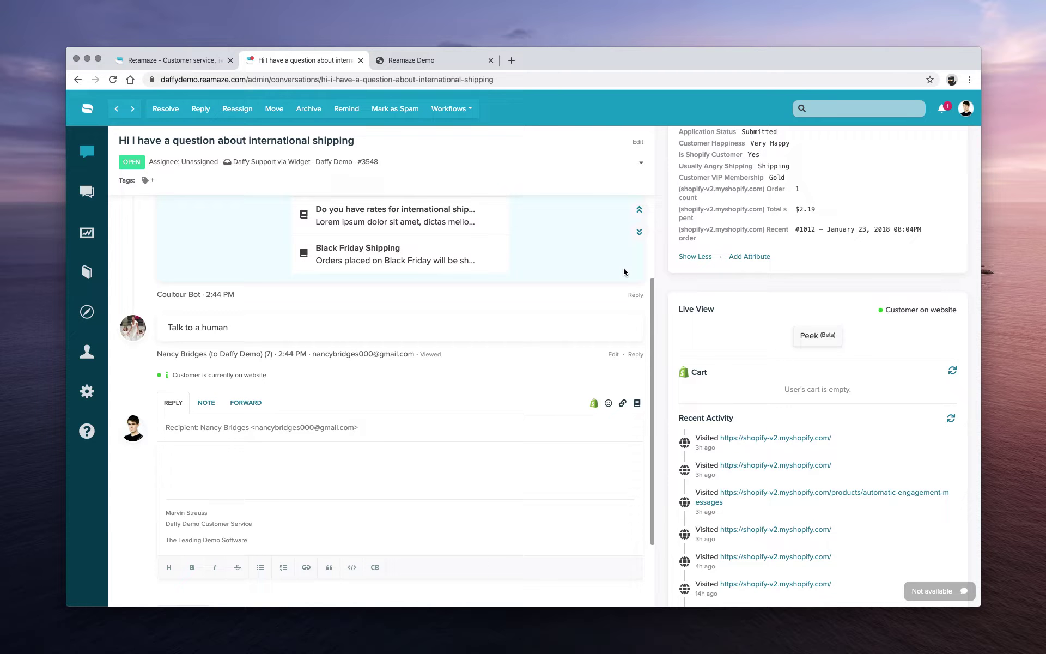
Review the customer's Shopify details, open the Draft Order form for this customer, and close it
scroll(764, 323, "down", 2)
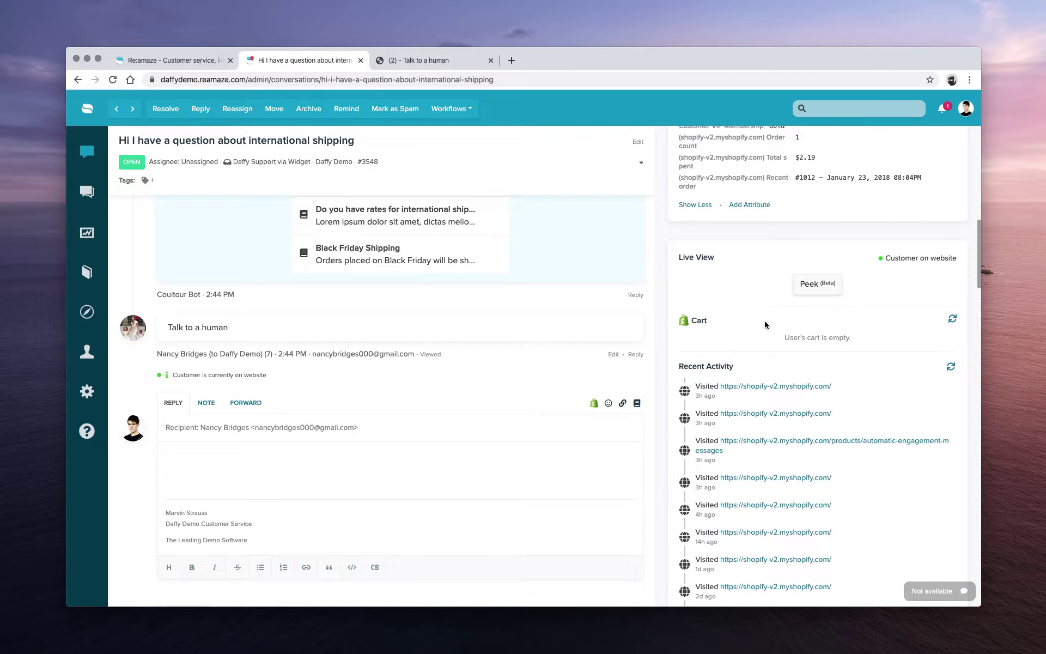
scroll(765, 323, "down", 7)
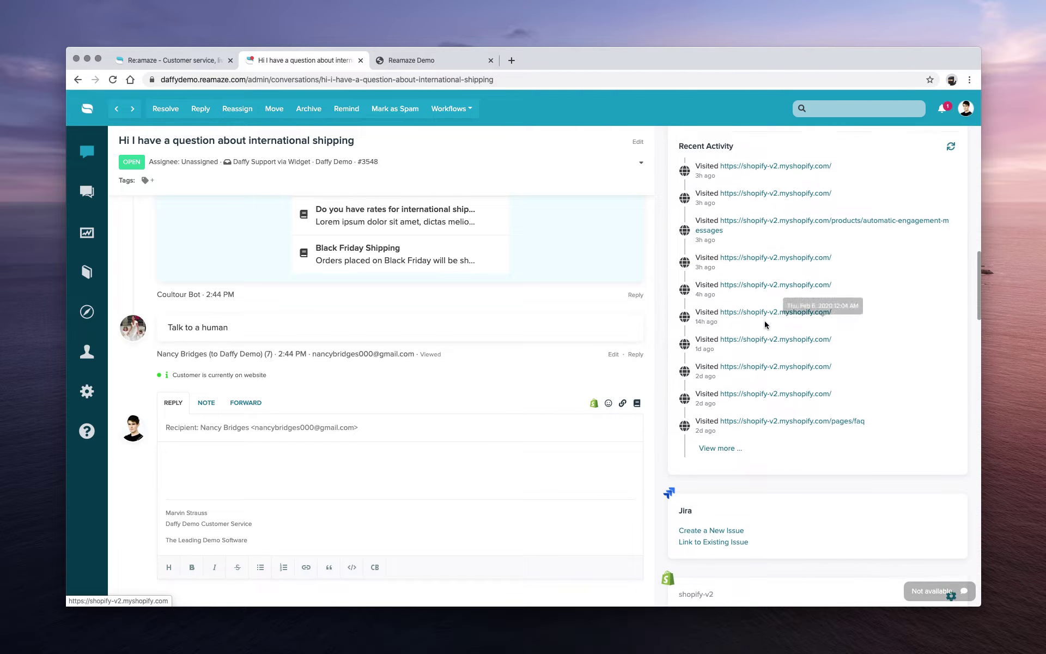
scroll(764, 324, "down", 5)
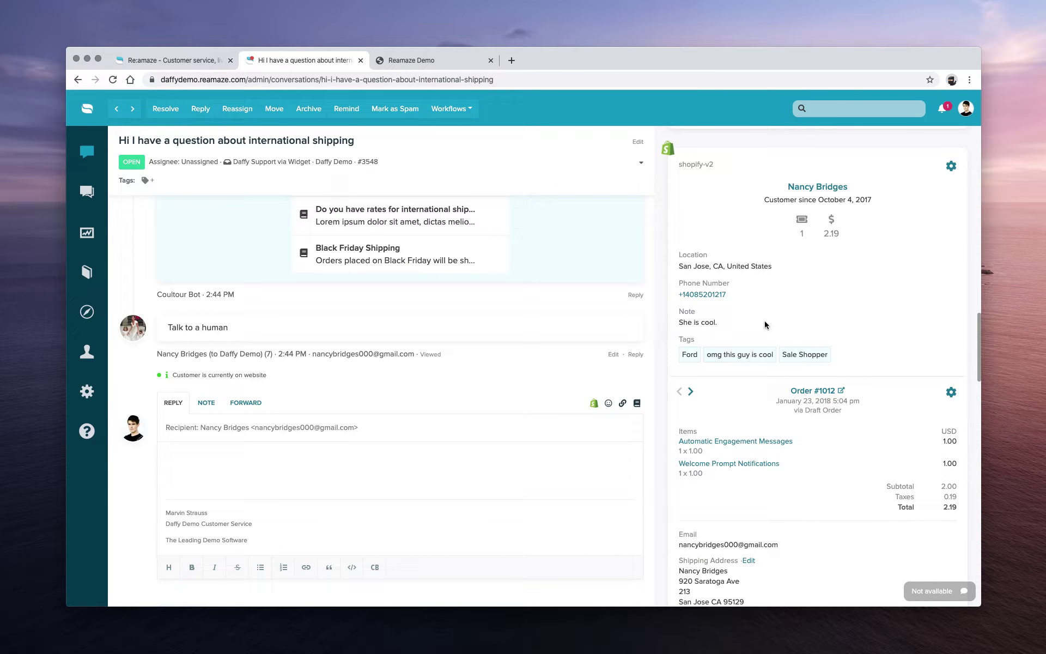
scroll(765, 325, "down", 1)
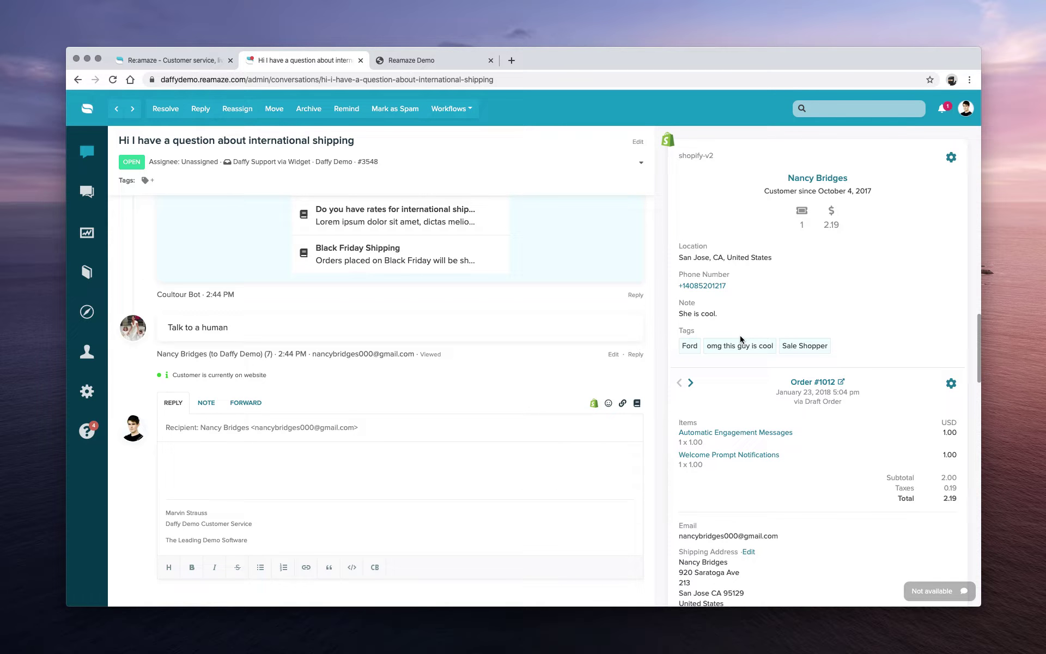
scroll(740, 339, "down", 1)
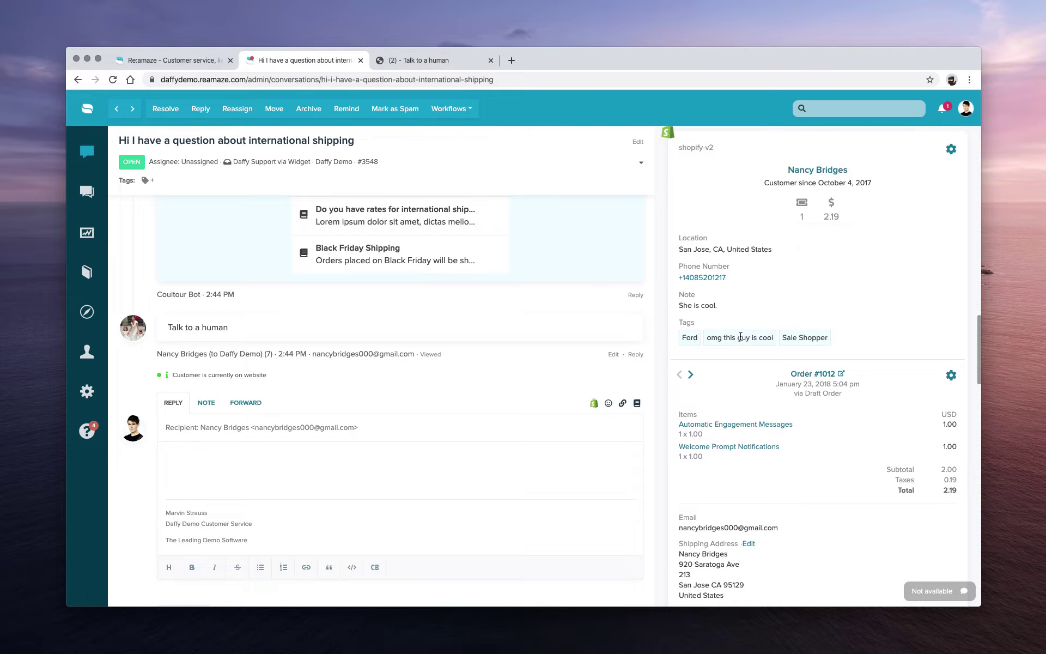
scroll(849, 248, "up", 2)
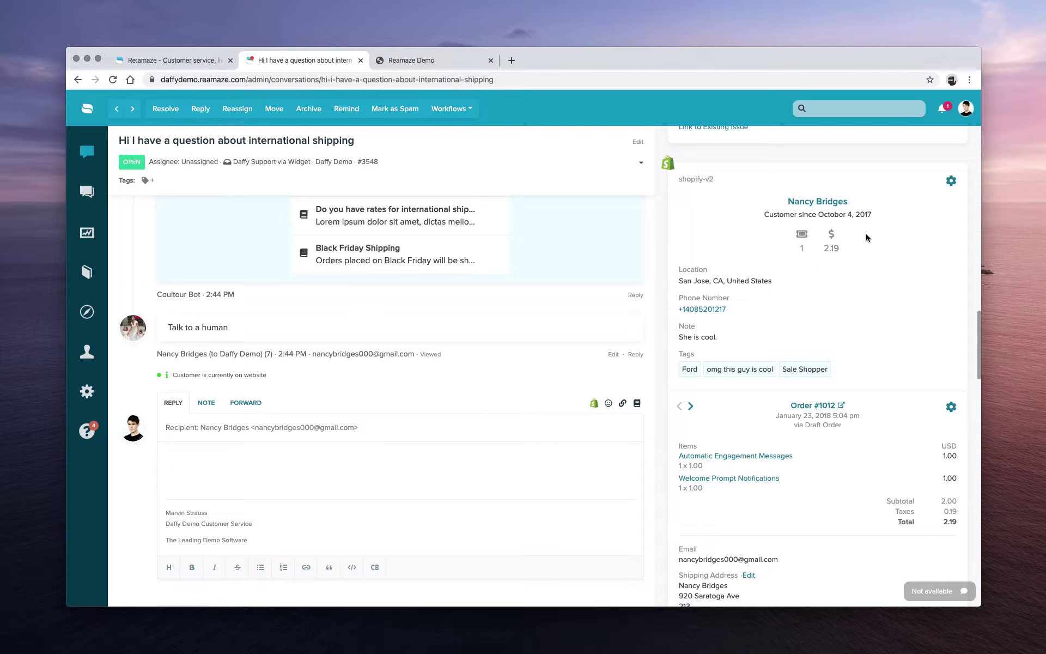
left_click(949, 182)
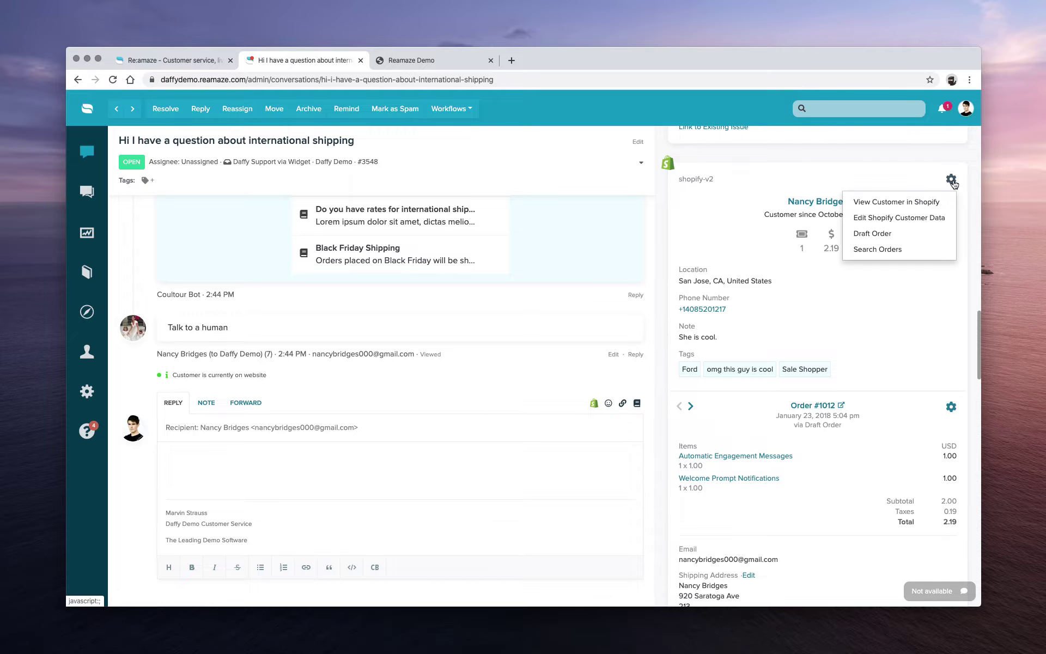
left_click(891, 235)
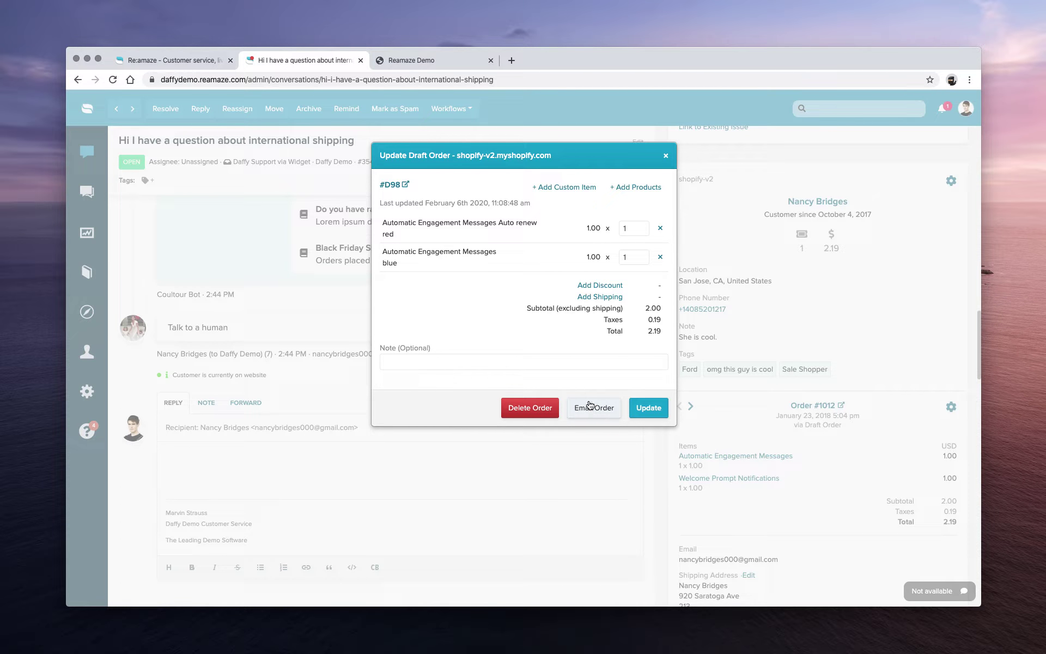
left_click(666, 159)
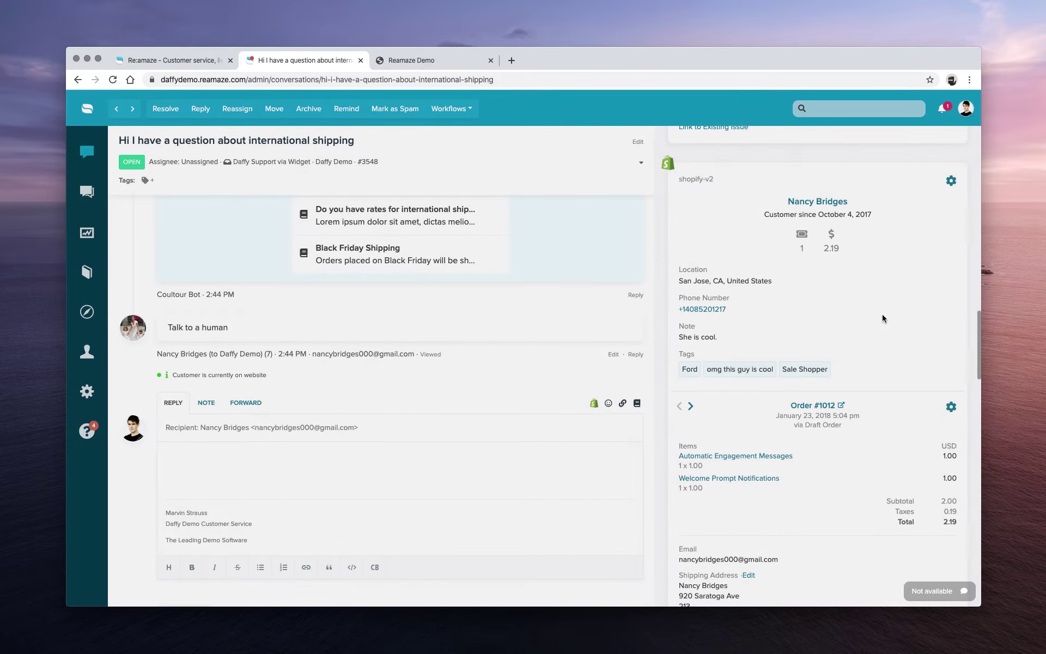
Browse to the customer's neighbouring Shopify order and back, and view the actions available for the displayed order
scroll(894, 349, "down", 3)
scroll(854, 323, "down", 2)
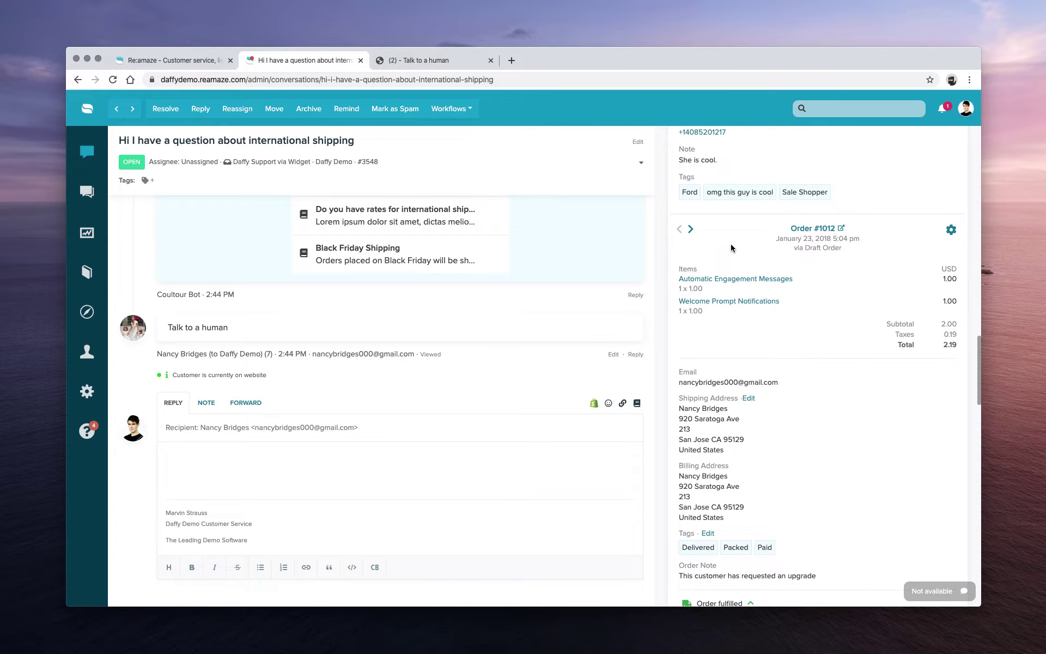
left_click(692, 230)
left_click(680, 230)
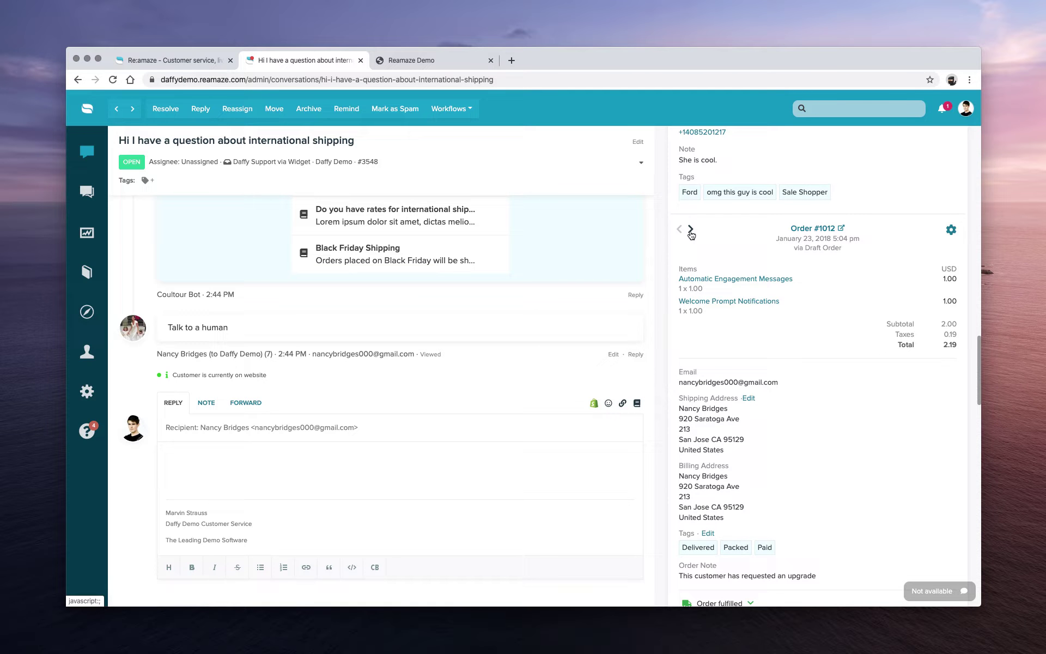
left_click(951, 230)
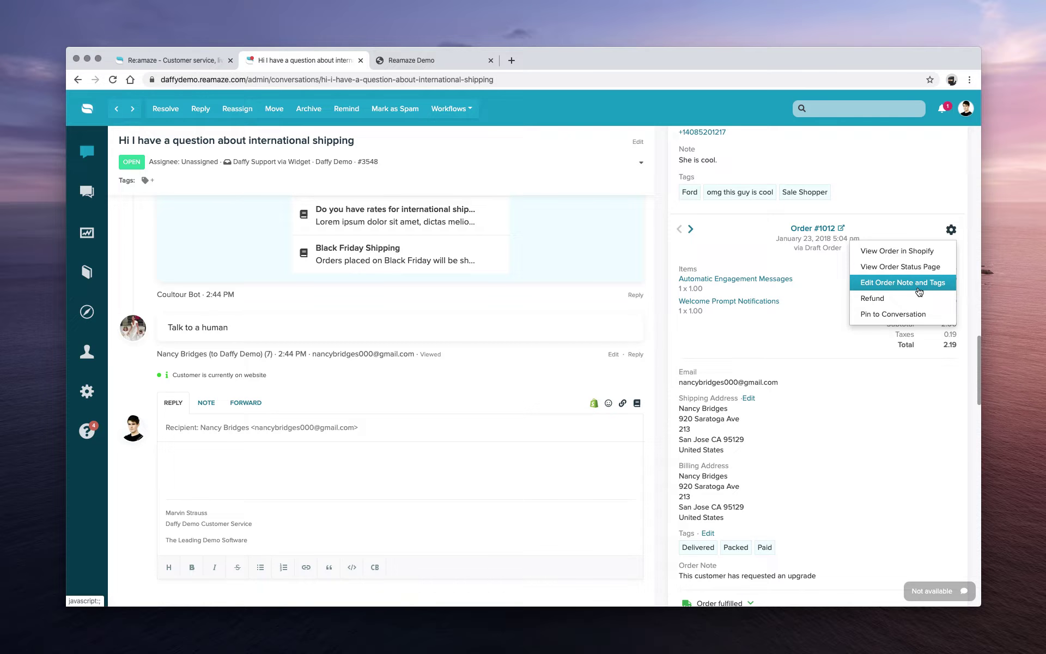
left_click(930, 210)
Open the Shopify customer data for editing to view the name, note and tags fields, and close it without updating
scroll(930, 211, "up", 2)
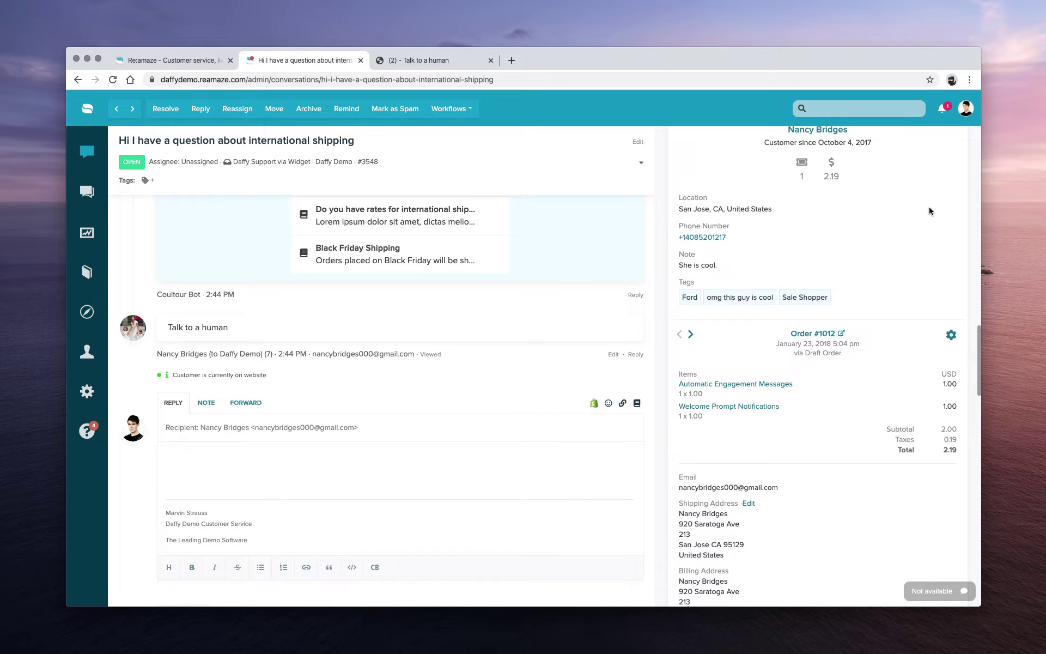
scroll(929, 210, "up", 2)
left_click(951, 185)
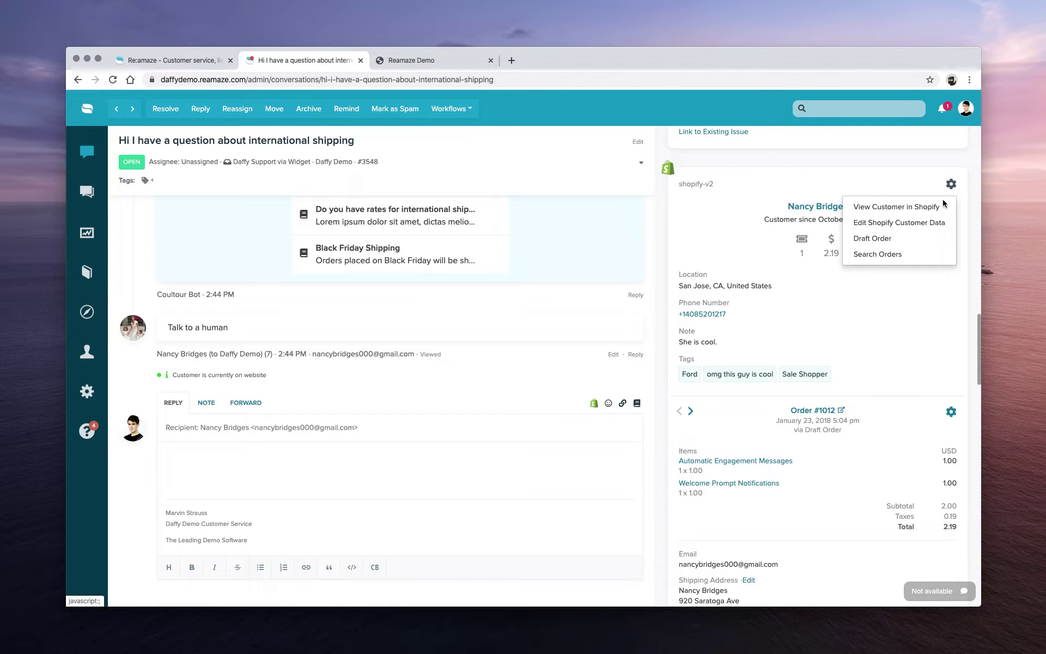
left_click(926, 224)
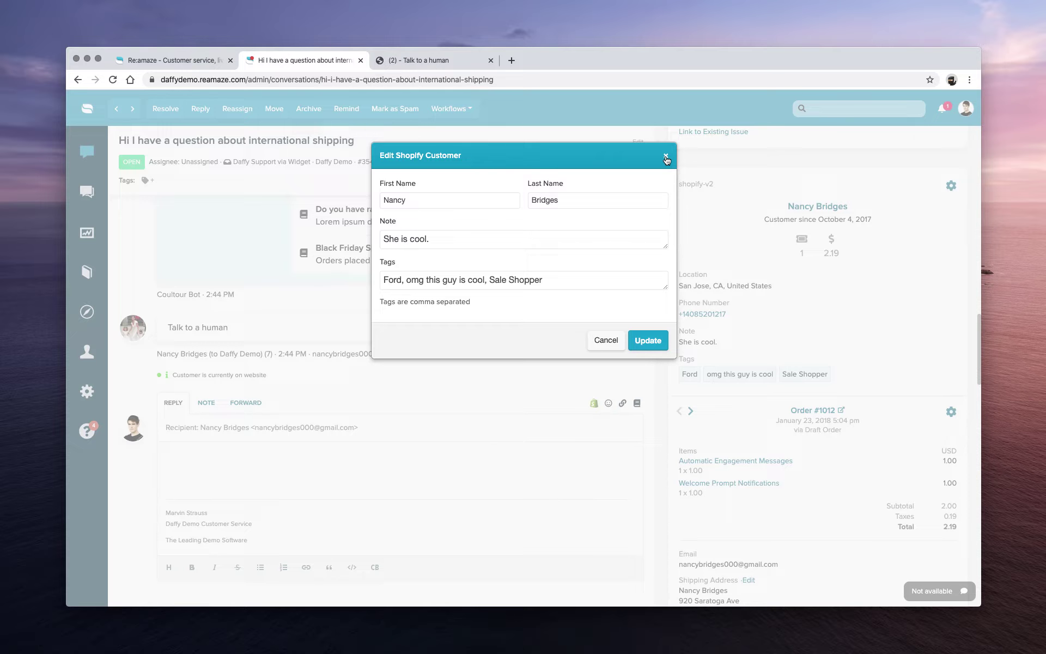
left_click(666, 159)
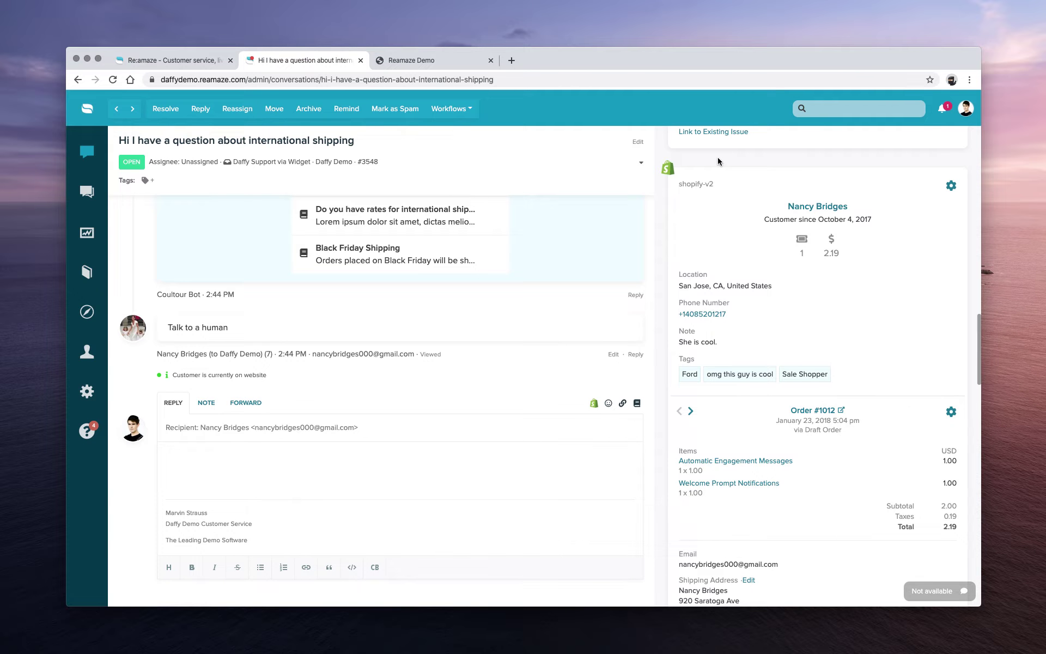
Examine the Shopify order's addresses, tags and note, and expand its fulfillment details and Timeline
scroll(774, 345, "down", 5)
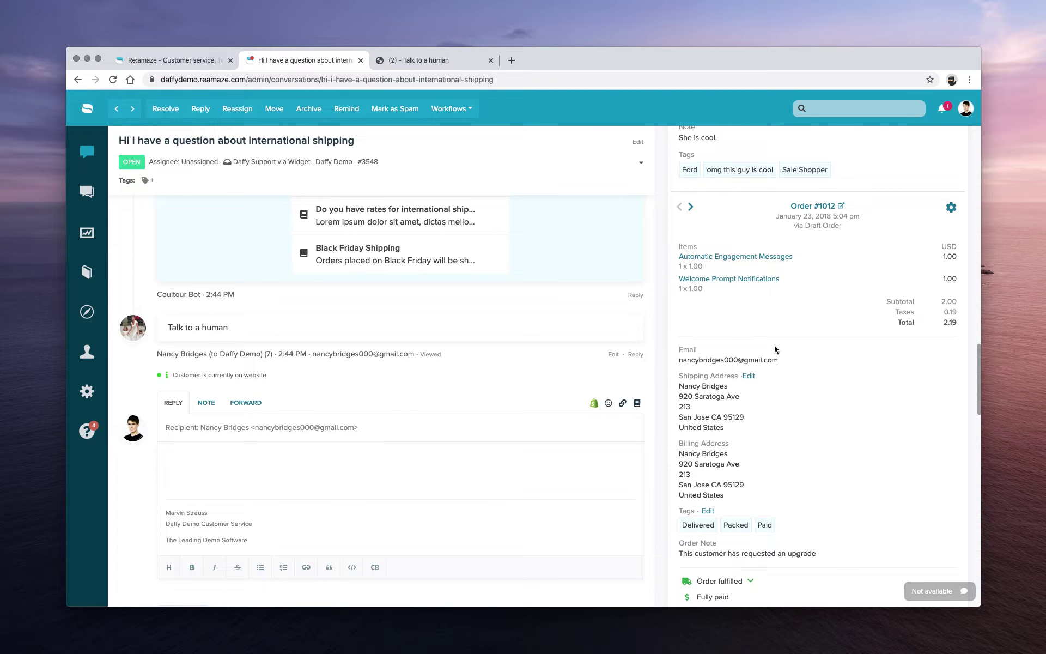
scroll(774, 345, "down", 1)
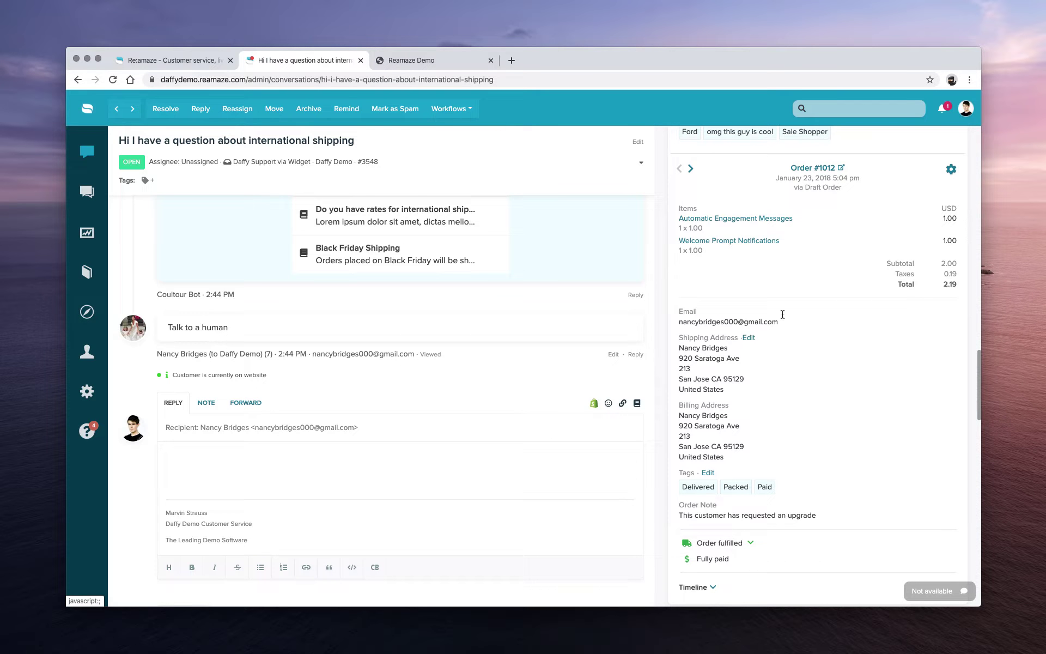
scroll(763, 425, "down", 1)
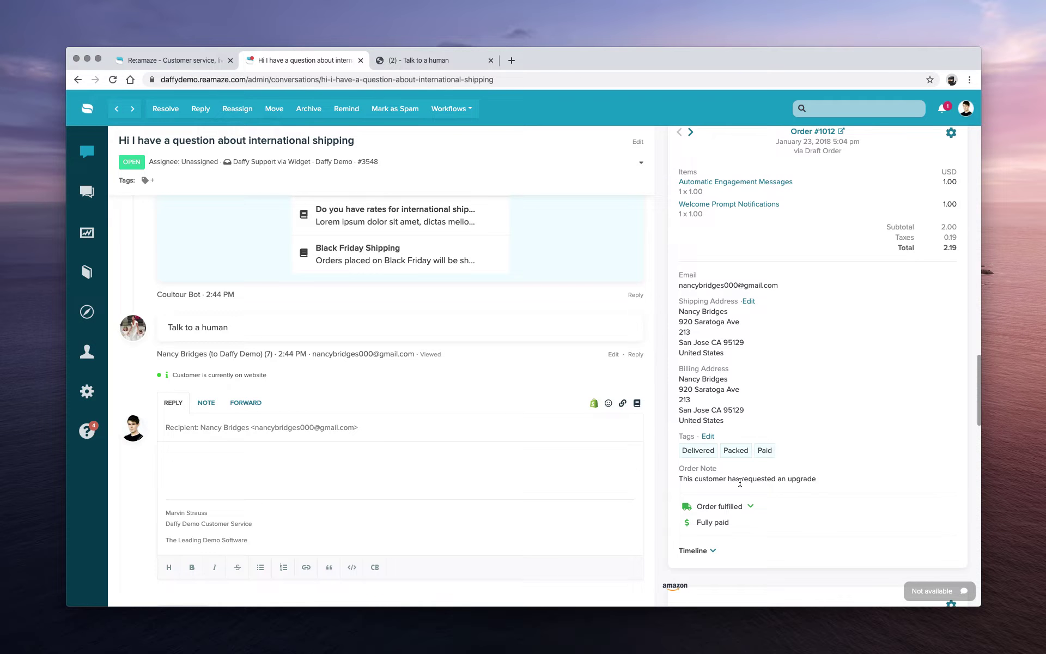
scroll(752, 476, "down", 1)
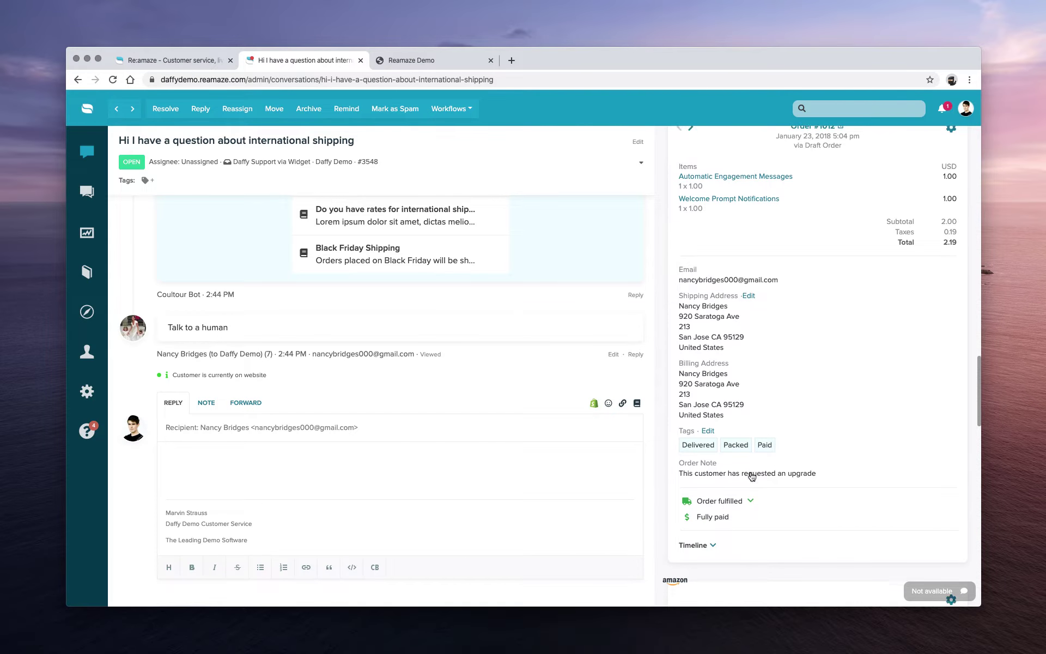
scroll(750, 463, "down", 1)
left_click(747, 450)
scroll(746, 450, "down", 3)
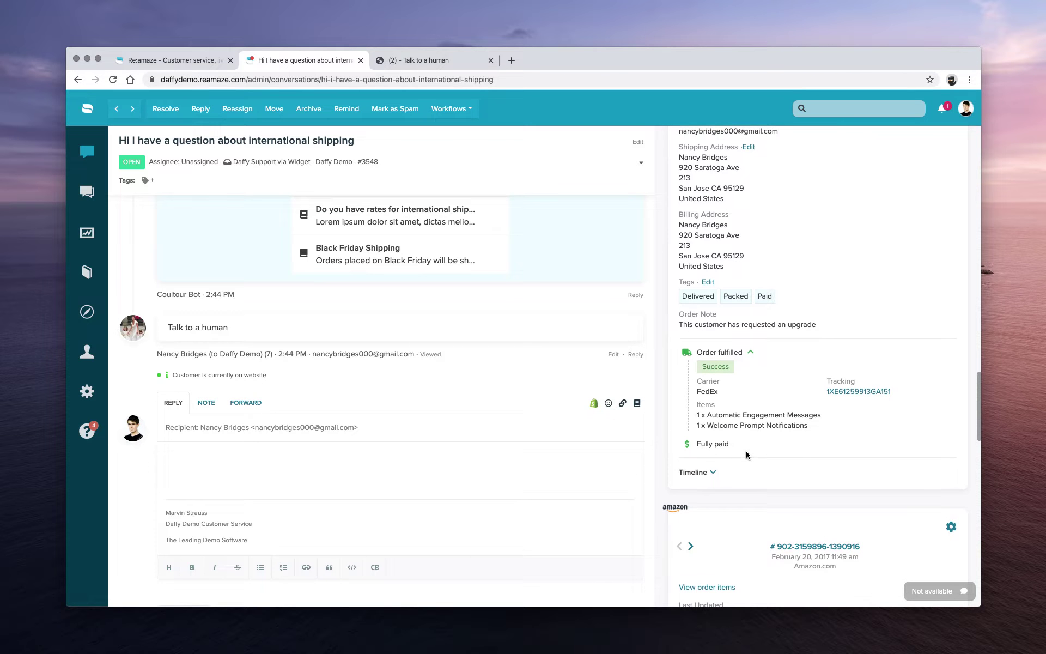
left_click(709, 472)
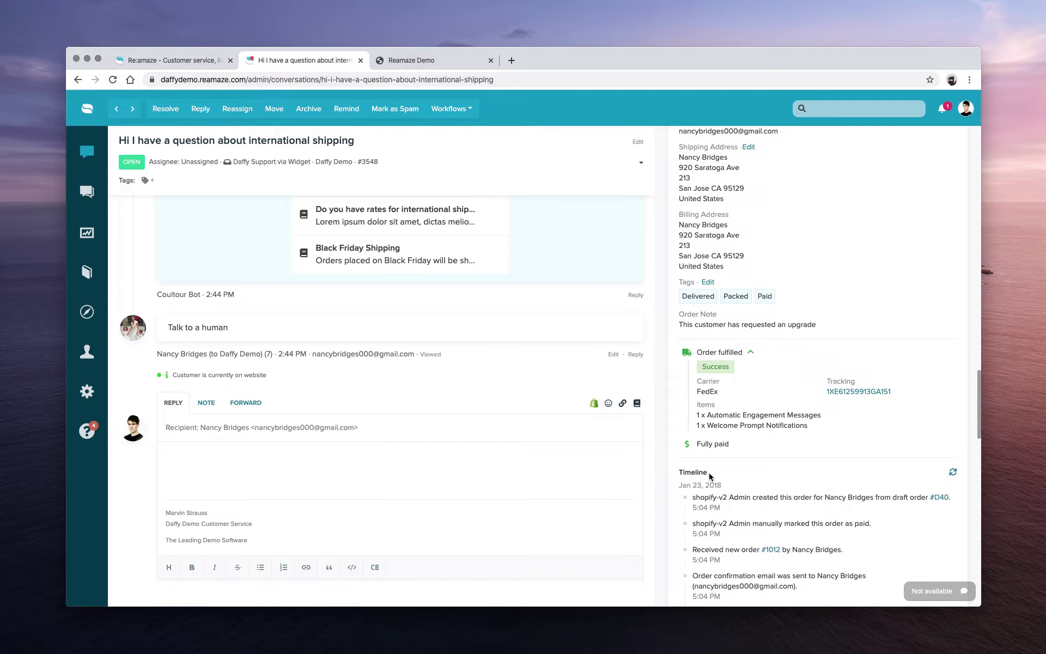
View the Shopify order's Pin to Conversation option and dismiss the action list without choosing anything
scroll(708, 472, "up", 5)
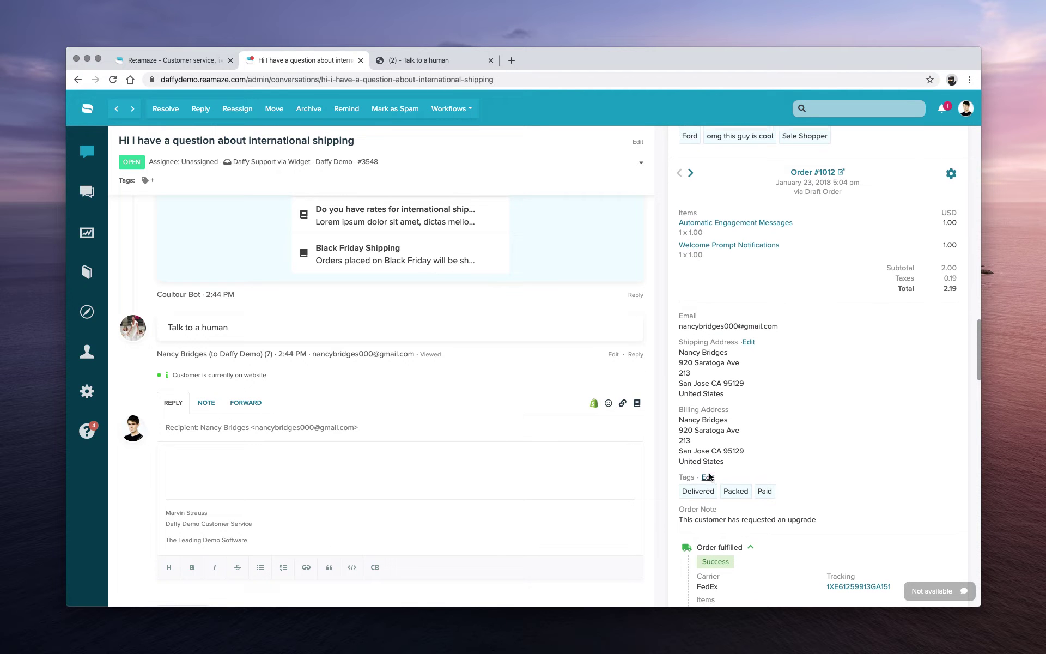
left_click(951, 192)
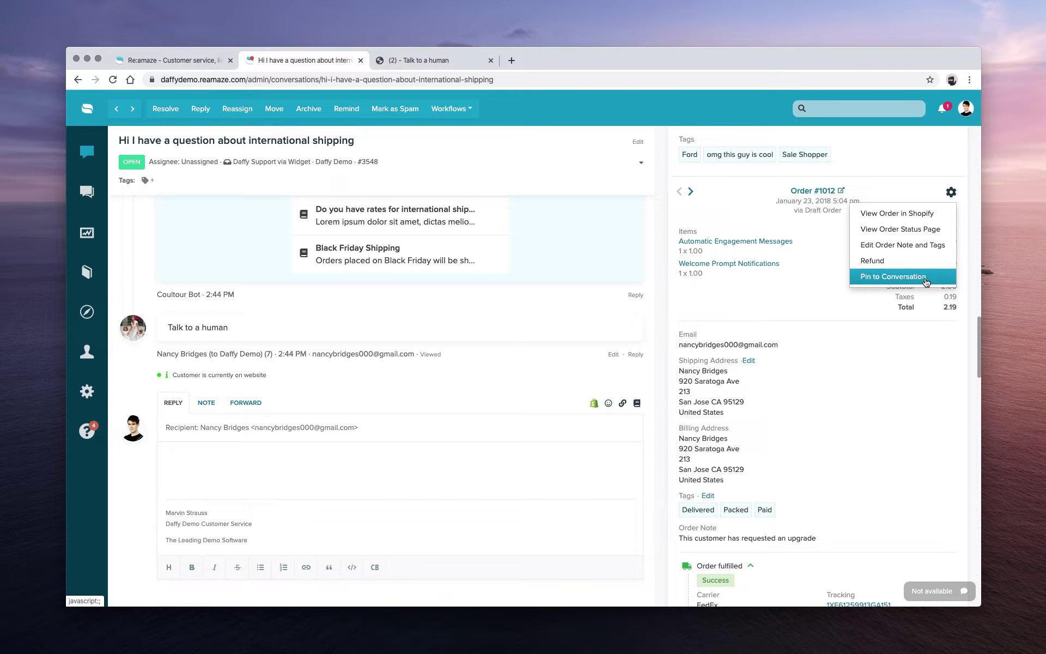
left_click(841, 324)
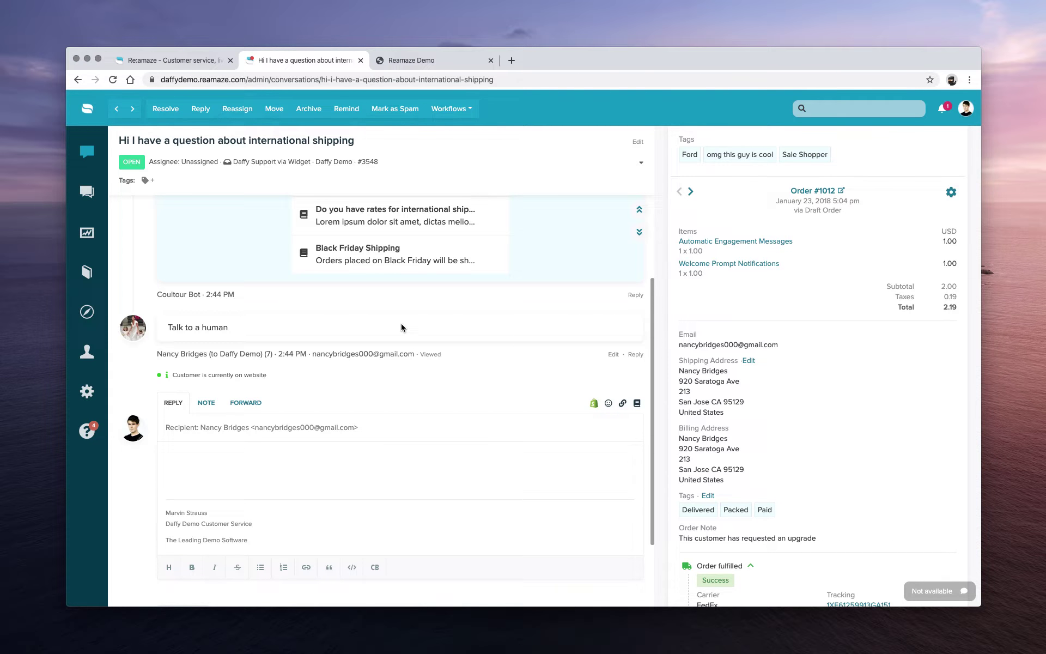
Look through the remaining integration cards, from Amazon, Klaviyo, ShipStation and Smile.io to ReCharge, Stamped.io and GitHub, and return to Recent Activity
scroll(740, 330, "down", 6)
scroll(741, 330, "down", 15)
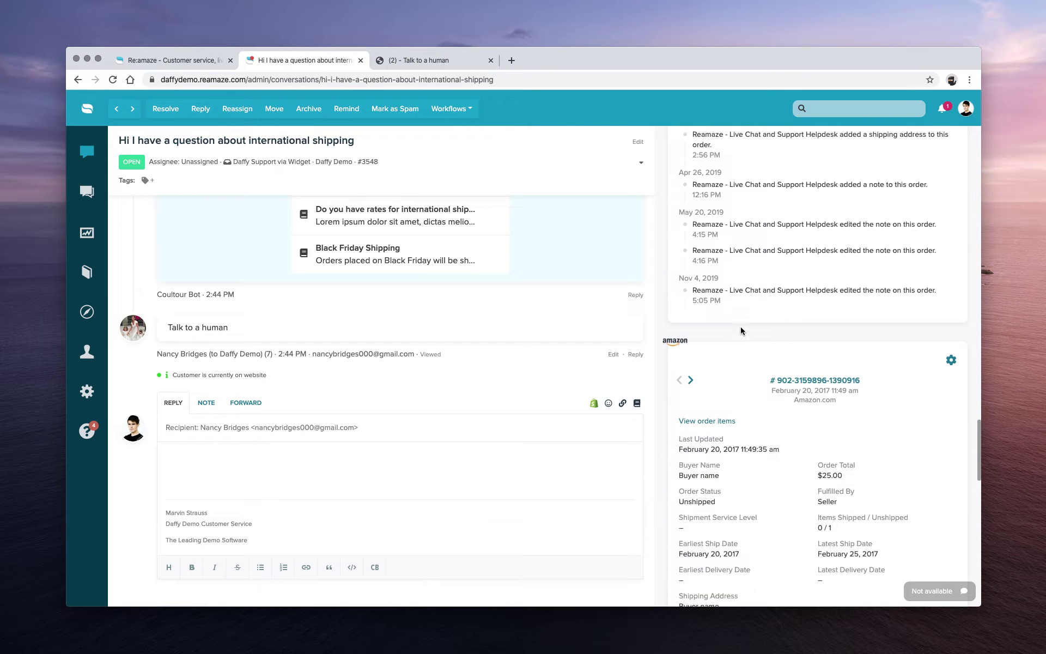
scroll(741, 331, "down", 3)
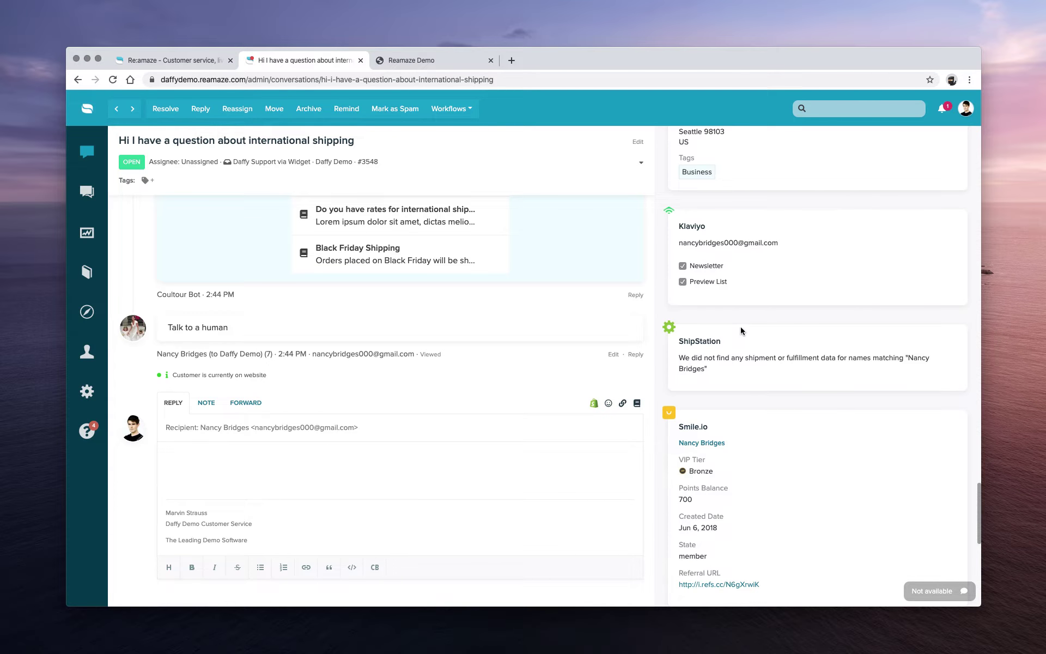
scroll(741, 330, "down", 10)
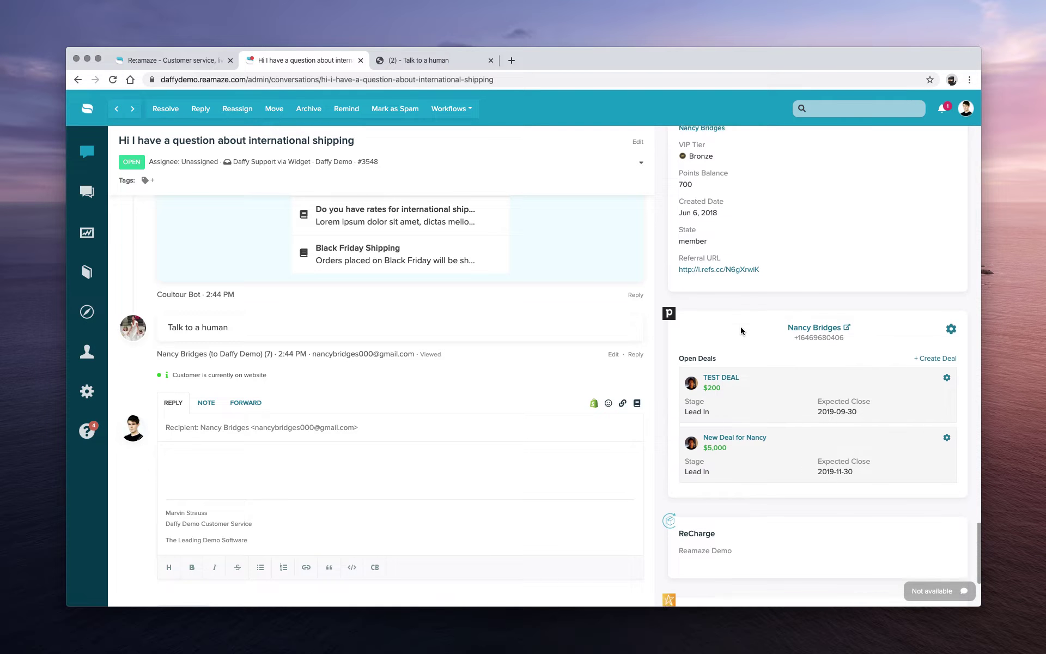
scroll(741, 326, "down", 3)
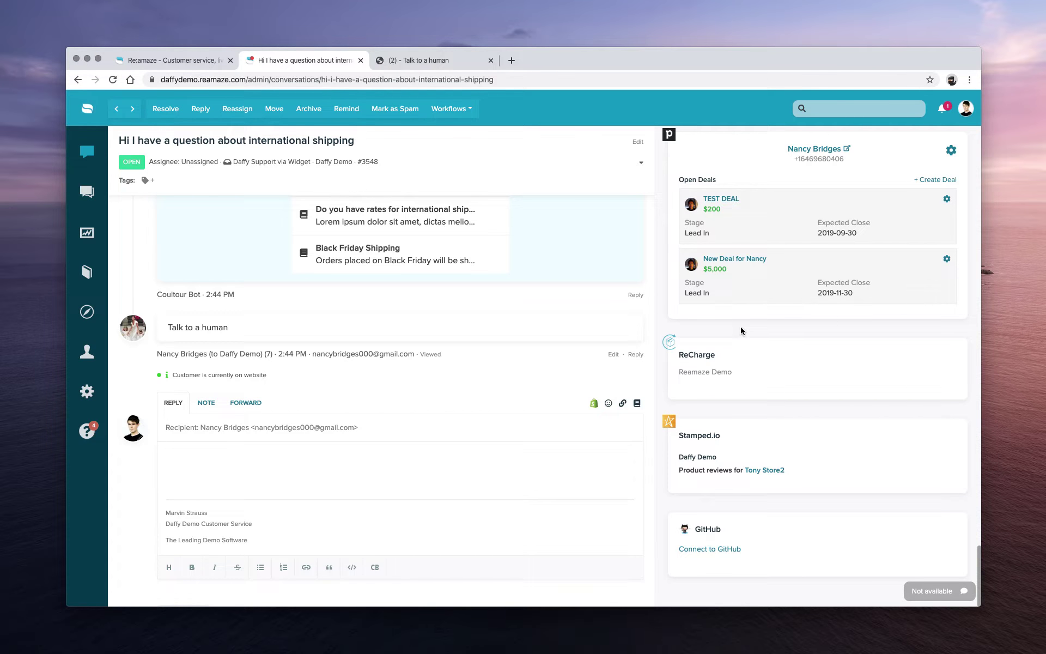
scroll(741, 416, "up", 20)
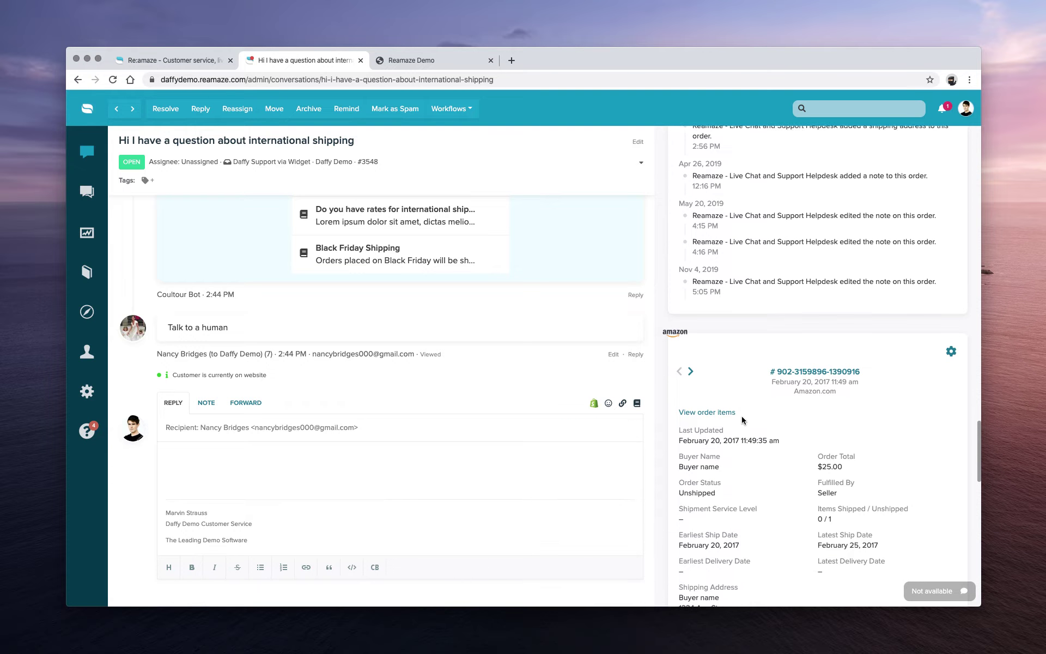
scroll(741, 417, "up", 20)
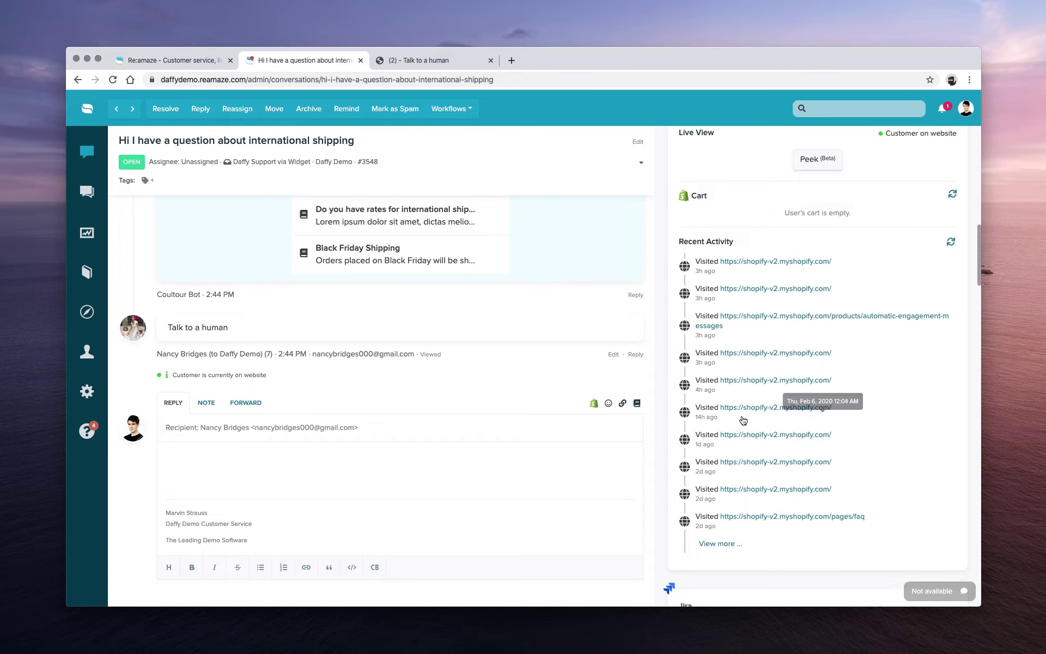
Return to the start of the customer profile and go back from the international shipping conversation to the inbox
scroll(743, 420, "up", 1)
scroll(743, 420, "up", 15)
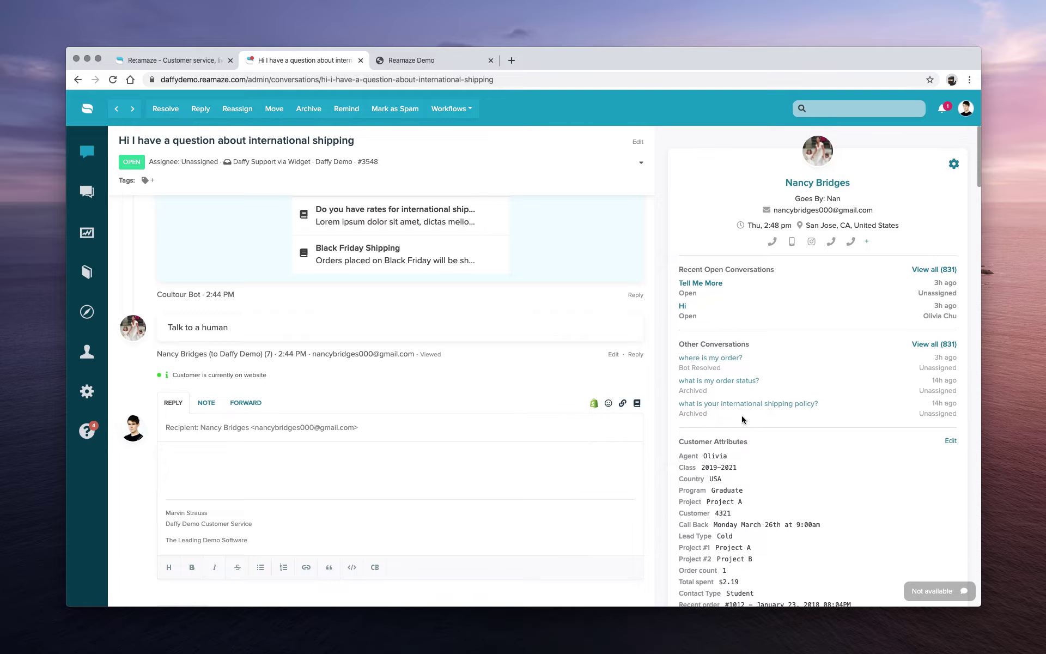
scroll(474, 234, "up", 10)
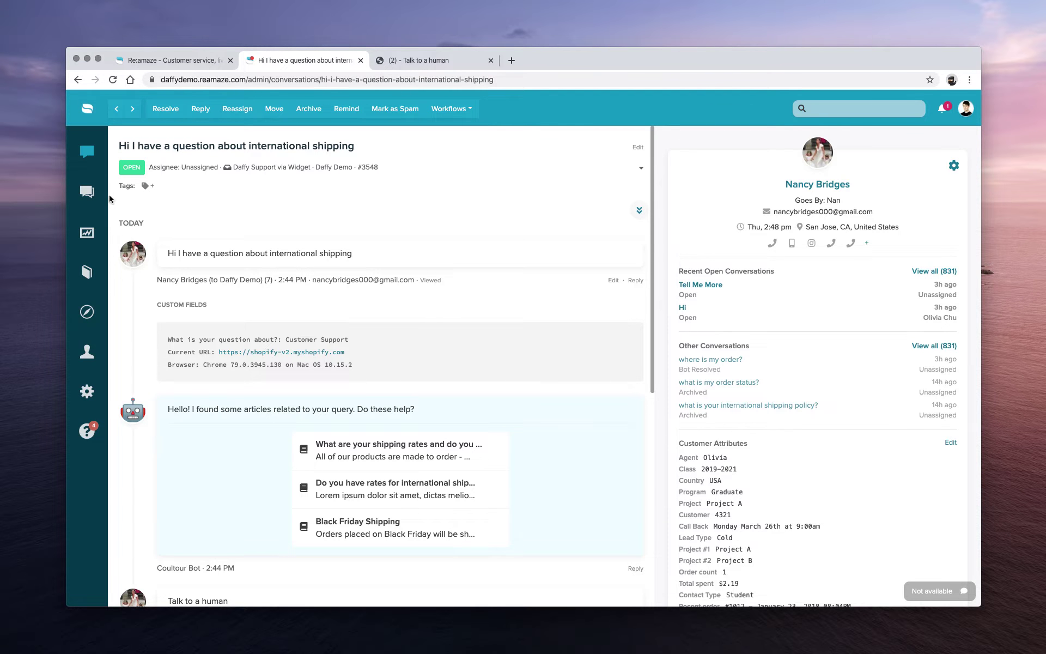
left_click(87, 156)
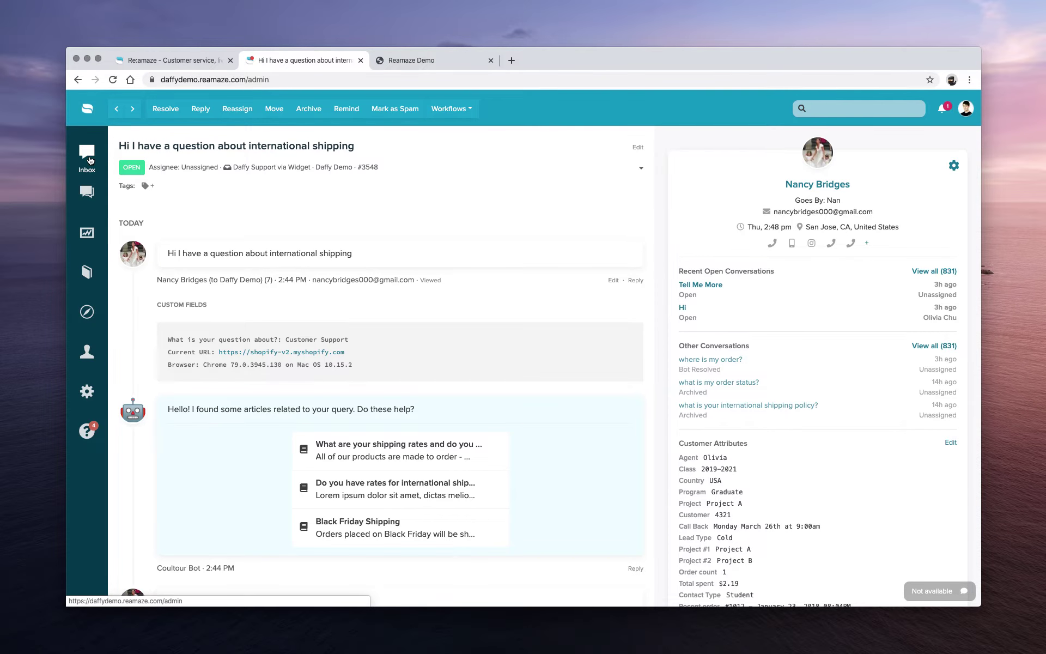
Show the Daffy Demo brand's Instagram channel and open its second conversation, the one titled with an instagram.com link
scroll(201, 353, "down", 5)
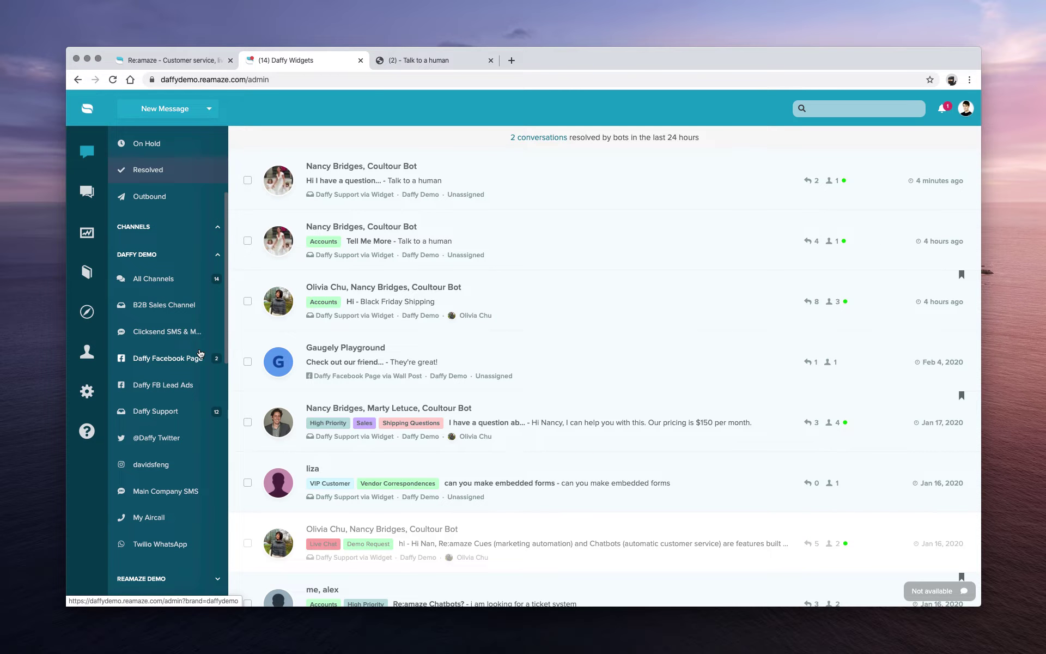
left_click(167, 457)
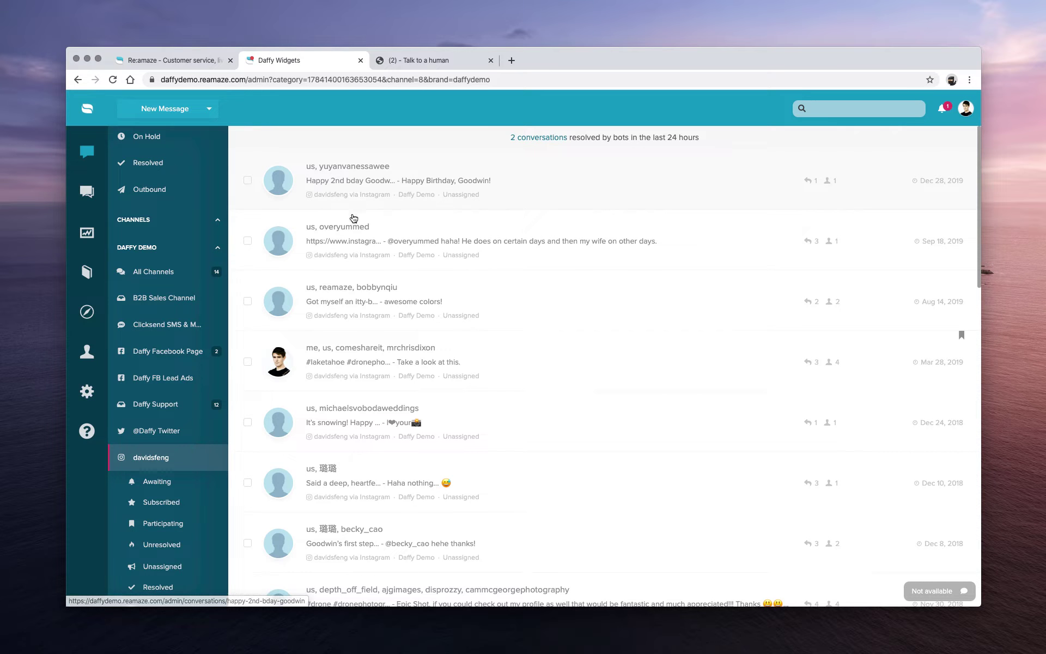
left_click(333, 241)
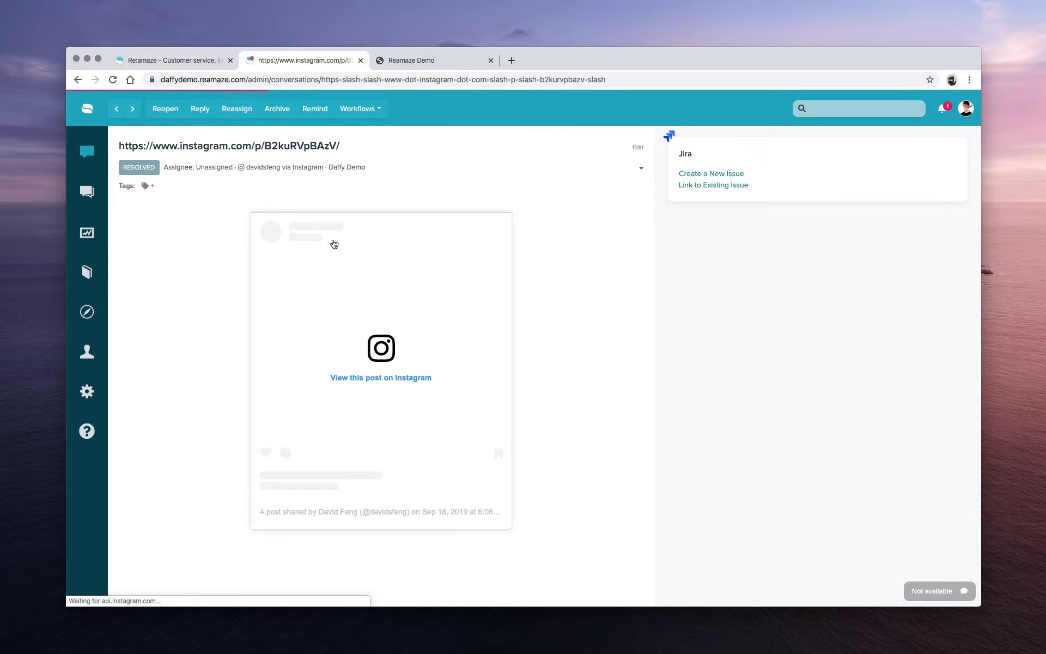
Examine the Instagram conversation, from the embedded post through its comments to the Reply via Comment composer
scroll(333, 242, "up", 5)
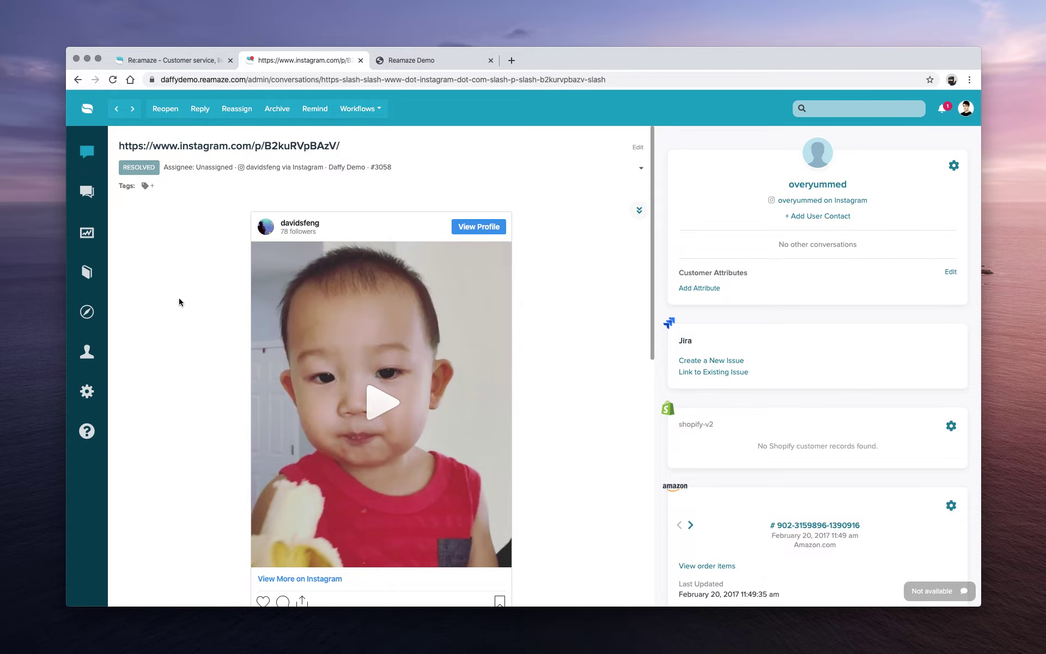
scroll(233, 336, "down", 2)
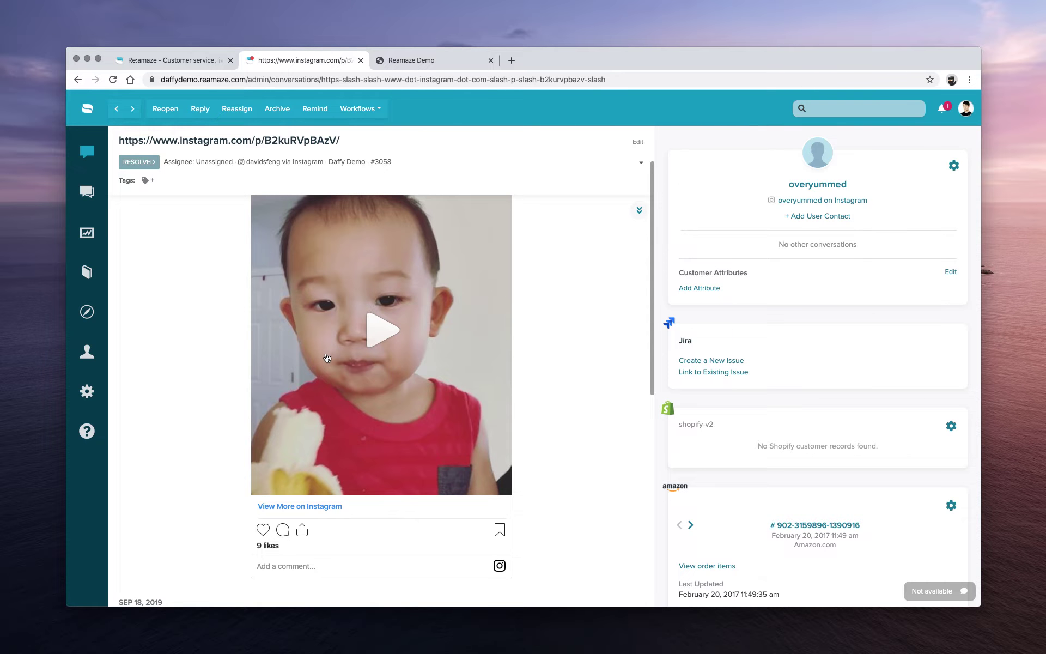
scroll(327, 360, "down", 2)
scroll(327, 362, "down", 1)
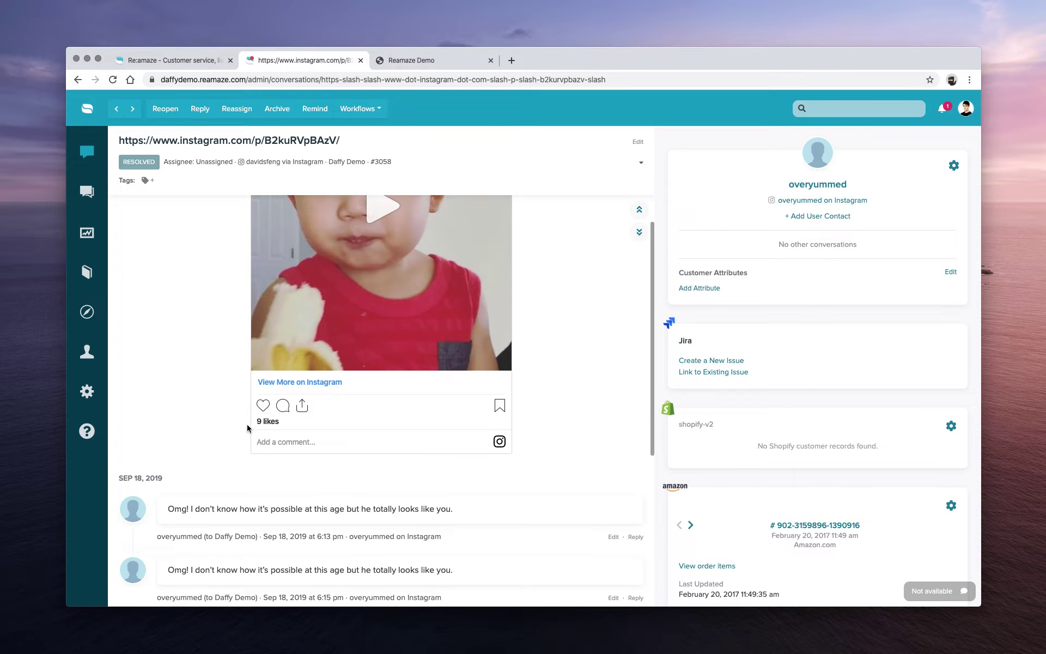
scroll(247, 428, "down", 1)
scroll(300, 381, "down", 1)
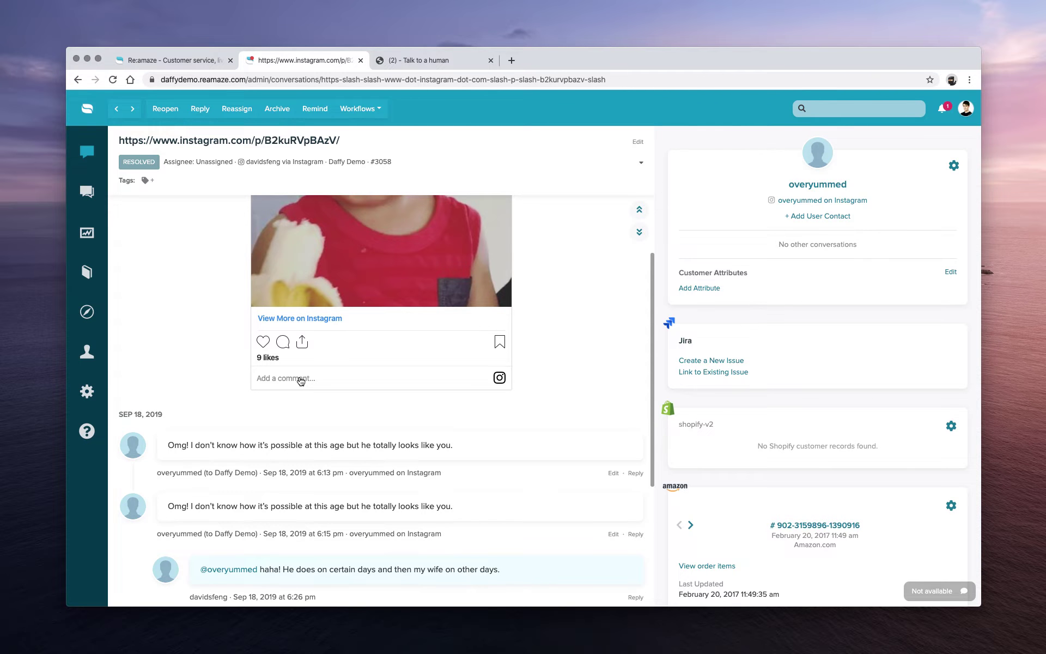
scroll(300, 381, "down", 4)
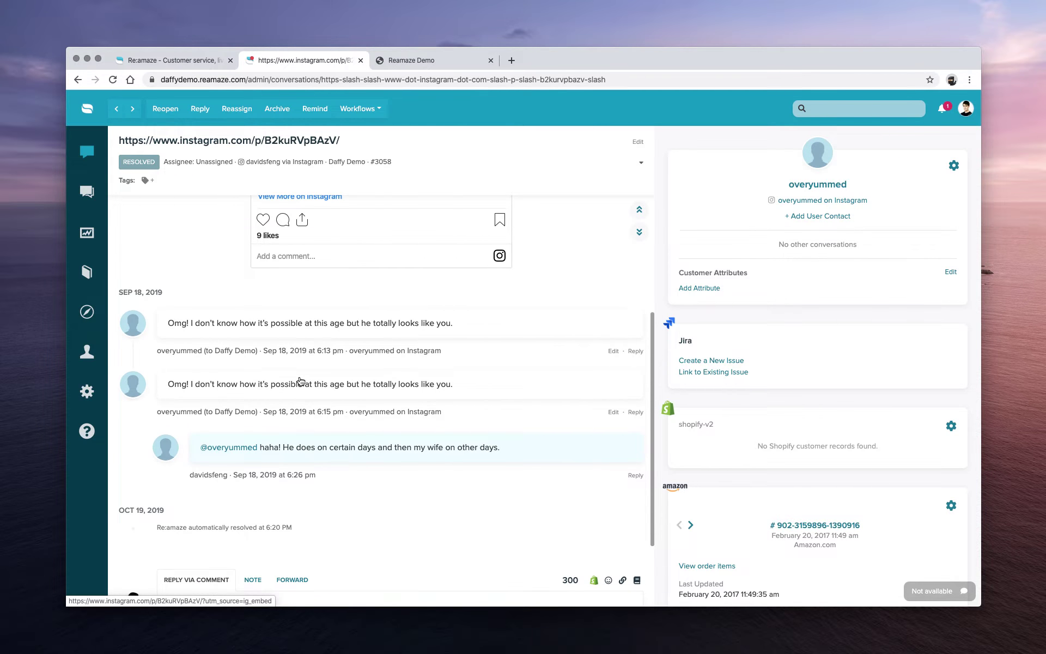
scroll(222, 325, "down", 2)
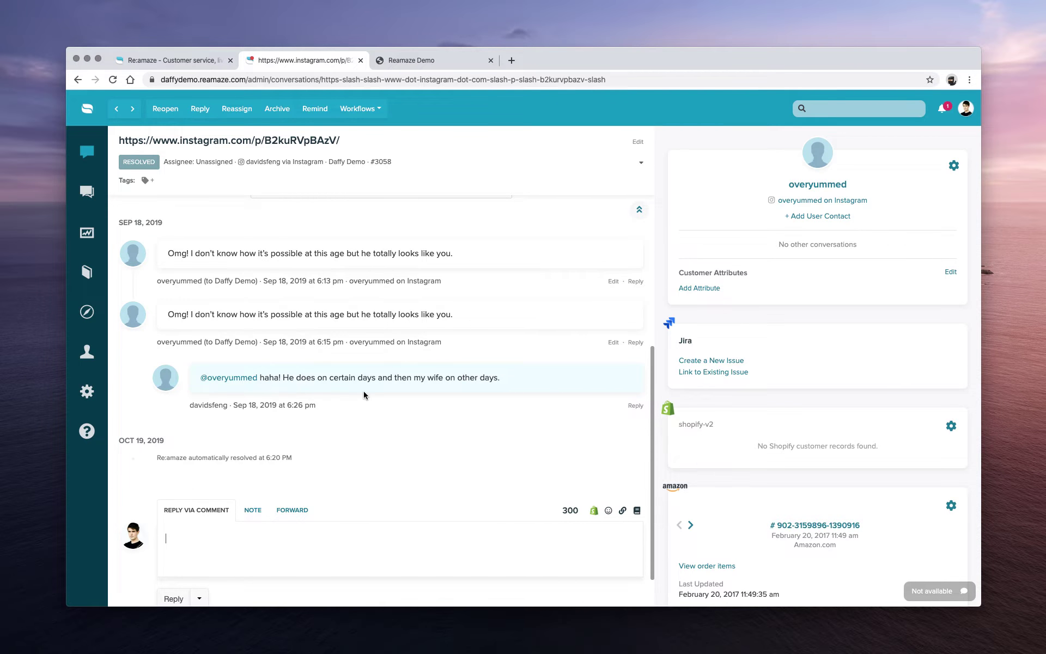
Show the Daffy Facebook Page channel, open its "Check out our friends at Daffy Widgets!" conversation, and return to the channel list
scroll(364, 391, "left", 5)
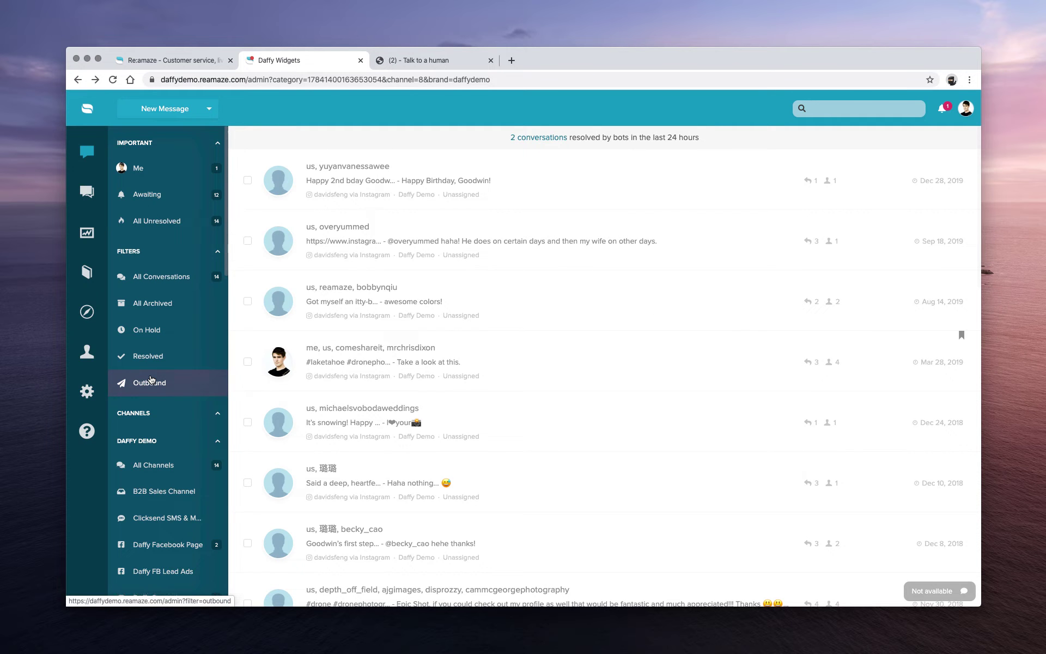
scroll(162, 430, "down", 5)
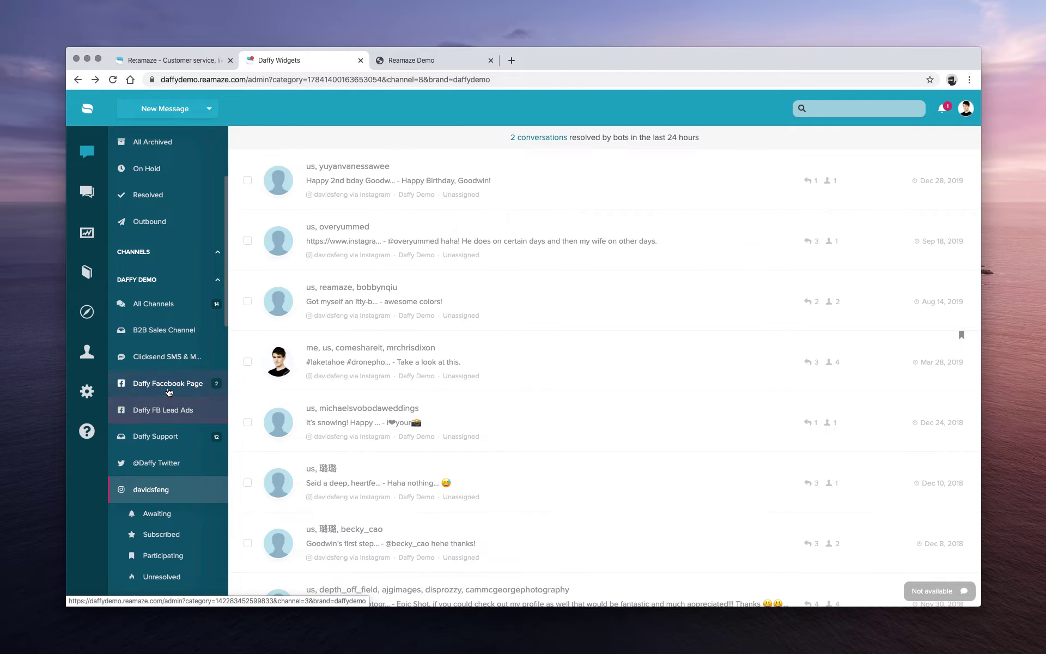
left_click(169, 386)
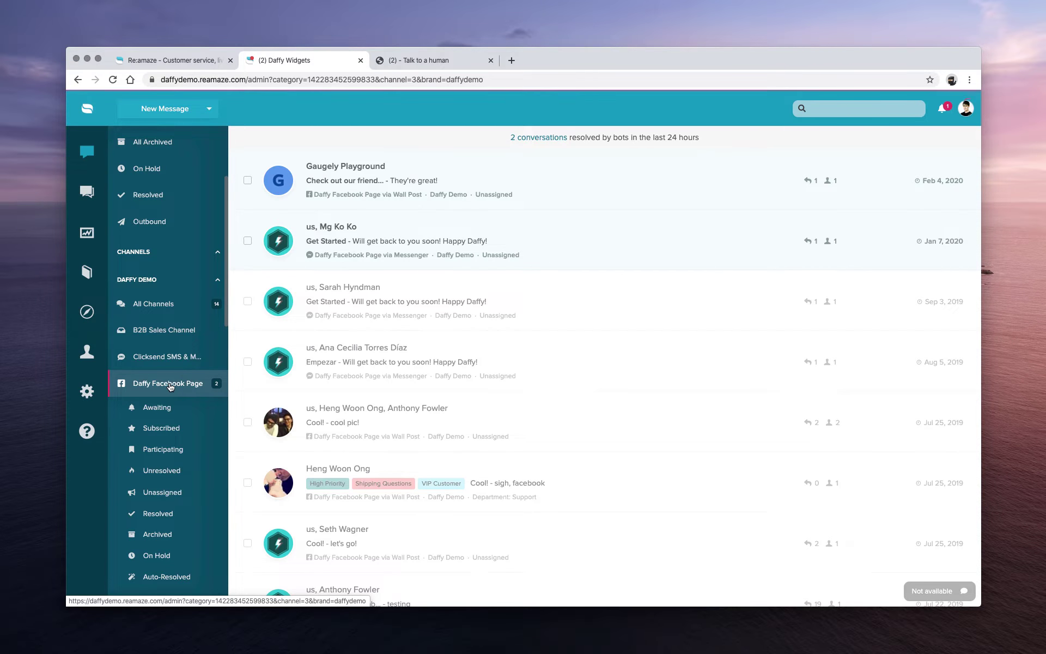
left_click(347, 181)
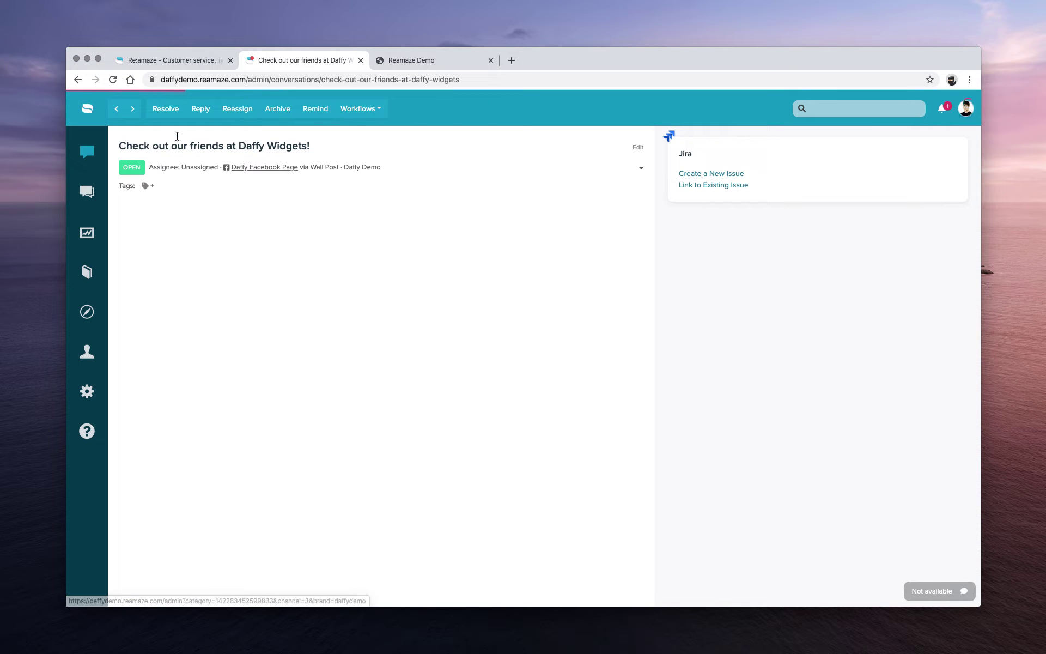
key("super+bracketleft")
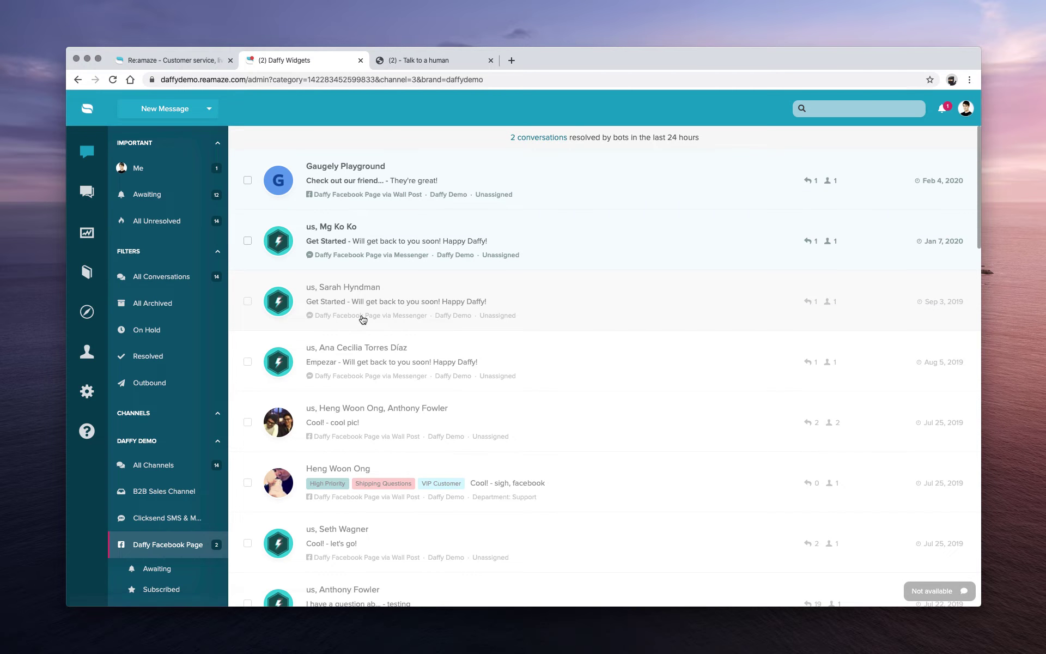
Open the resolved "Cool!" wall post ending in "cool pic!" and examine its source, embedded photo, comments and Reply via Wall composer
scroll(363, 320, "down", 2)
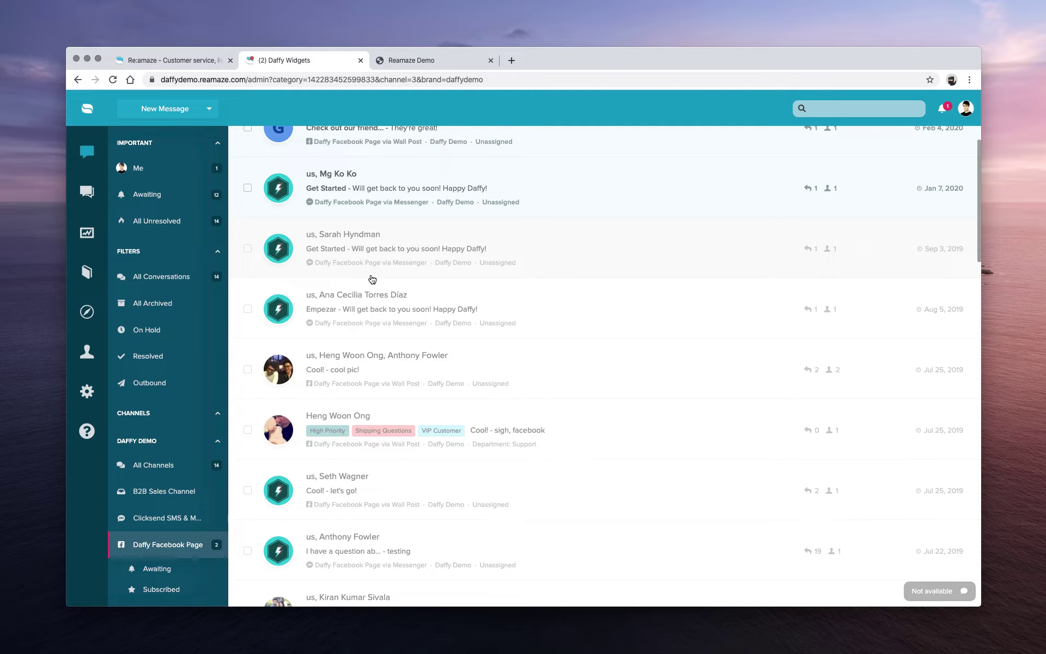
left_click(318, 367)
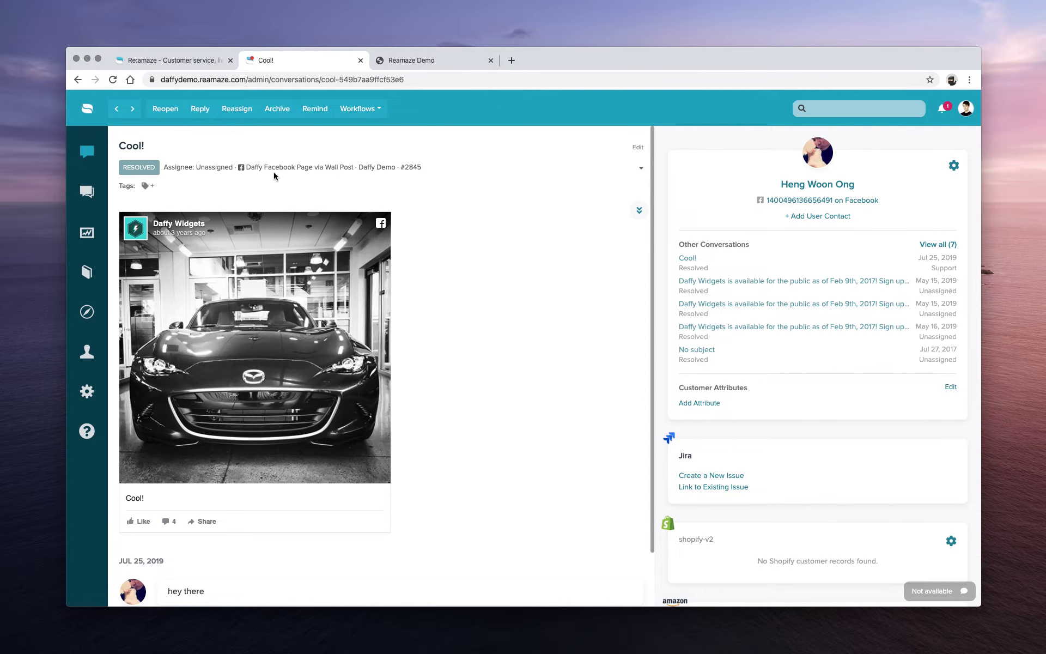
scroll(275, 172, "up", 3)
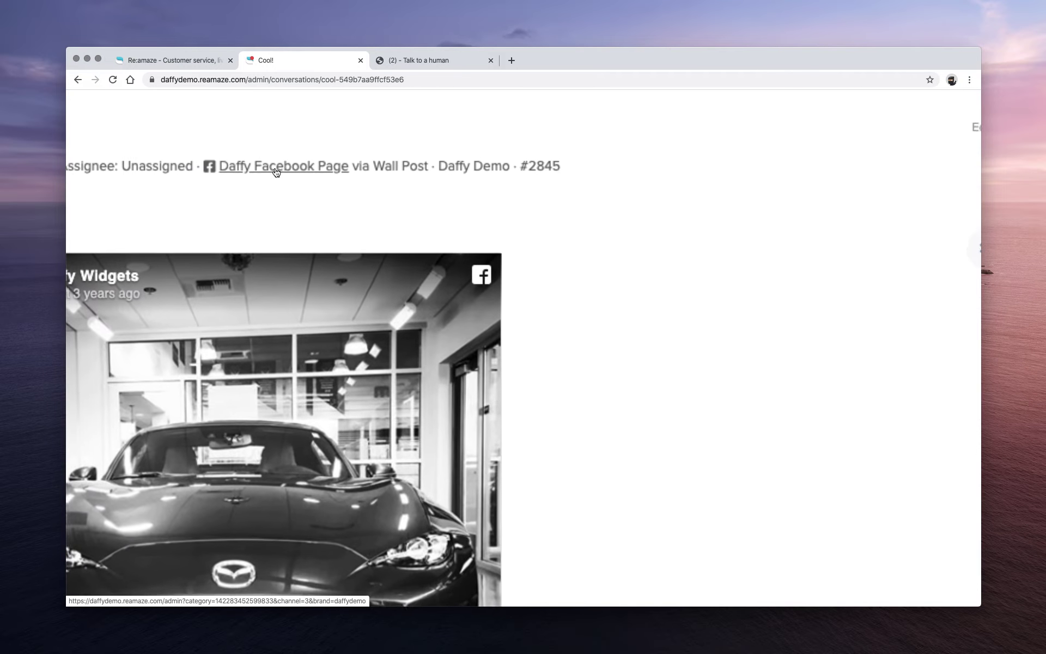
scroll(275, 172, "down", 3)
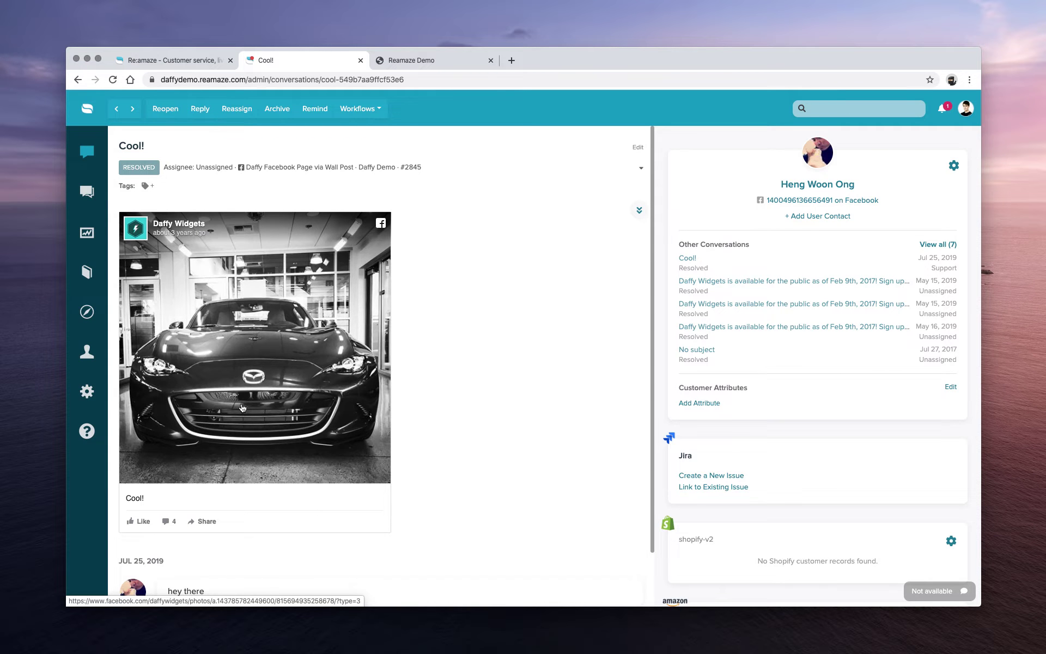
scroll(243, 408, "down", 10)
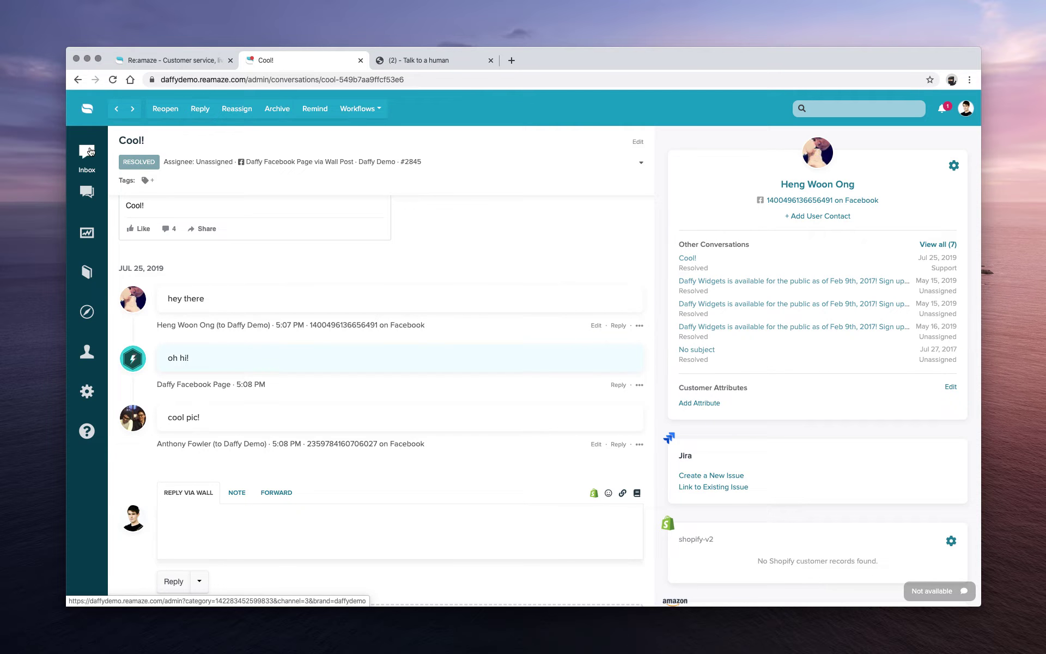
In All Conversations, select the first three conversations, view the bulk reply composer, and close it without replying
left_click(300, 162)
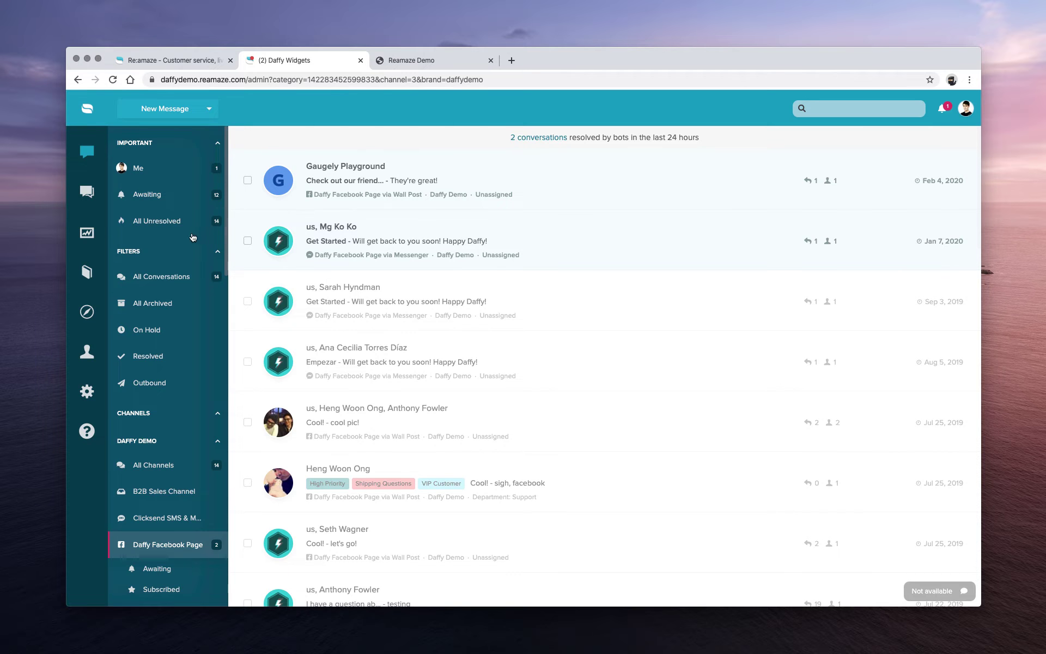
left_click(191, 278)
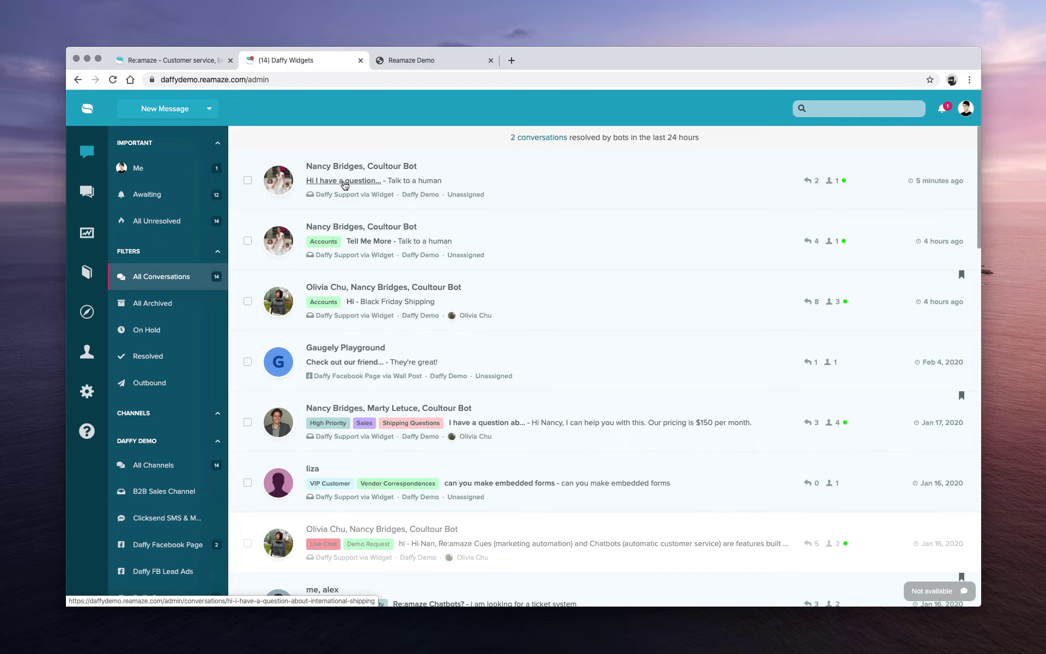
left_click(247, 181)
left_click(248, 241)
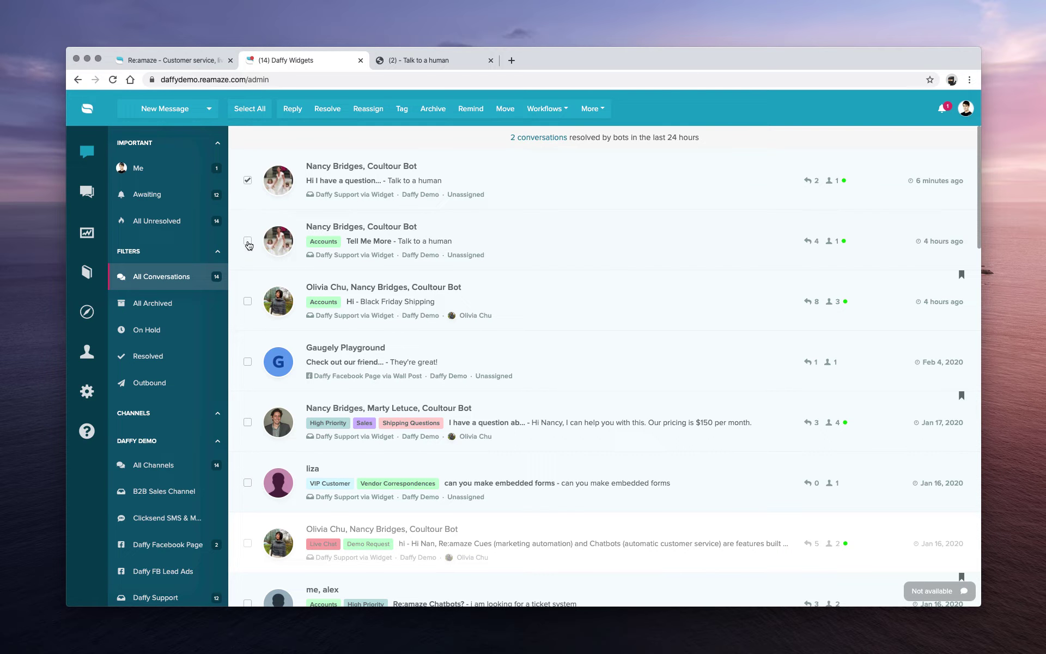
left_click(248, 303)
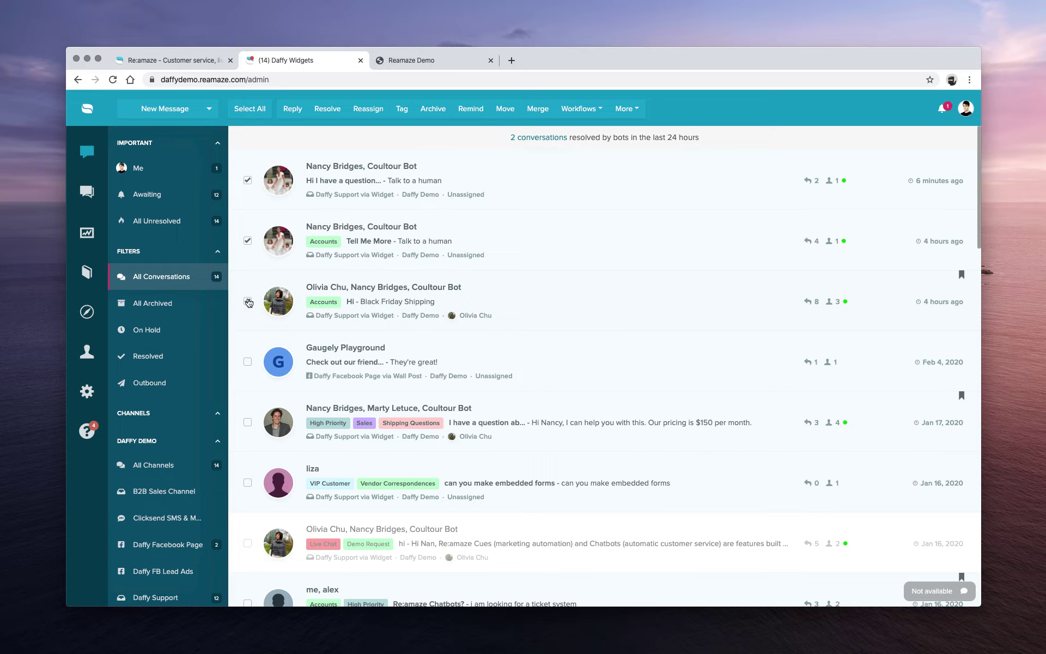
left_click(293, 109)
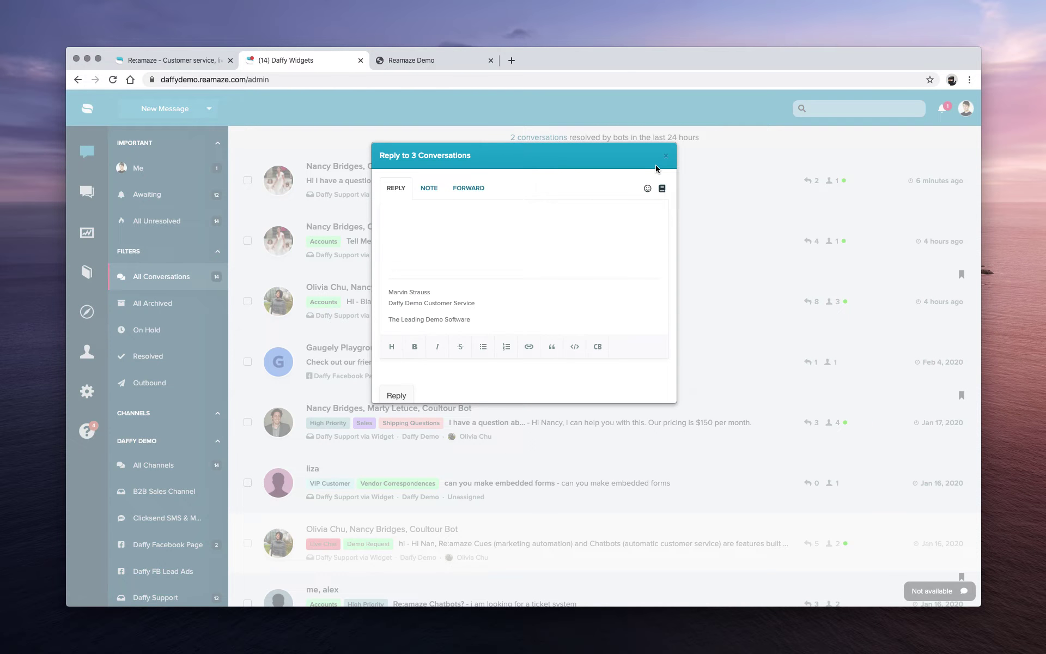
left_click(666, 160)
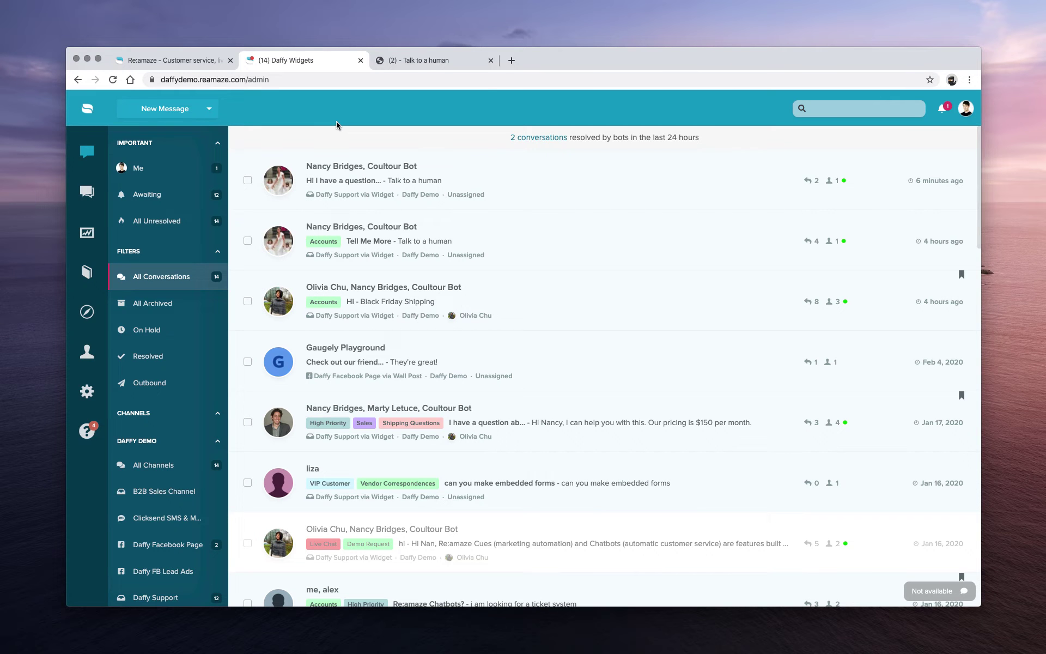
Select the first conversation, view its Set Reminder and Select Workflow options without applying them, and deselect it
left_click(248, 181)
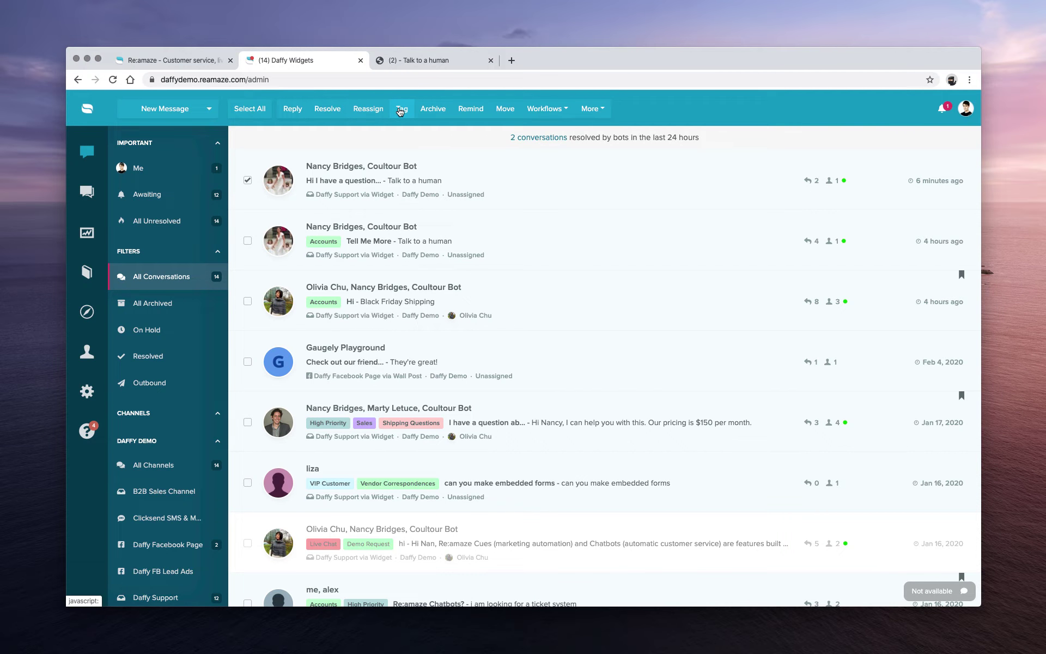
left_click(473, 110)
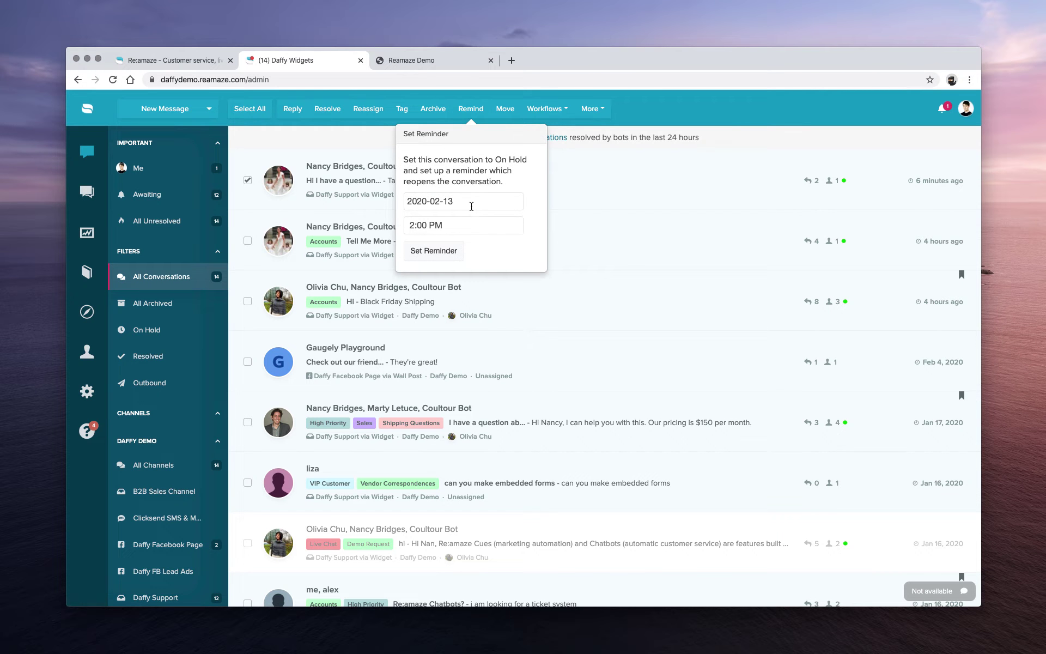
left_click(547, 108)
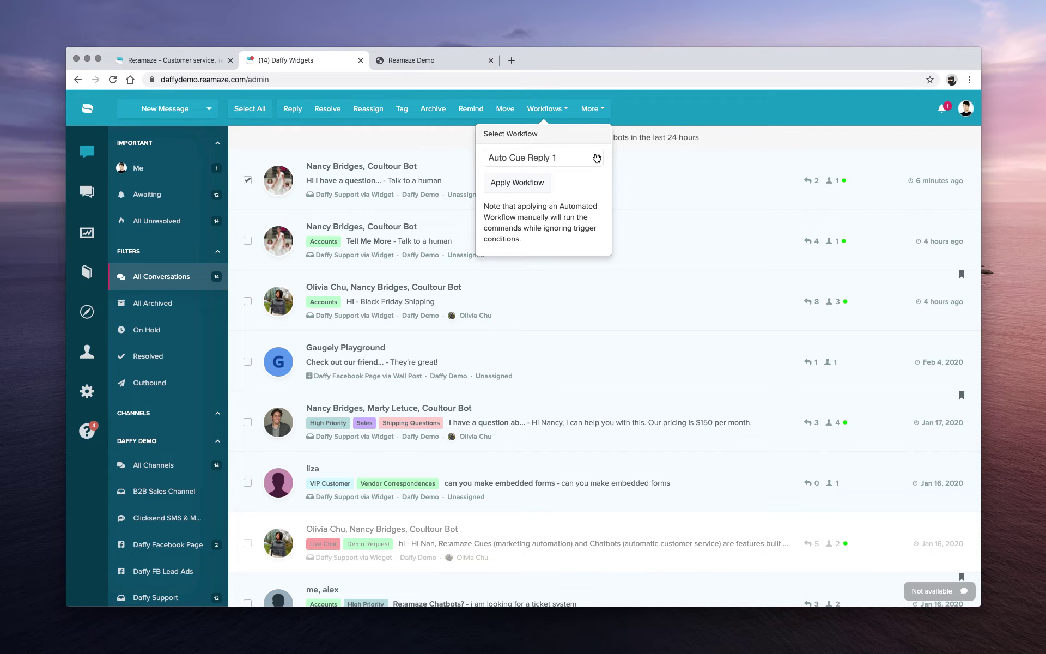
left_click(628, 123)
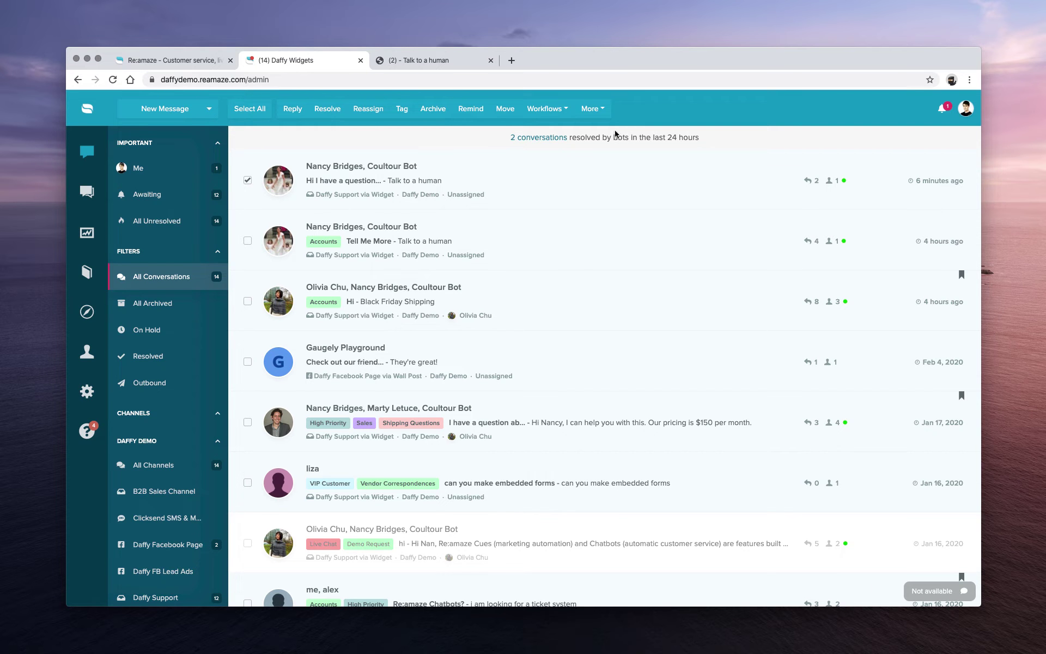
left_click(248, 180)
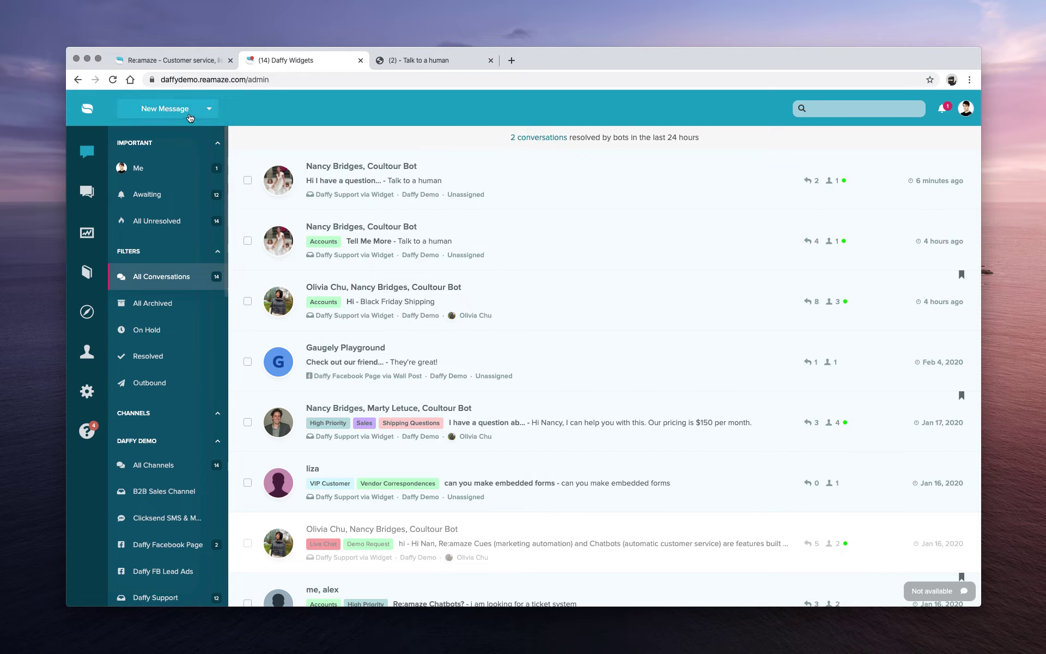
Start a new message from the Daffy Support channel, view its recipient, subject and body fields, and cancel it
left_click(209, 109)
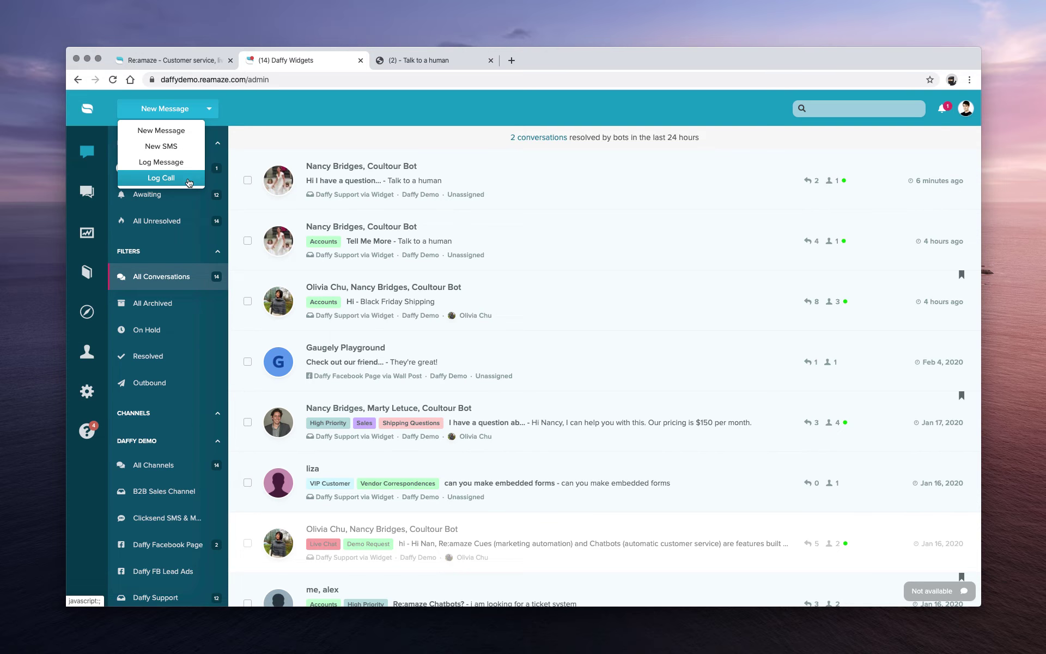
left_click(180, 134)
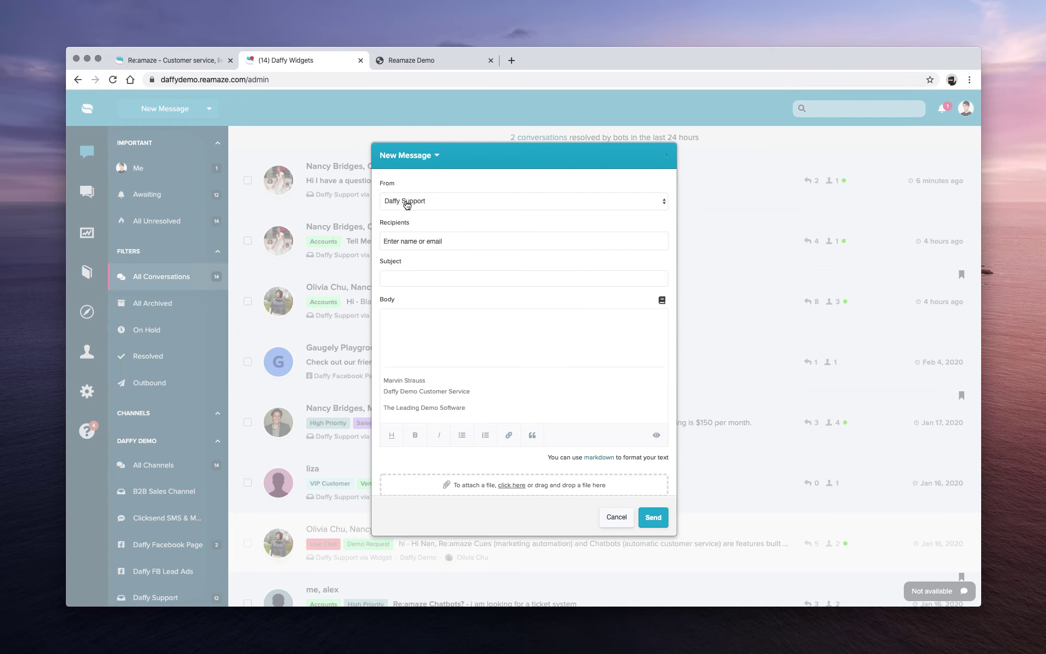
left_click(410, 201)
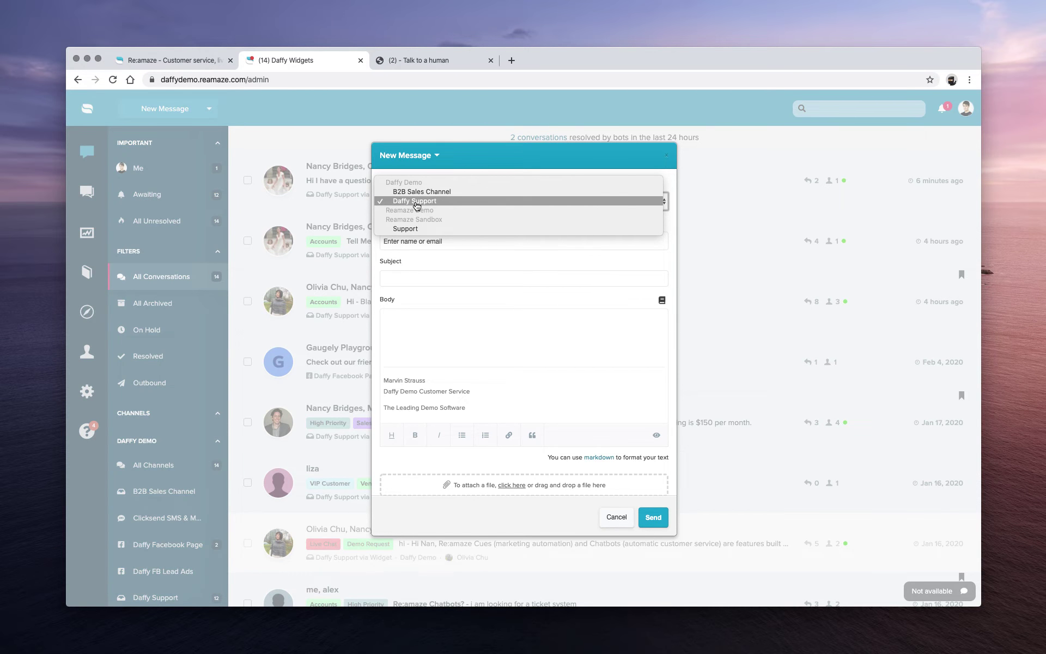
left_click(415, 202)
left_click(417, 243)
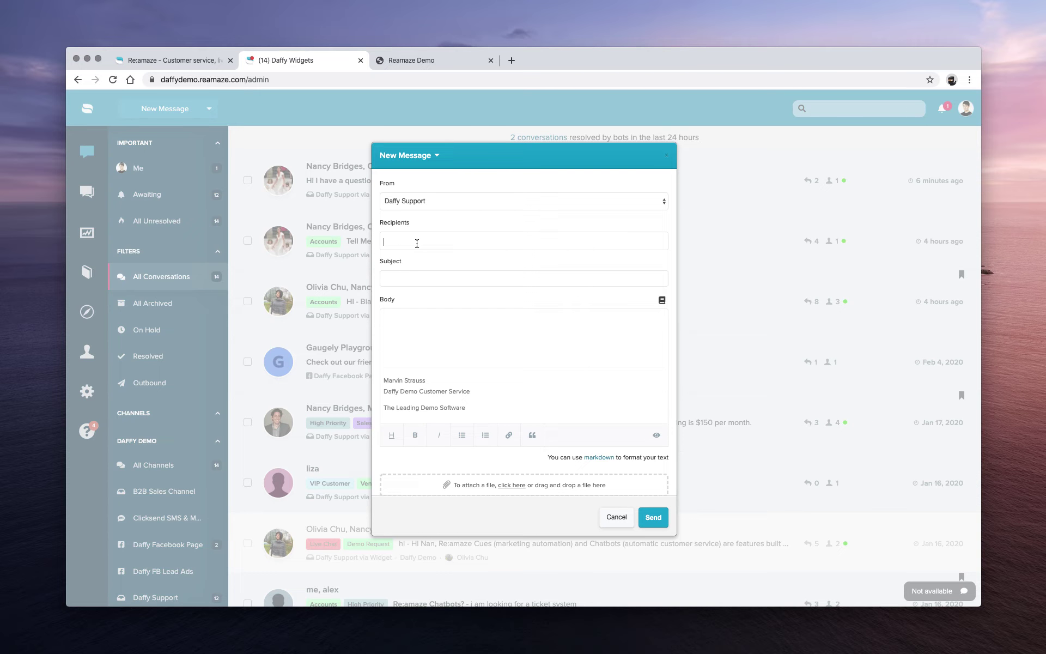
left_click(414, 282)
left_click(540, 336)
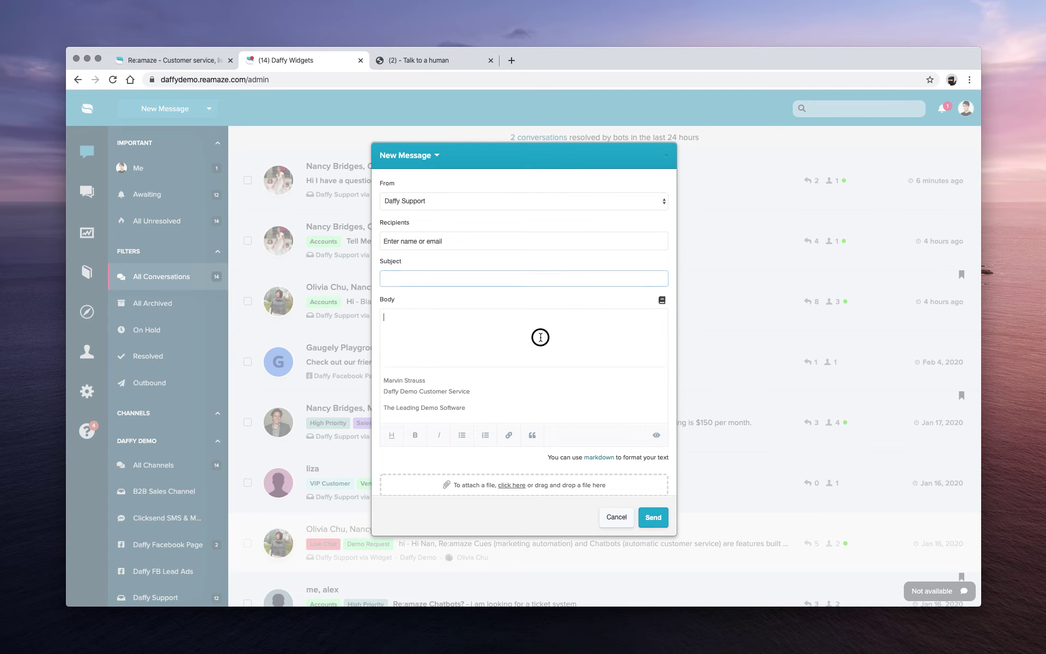
left_click(472, 335)
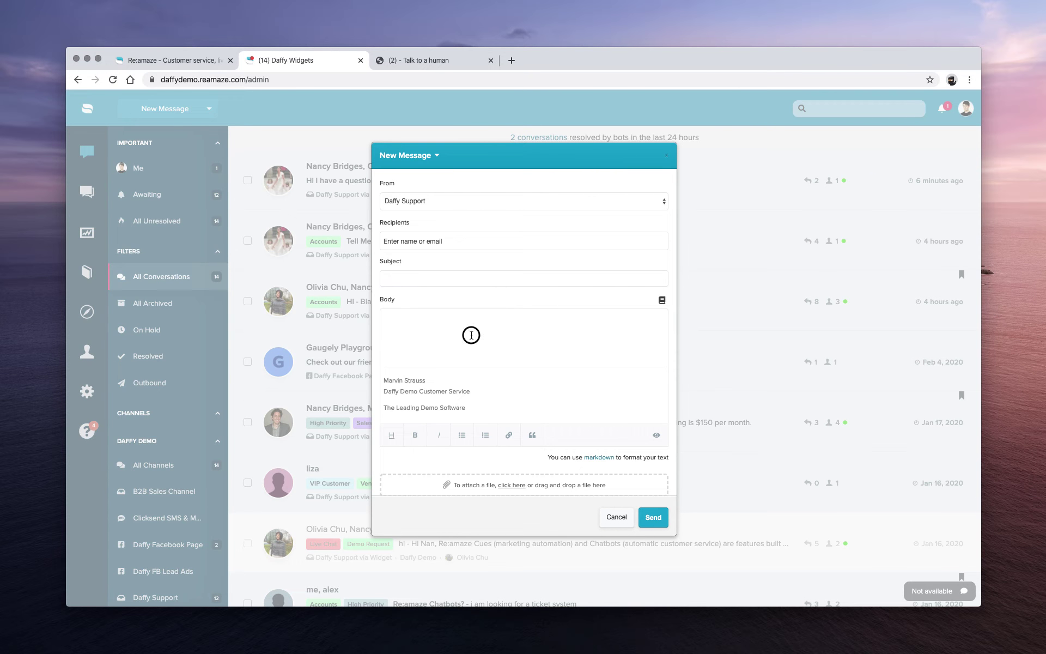
left_click(618, 524)
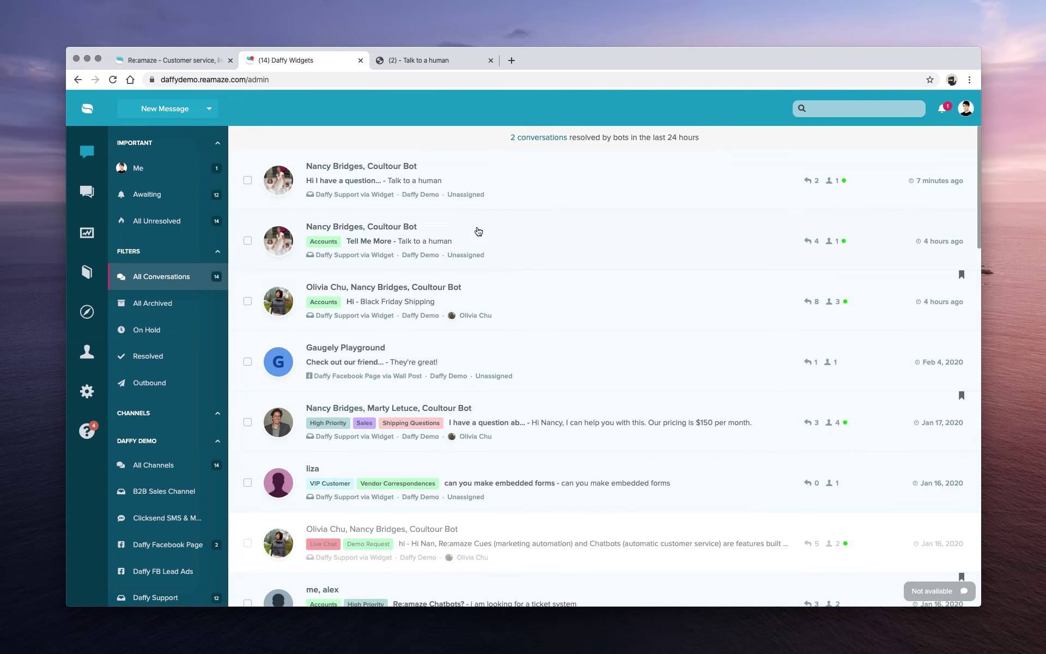
left_click(328, 107)
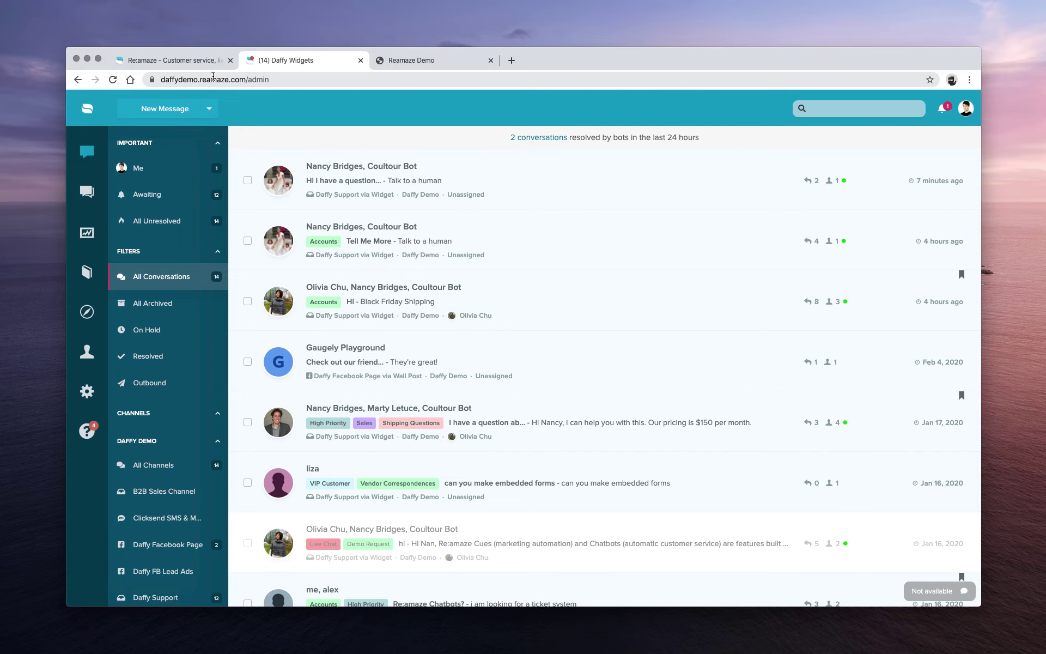
Open the account settings and examine the default Admin role's permissions under Roles and Permissions
scroll(156, 428, "down", 2)
left_click(87, 400)
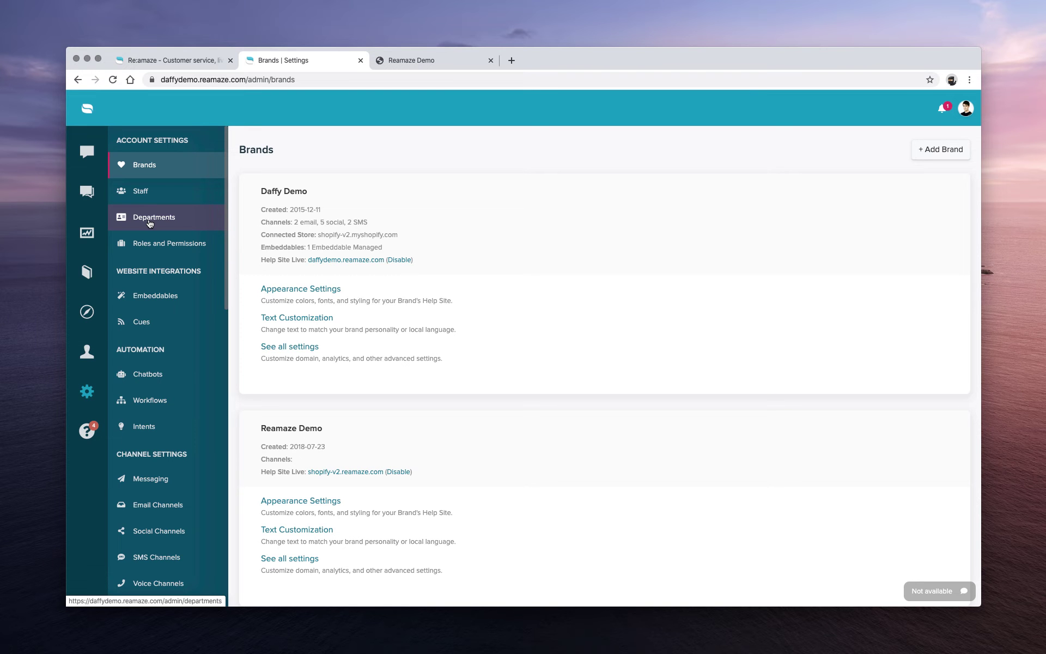
left_click(152, 245)
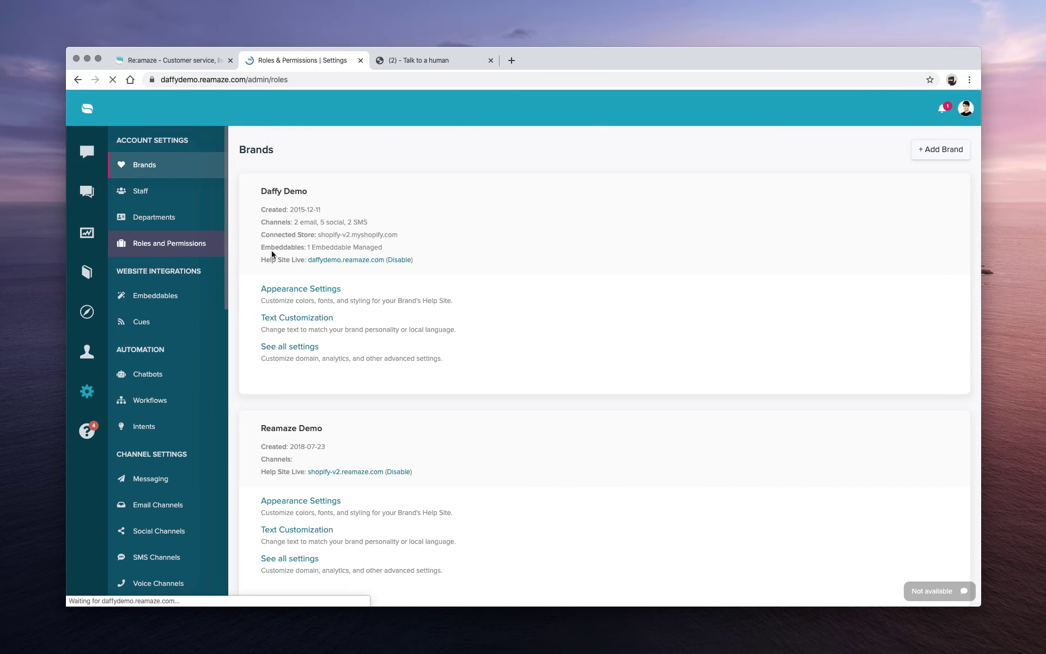
scroll(466, 300, "down", 3)
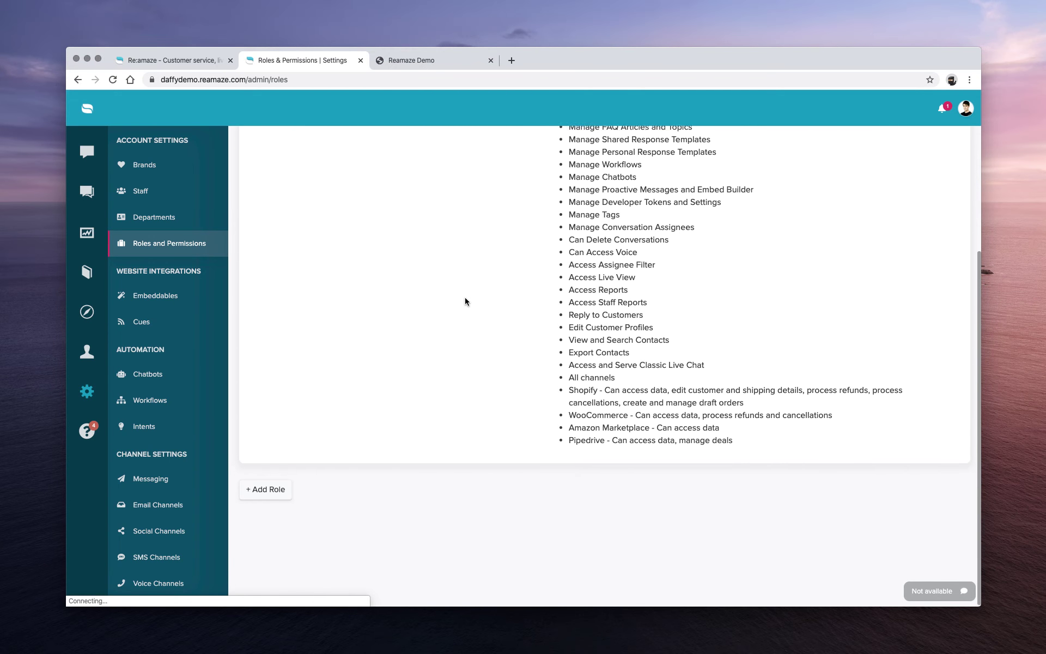
scroll(466, 297, "up", 5)
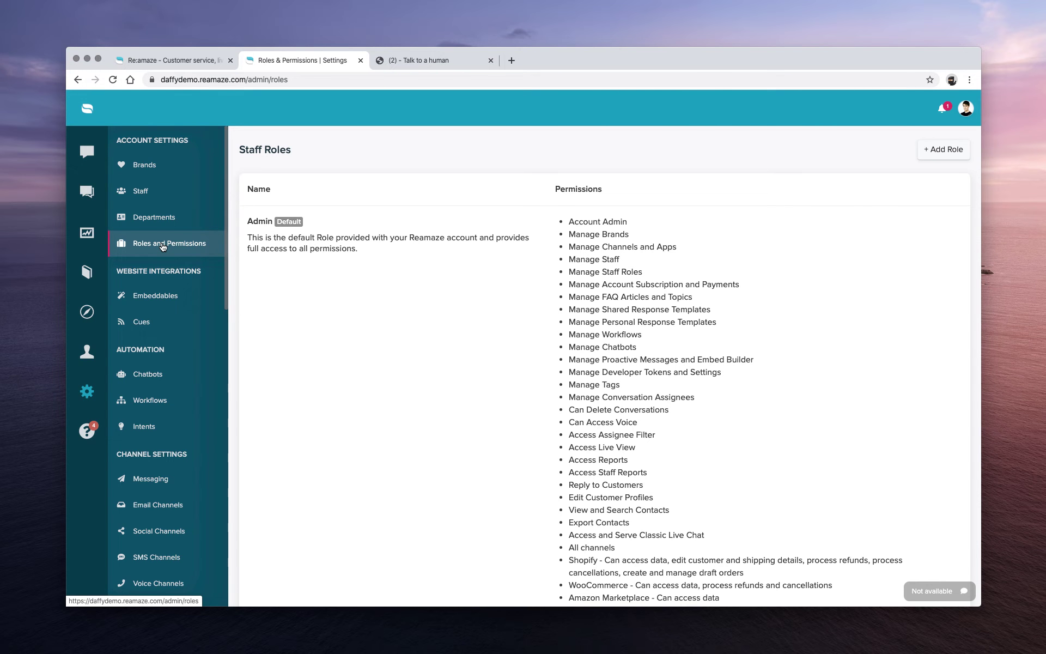
Show the Email Channels settings and examine the B2B Sales Channel's Autoresponder, Satisfaction Surveys and Assistant options
scroll(161, 403, "down", 3)
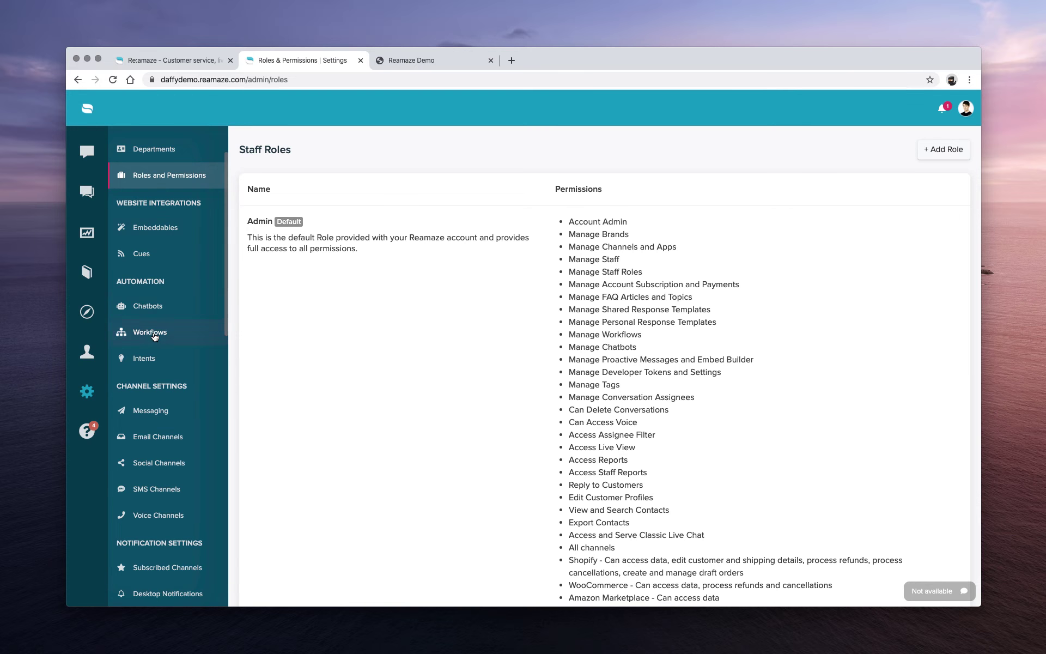
scroll(153, 349, "down", 5)
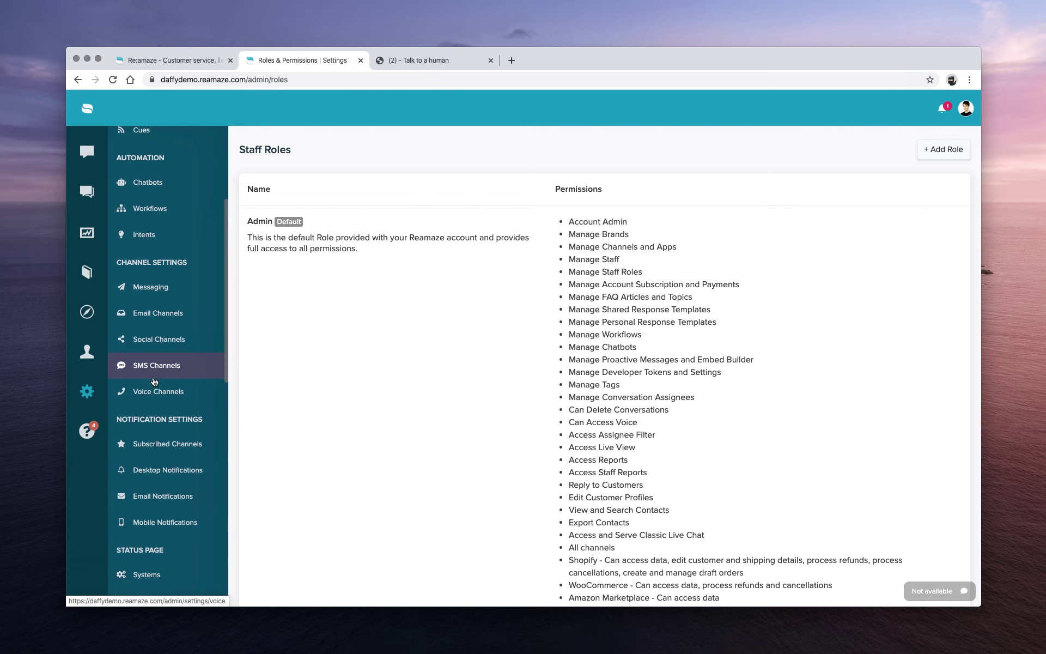
scroll(155, 382, "down", 2)
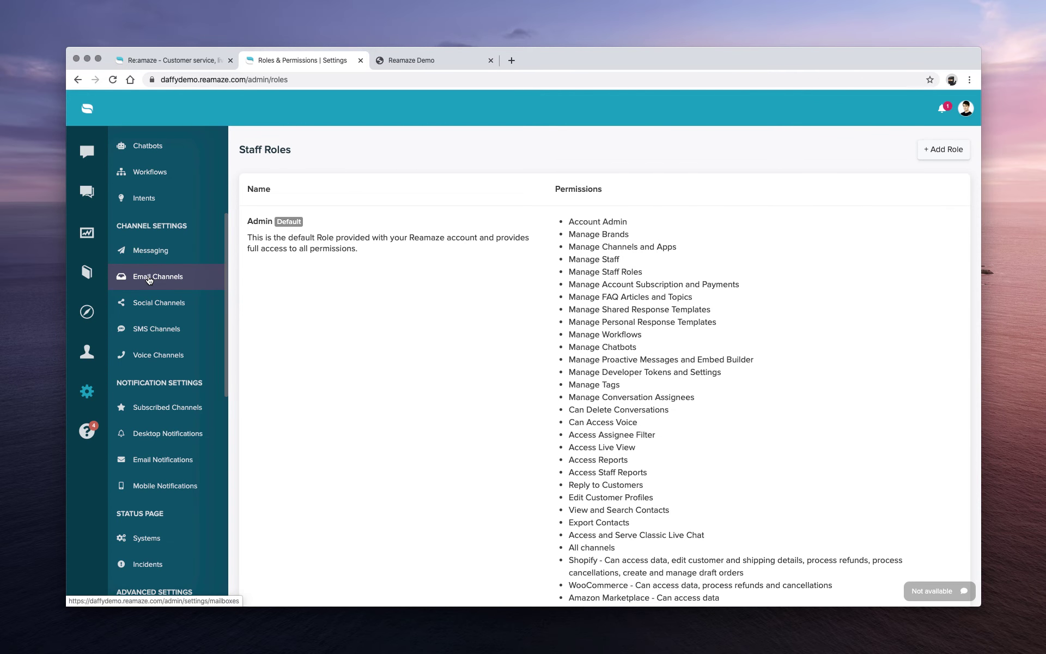
left_click(149, 279)
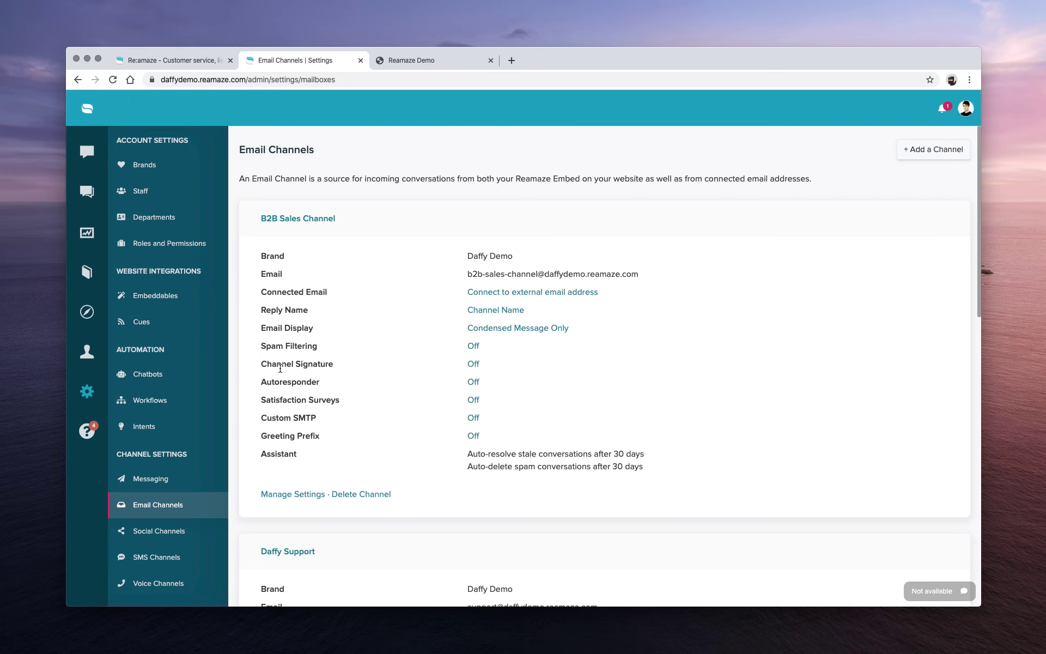
left_click_drag(263, 383, 316, 384)
left_click(291, 402)
left_click_drag(262, 454, 297, 457)
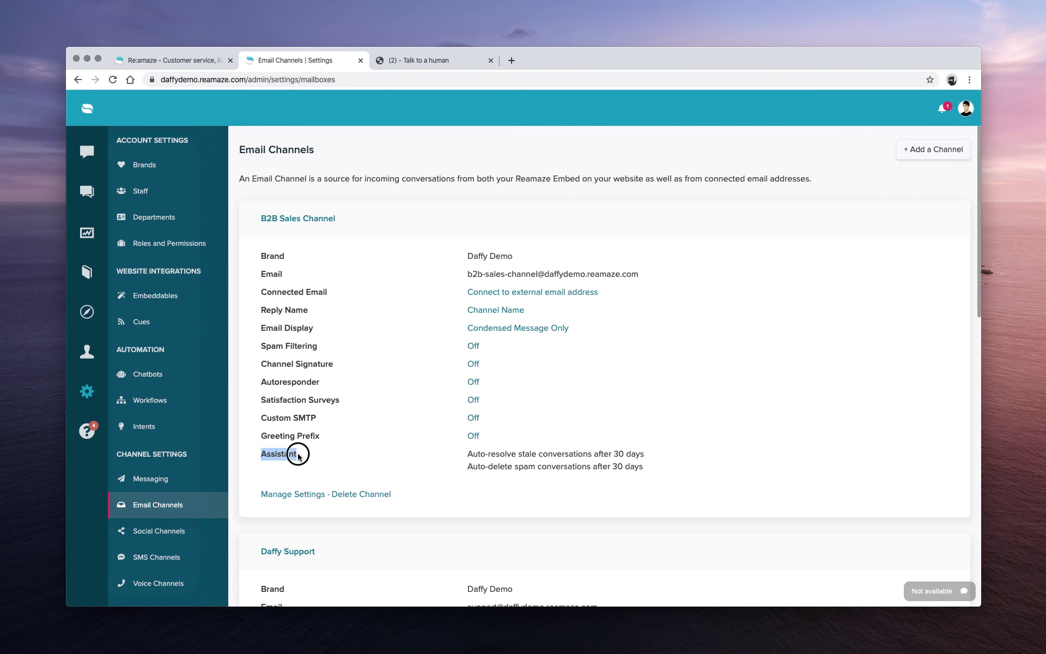
left_click(298, 457)
Look through the channel, notification, status page and advanced settings categories, and open the Tags management page
scroll(159, 409, "down", 5)
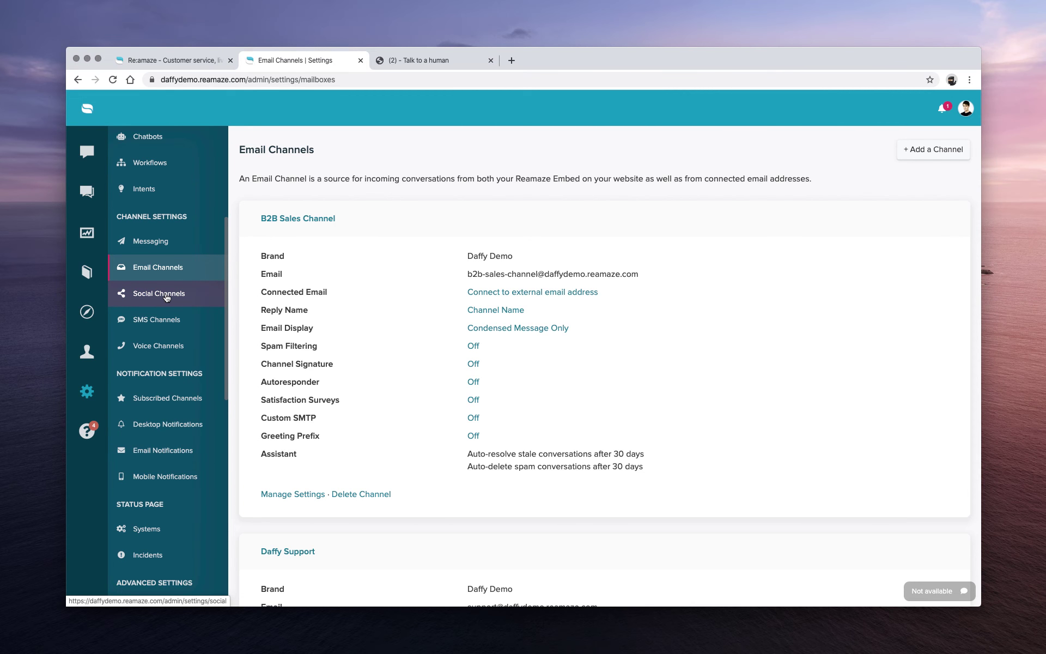
scroll(167, 297, "down", 2)
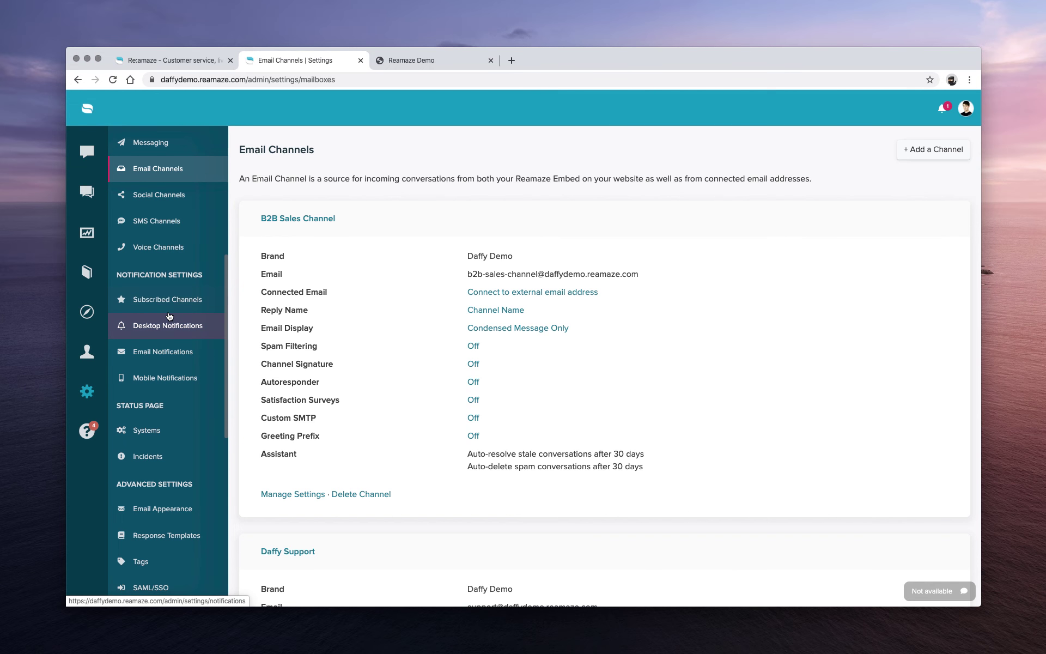
scroll(168, 317, "down", 1)
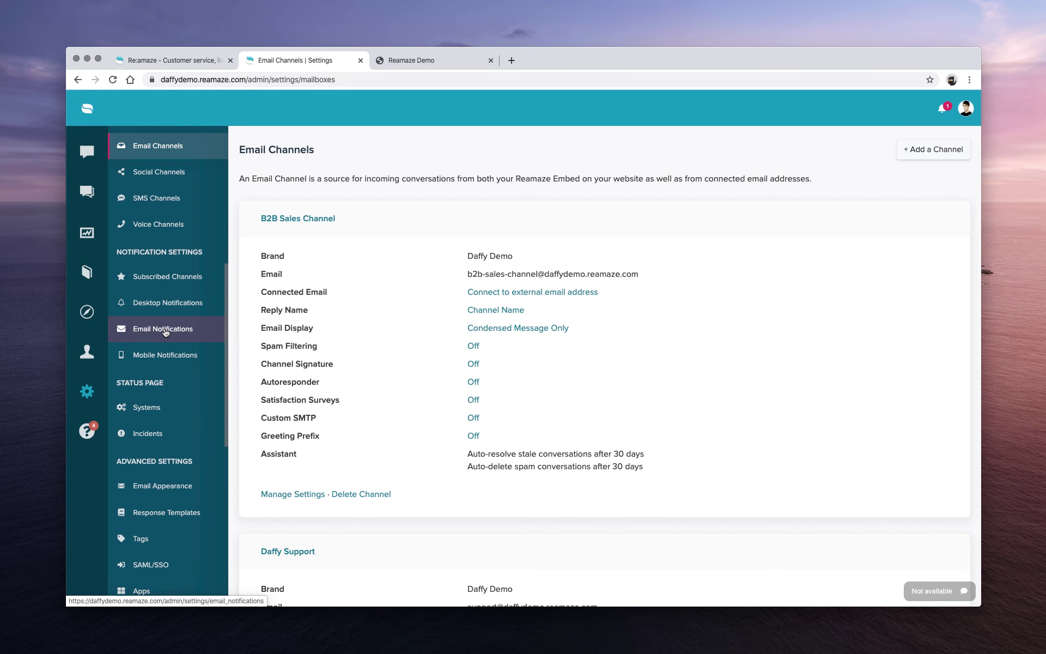
scroll(165, 332, "down", 5)
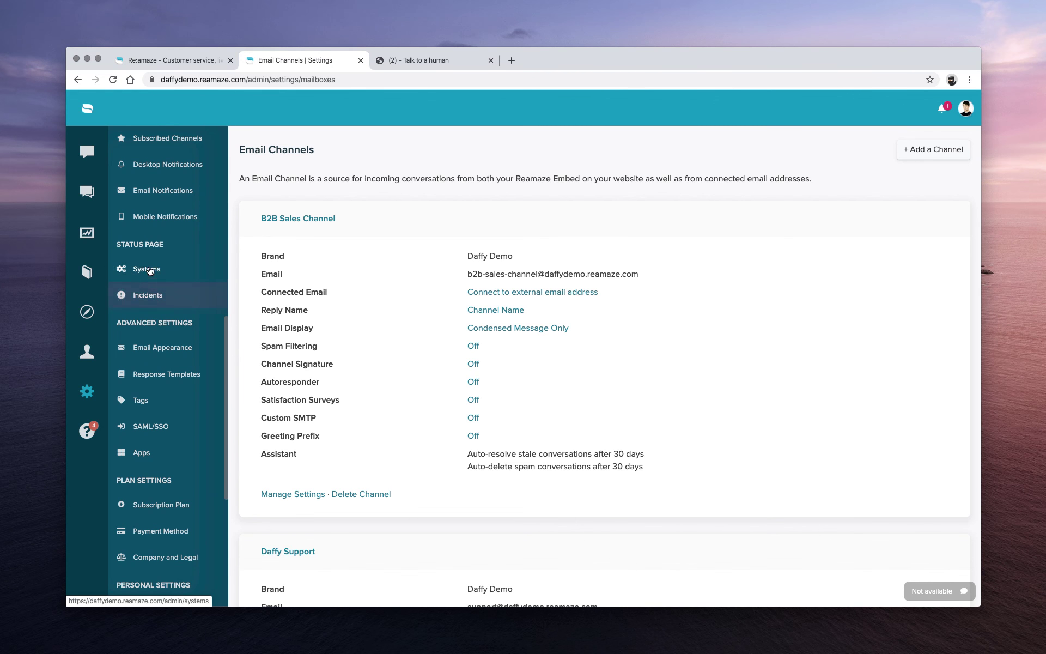
scroll(166, 348, "down", 3)
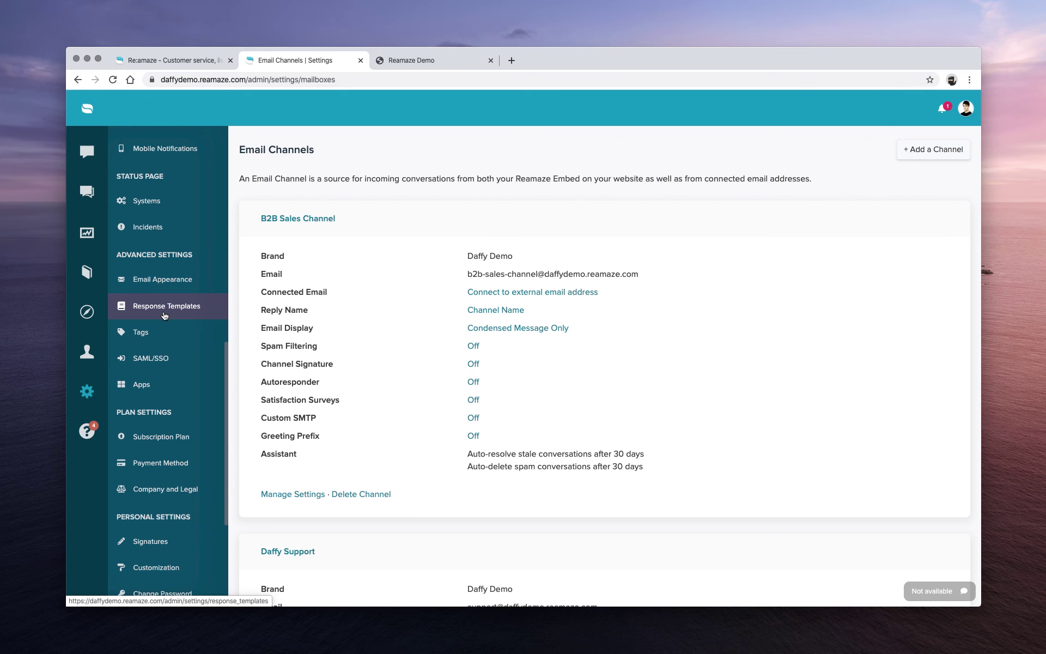
left_click(150, 337)
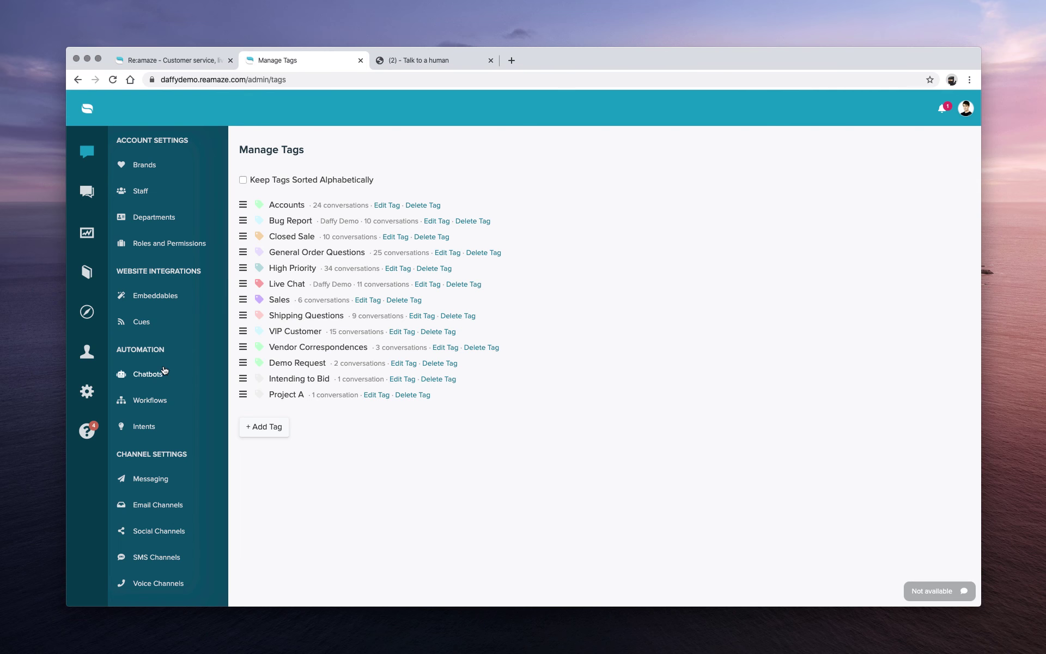
Look through the plan, personal and developer settings categories, and return to the conversations inbox
scroll(164, 370, "down", 8)
scroll(164, 371, "down", 5)
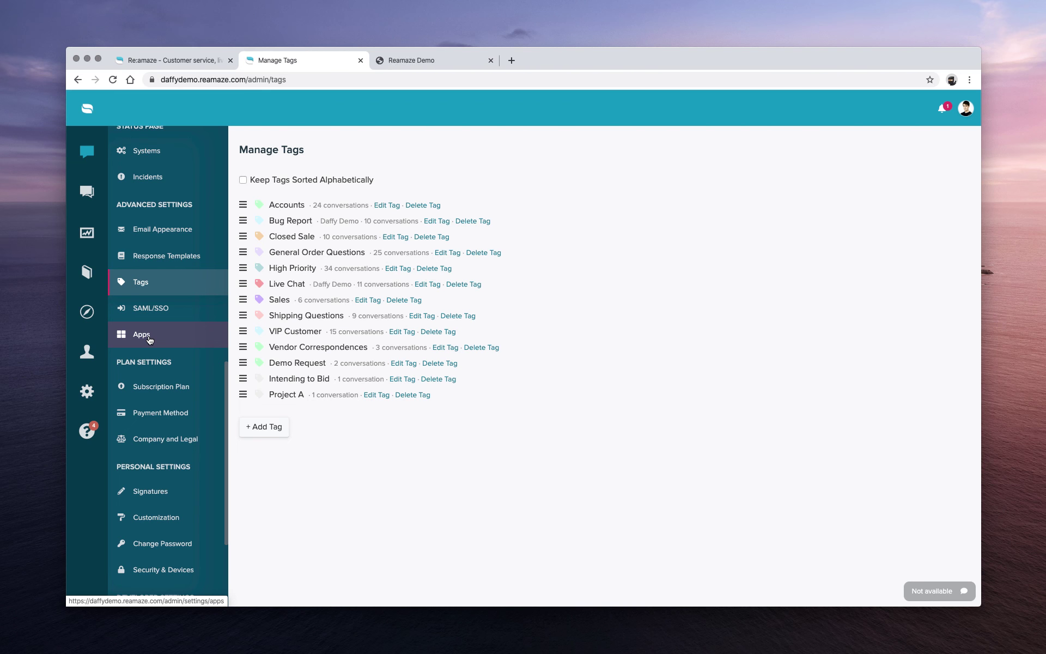
scroll(152, 339, "down", 4)
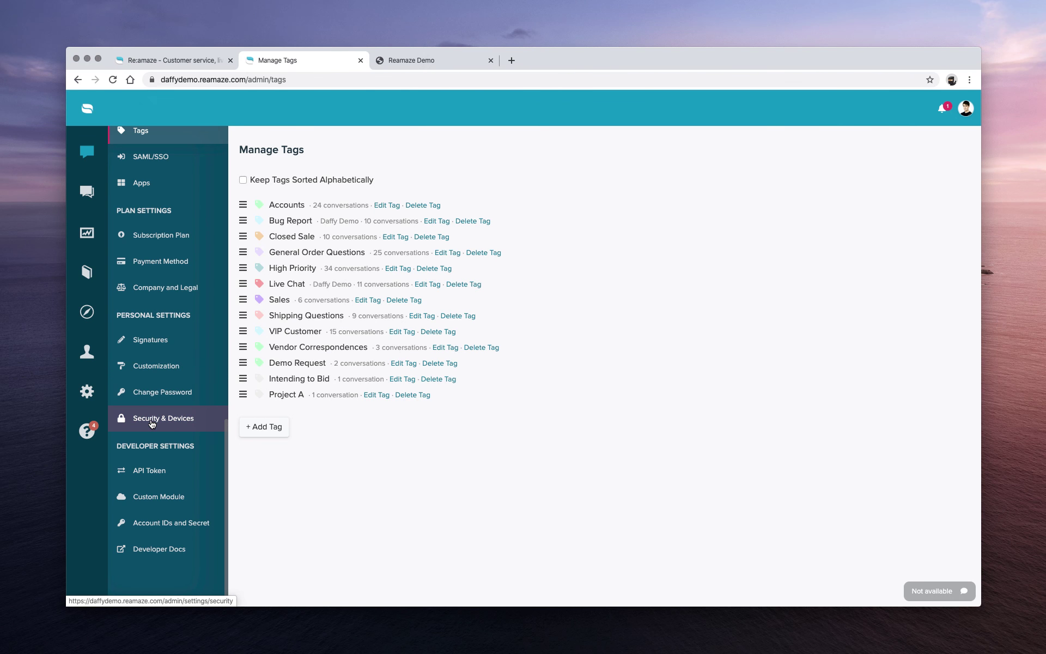
scroll(152, 424, "up", 15)
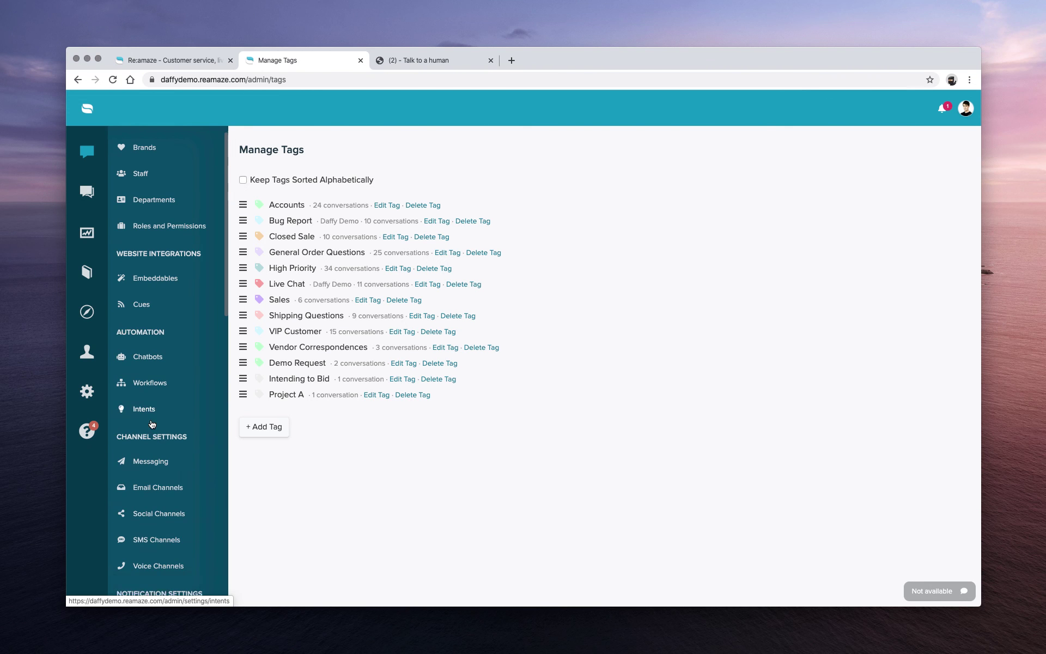
left_click(86, 159)
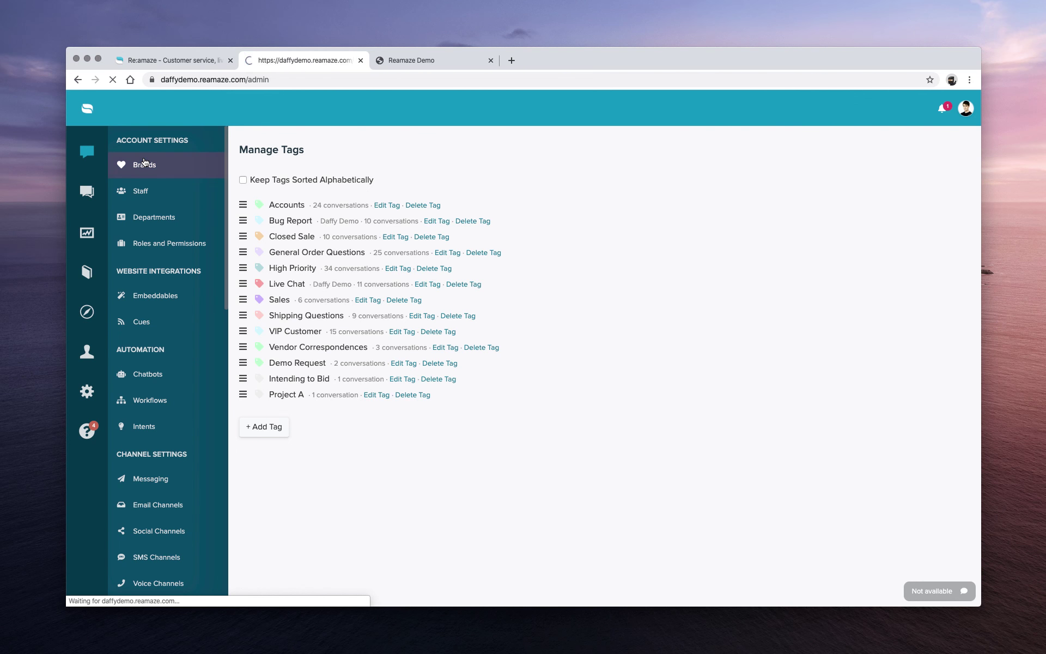
Switch to the Re:amaze website, open its Inbox product page, and skim the section on managing customer conversations
left_click(173, 62)
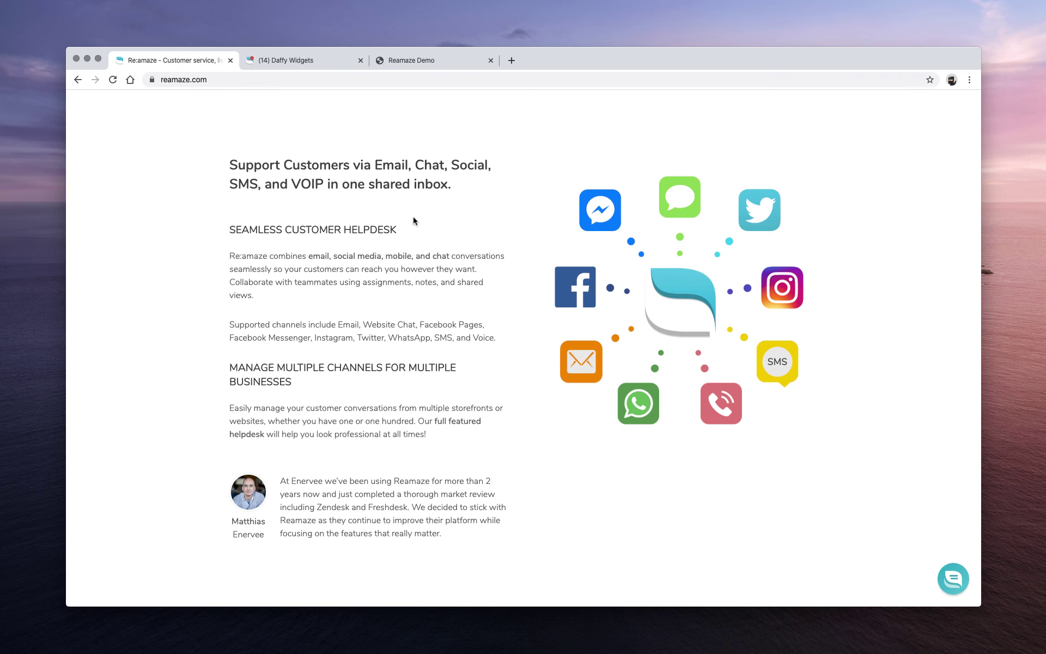
scroll(413, 217, "up", 10)
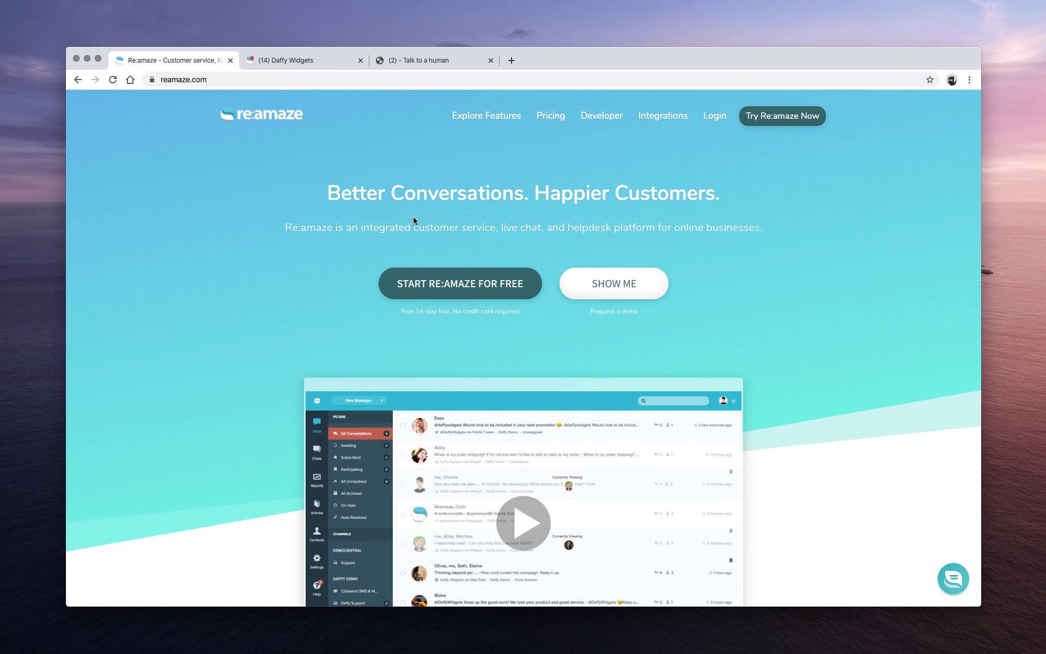
mouse_move(486, 115)
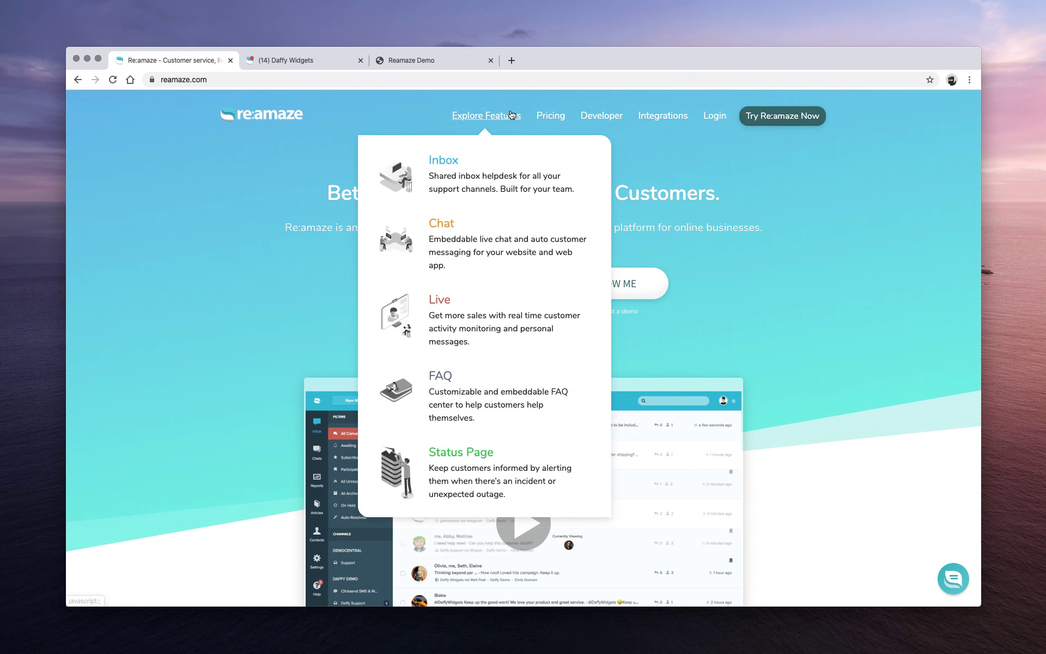
left_click(446, 160)
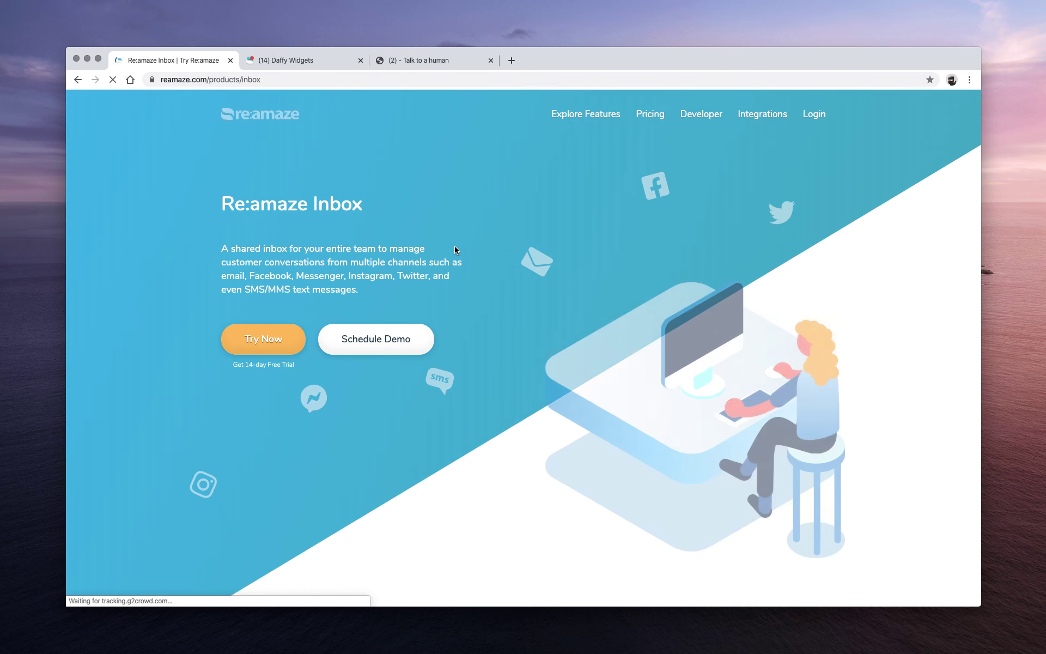
scroll(455, 249, "down", 7)
scroll(455, 250, "down", 6)
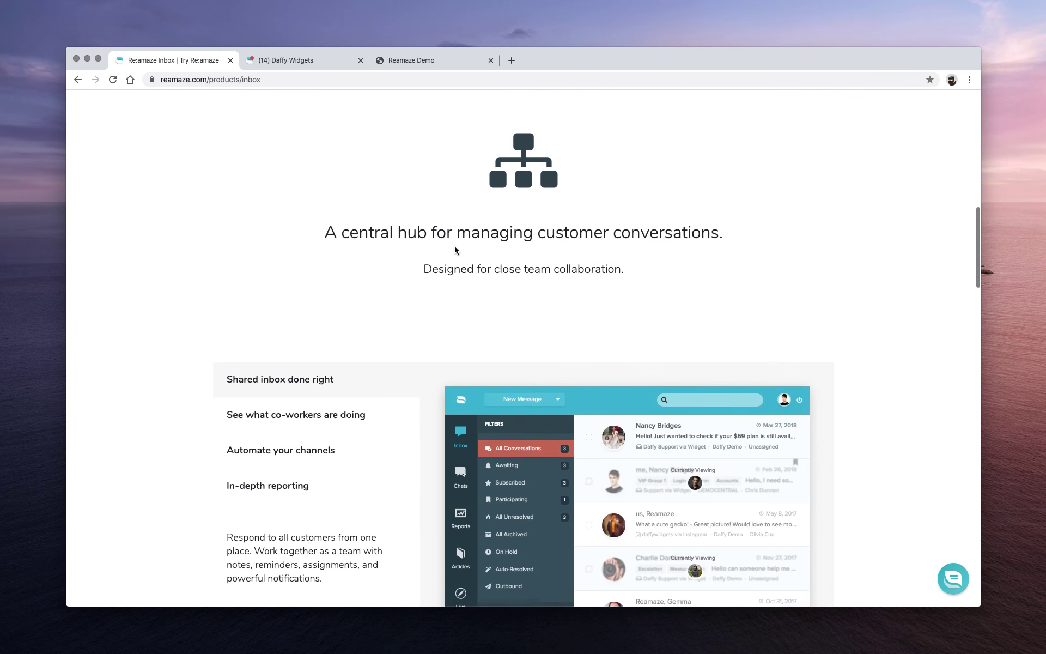
scroll(454, 247, "up", 1)
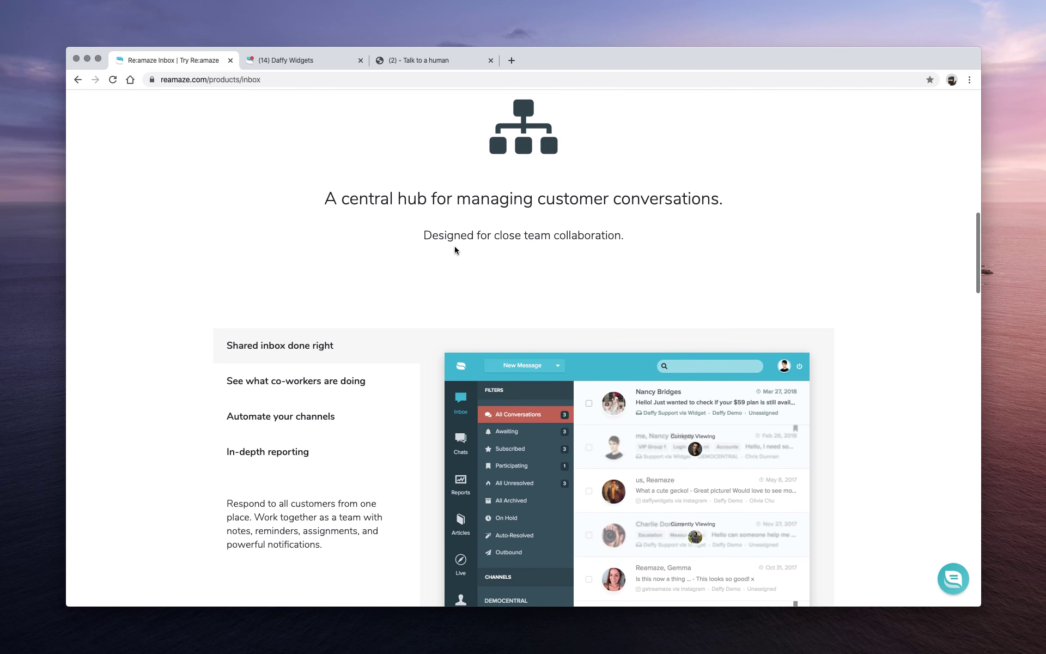
scroll(454, 246, "up", 3)
scroll(455, 250, "up", 8)
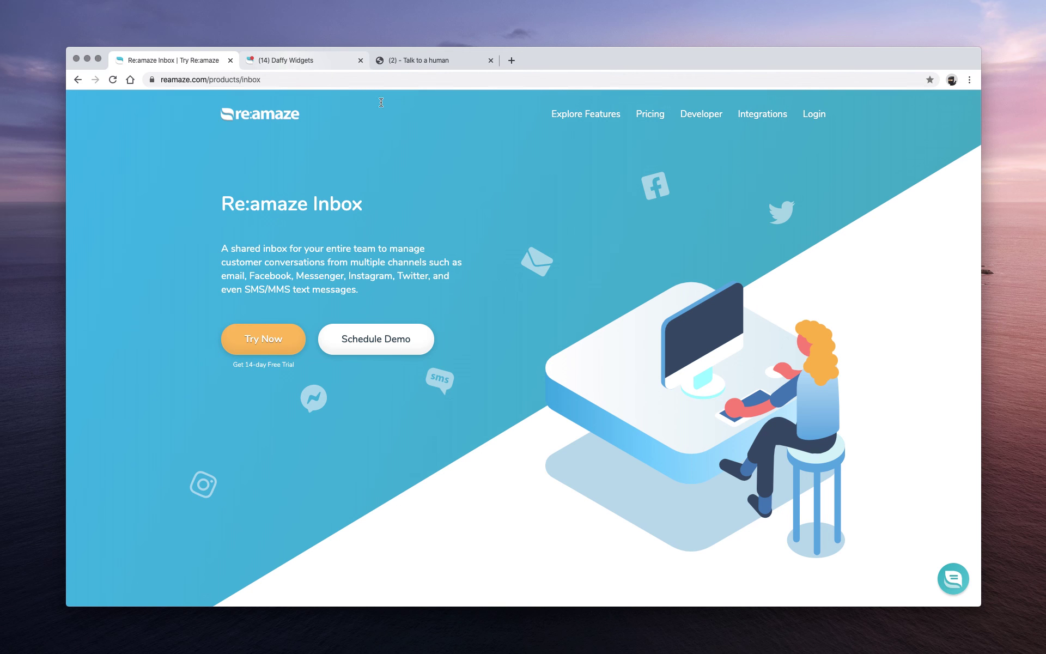
View the Contact Us chat widget on the Inbox product page, close it, and bring up the list of product features
left_click(953, 579)
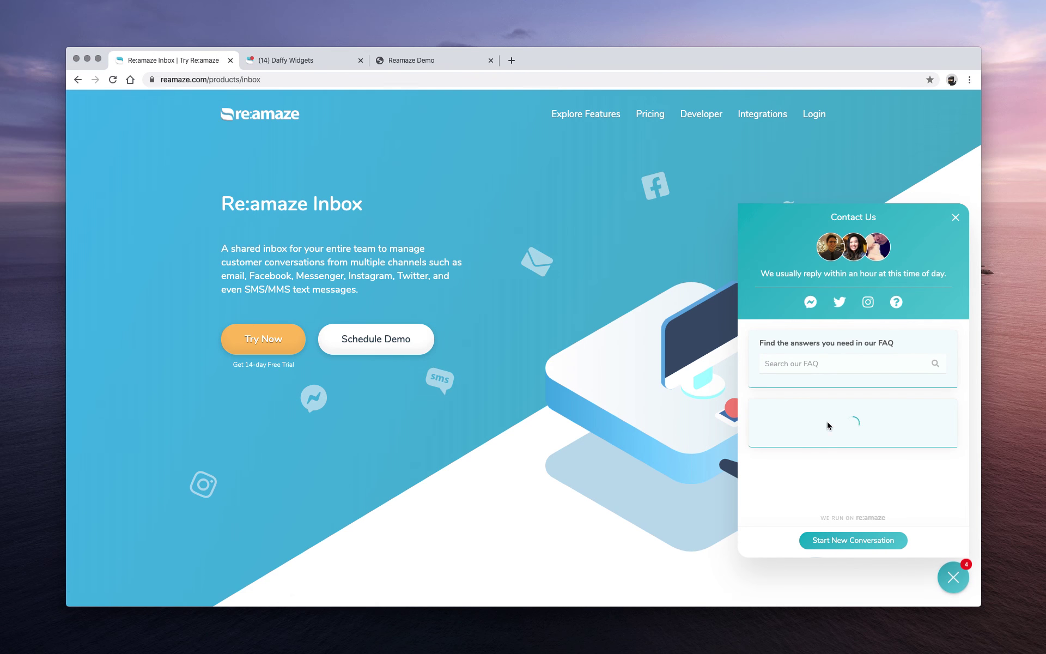
left_click(953, 579)
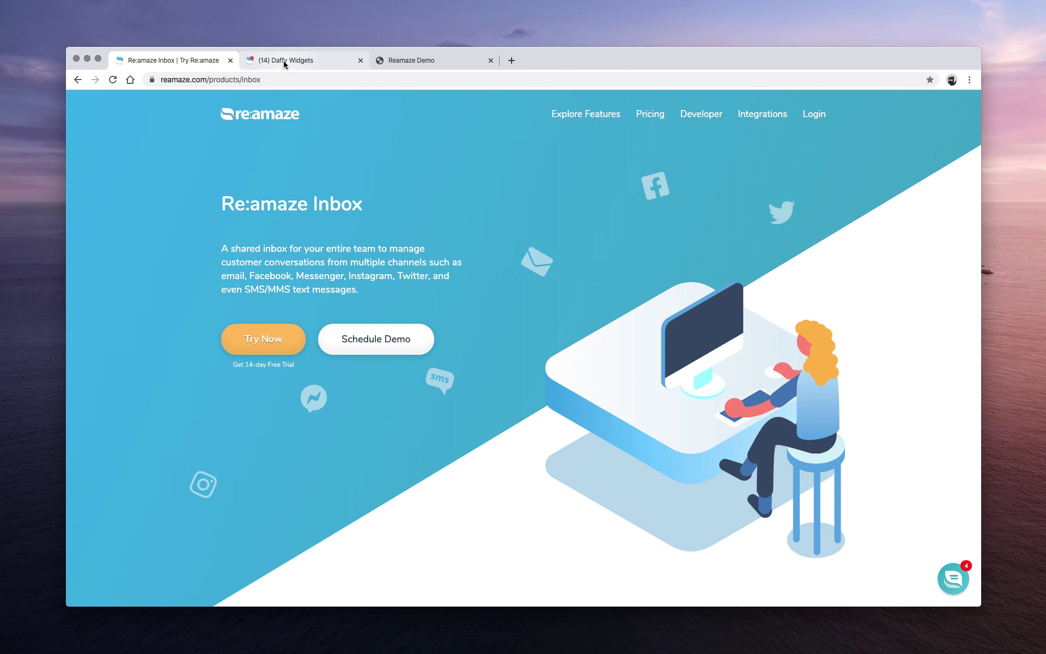
mouse_move(574, 126)
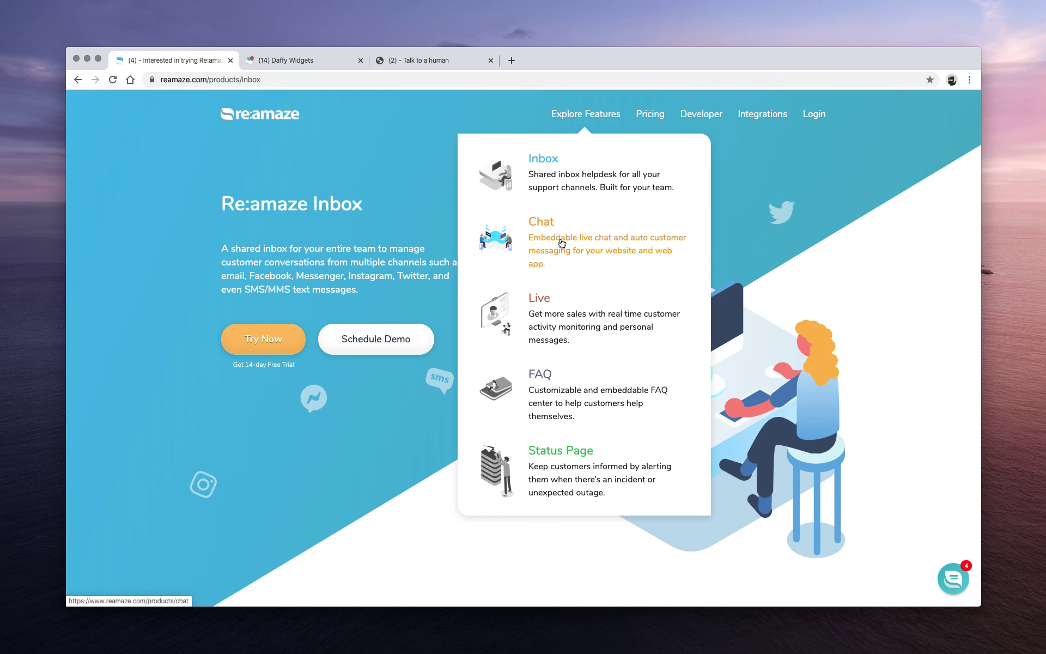